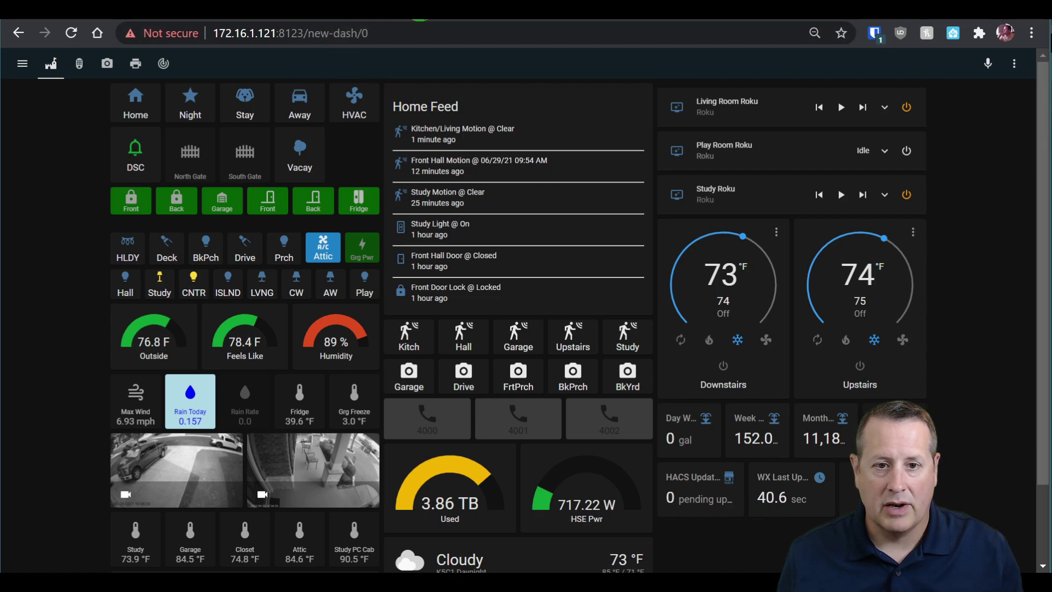
Load the plug's Wi-Fi setup page at 192.168.4.1 in a new browser tab.
left_click(420, 4)
type("192.")
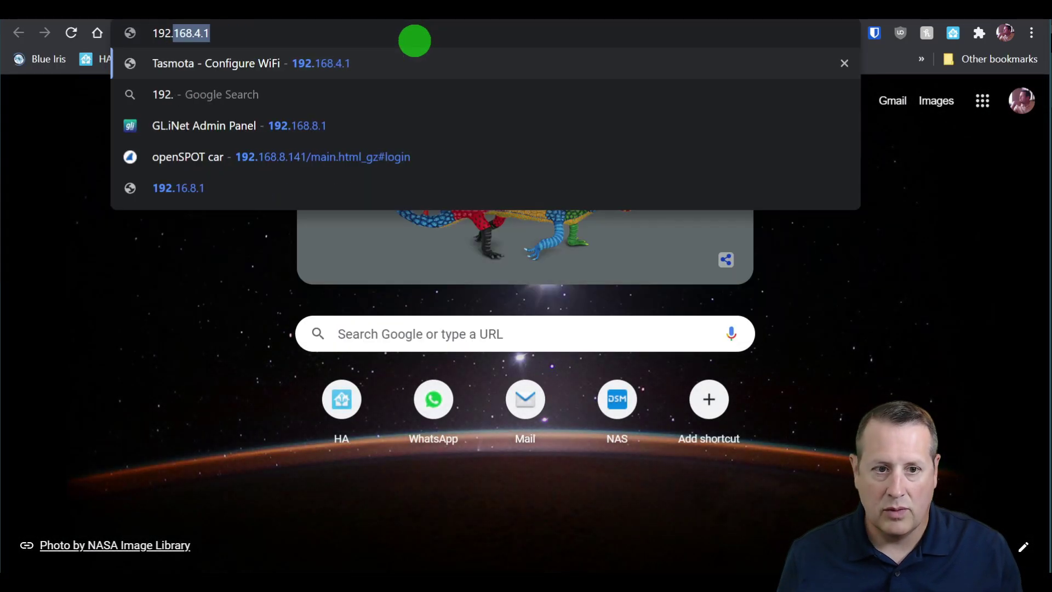
type("168.43.")
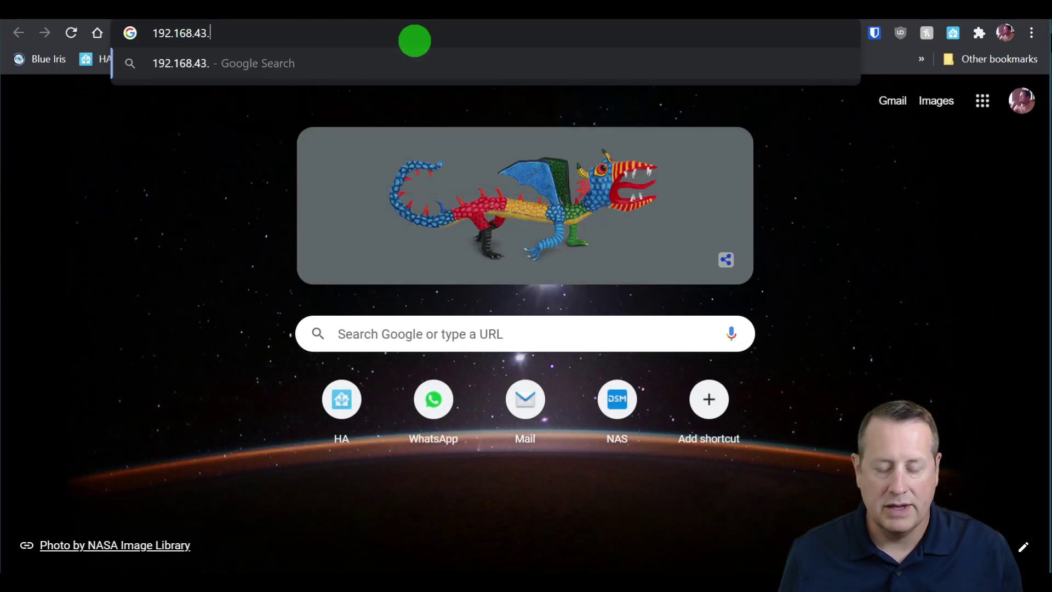
key("BackSpace")
type(".")
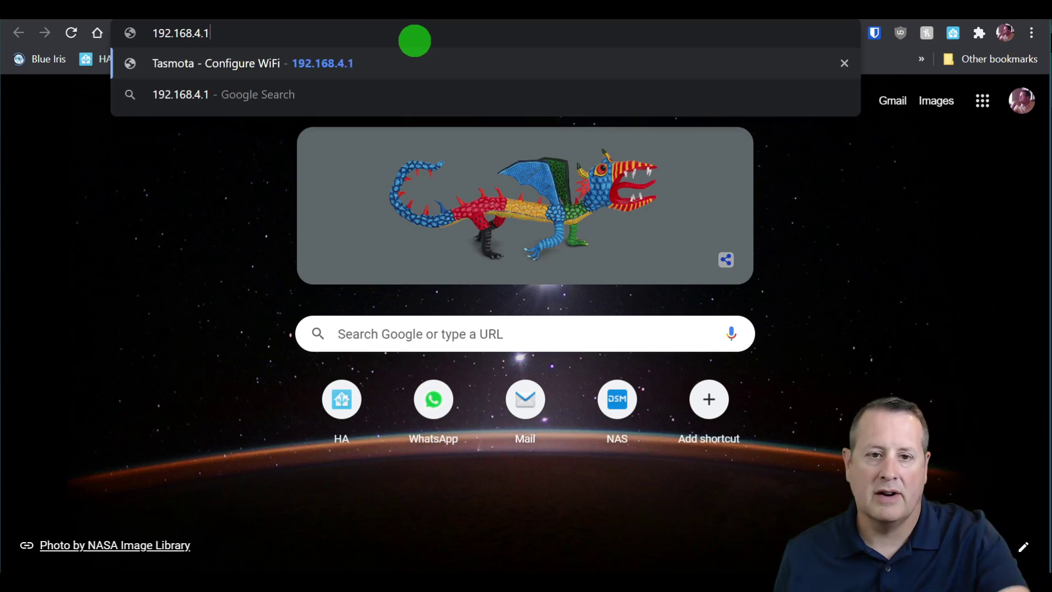
type("1")
key("Return")
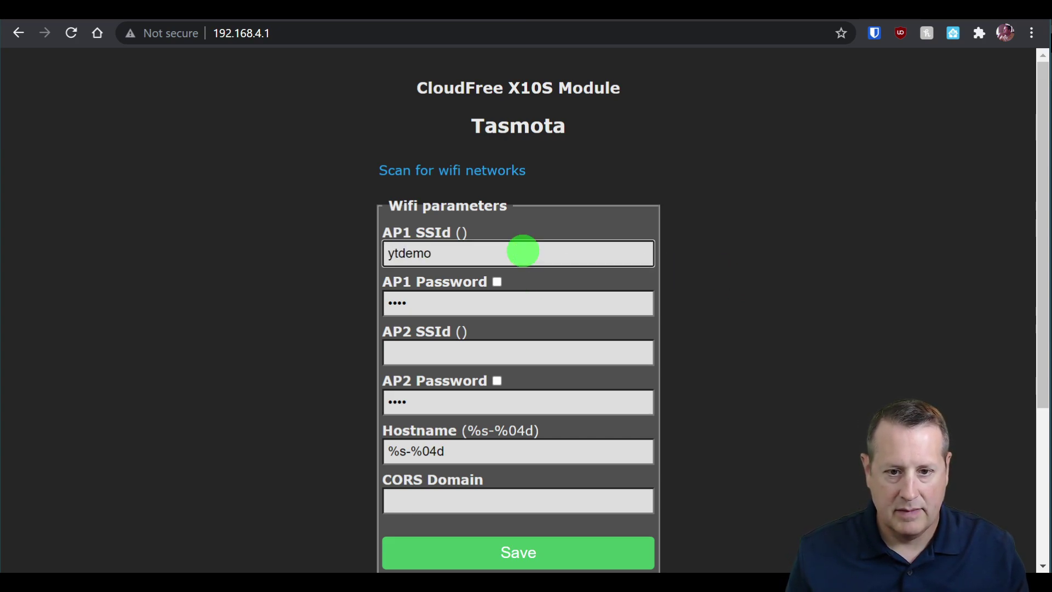
Enter the ytdemo network's password for AP1 and save the Wi-Fi settings.
key("Tab")
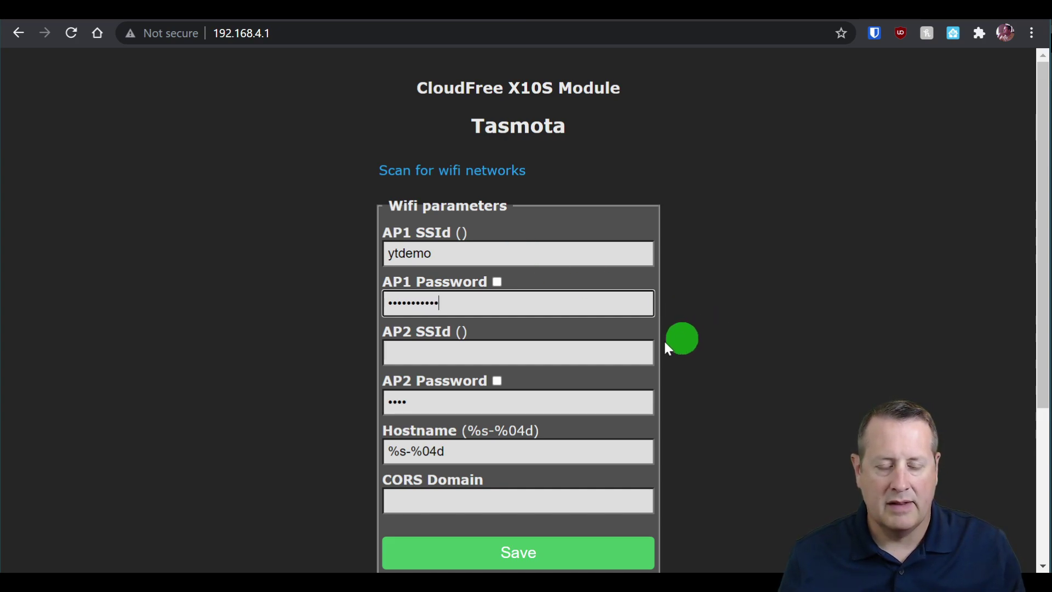
scroll(593, 371, "down", 3)
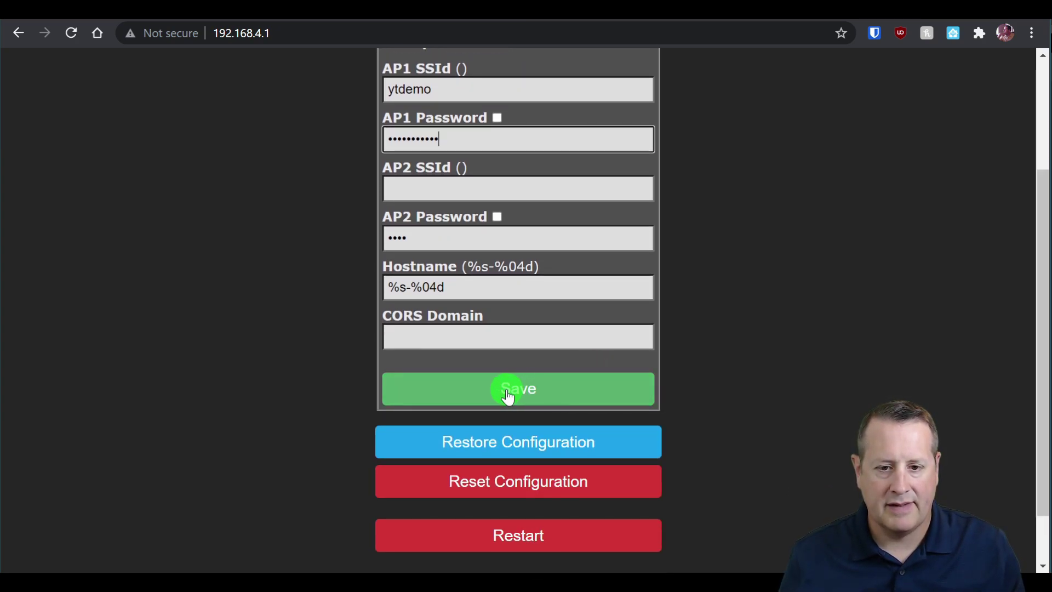
left_click(507, 392)
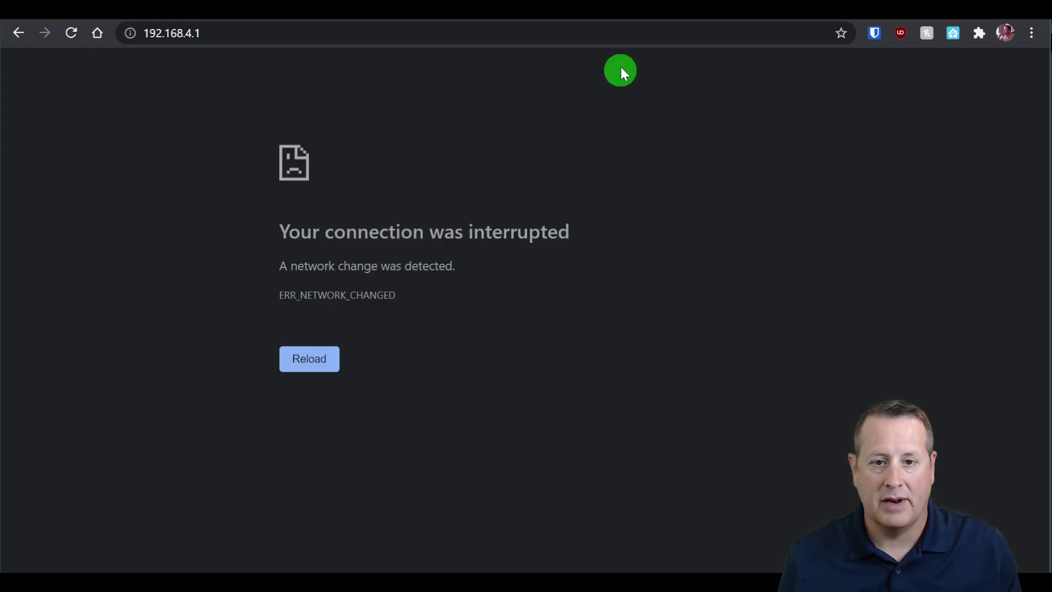
left_click(622, 16)
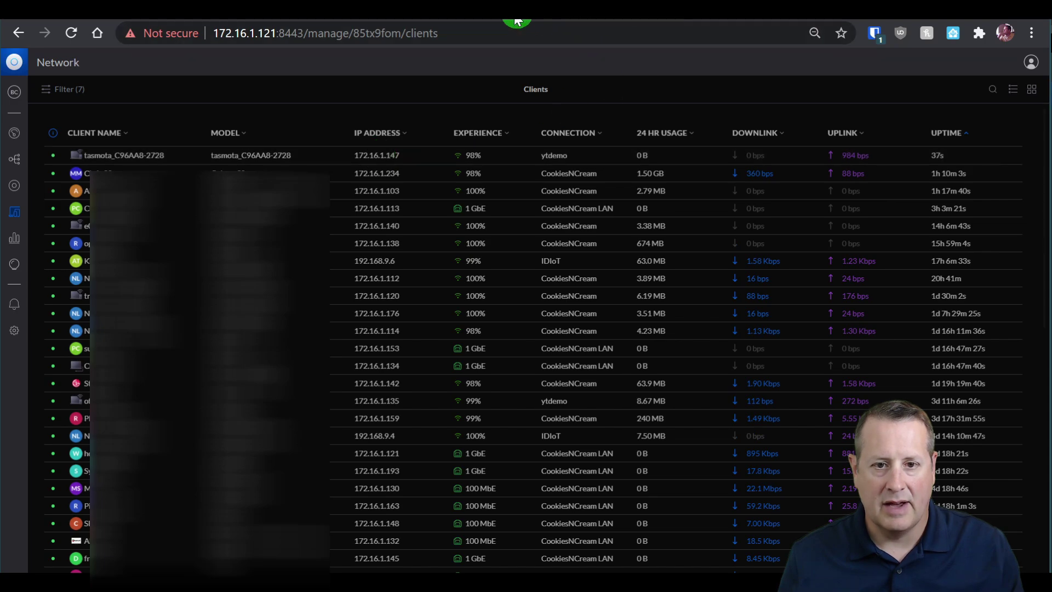
left_click(479, 28)
left_click(479, 35)
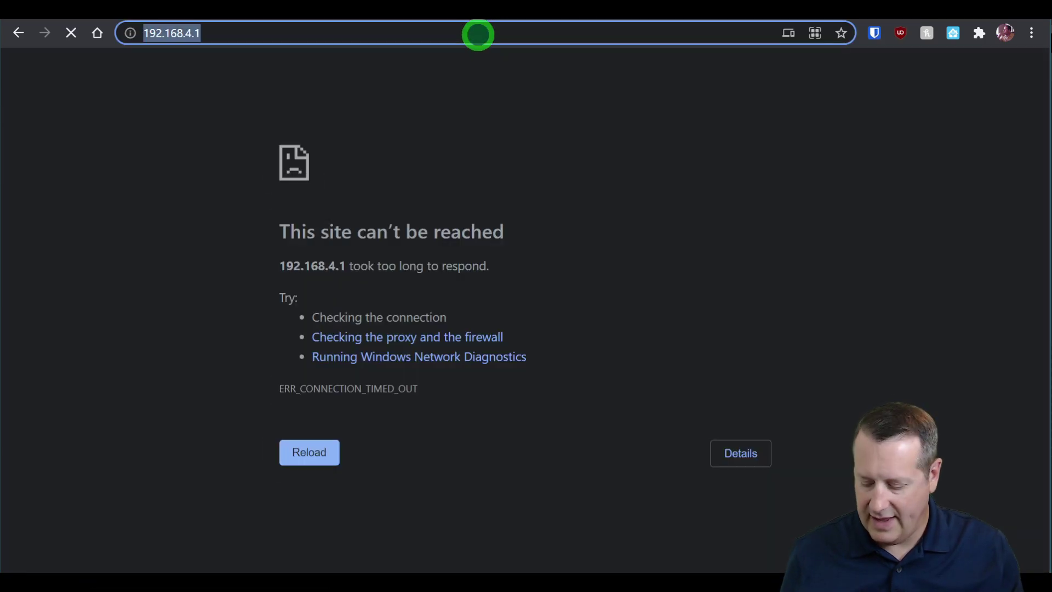
Load the plug's Tasmota main page at 172.16.1.147 and scroll through it.
type("172.16.1.1")
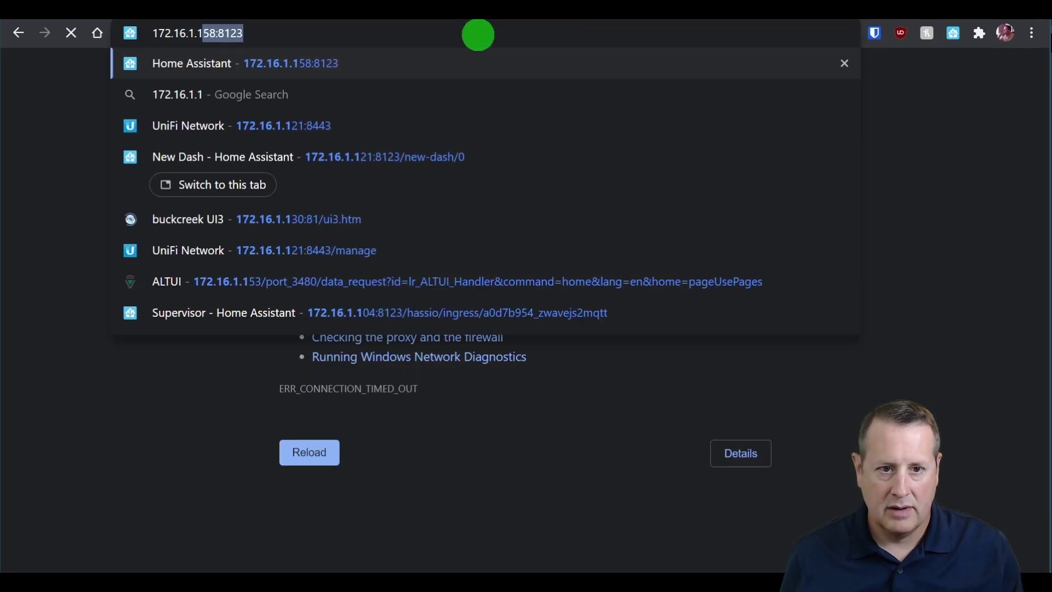
type("47")
key("Return")
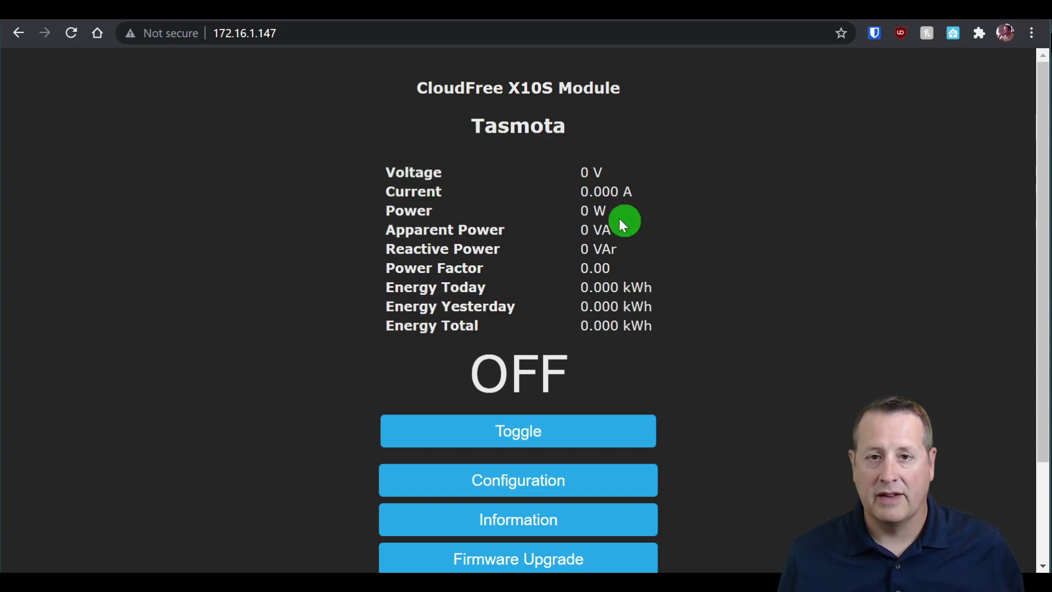
scroll(792, 372, "down", 3)
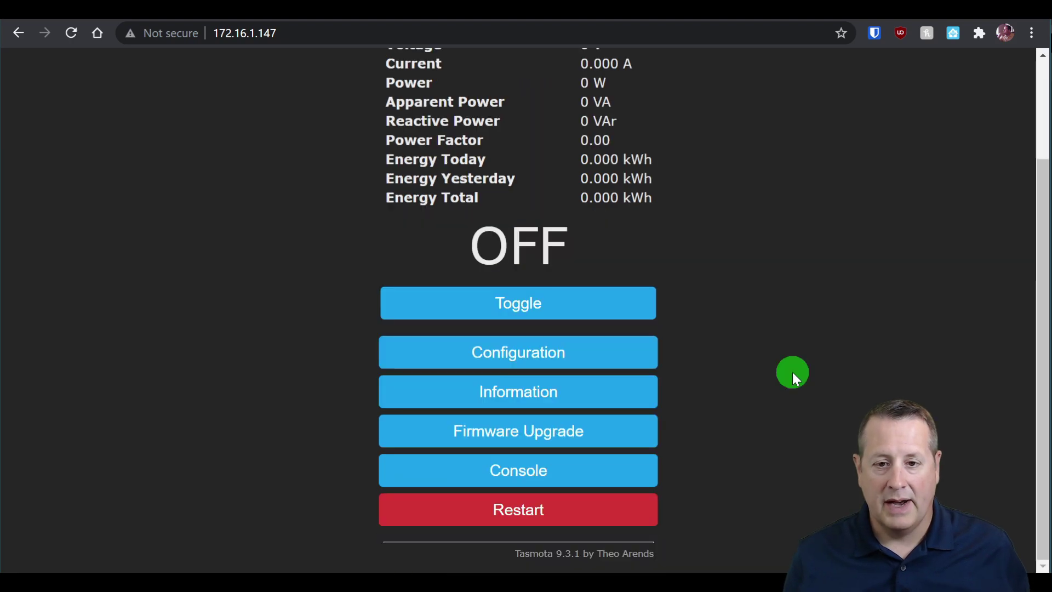
scroll(793, 386, "up", 3)
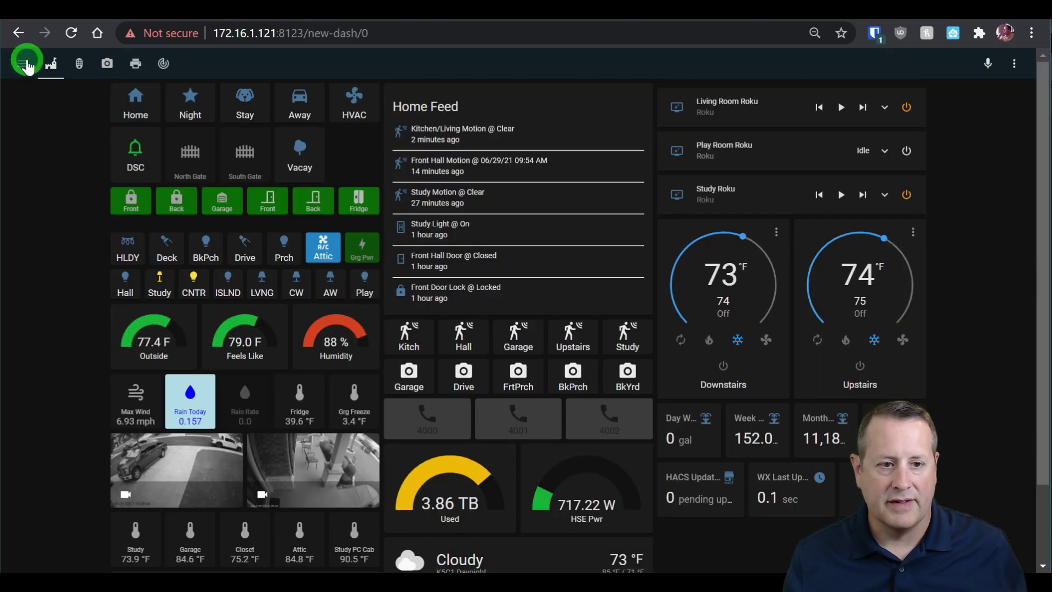
Go to Supervisor, choose the TasmoAdmin add-on and launch its web UI.
left_click(27, 60)
scroll(71, 422, "down", 1)
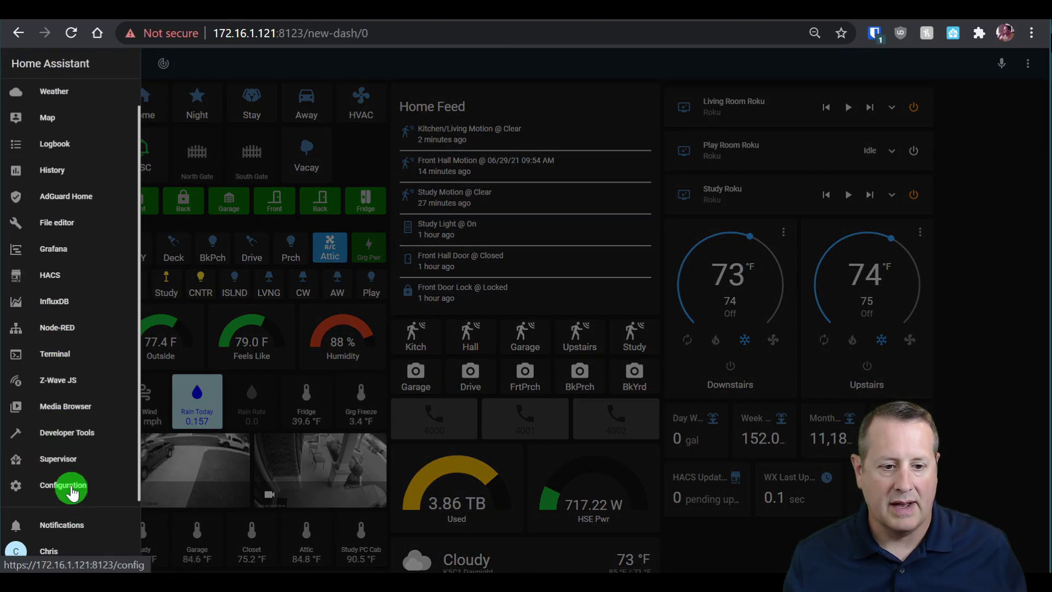
left_click(69, 463)
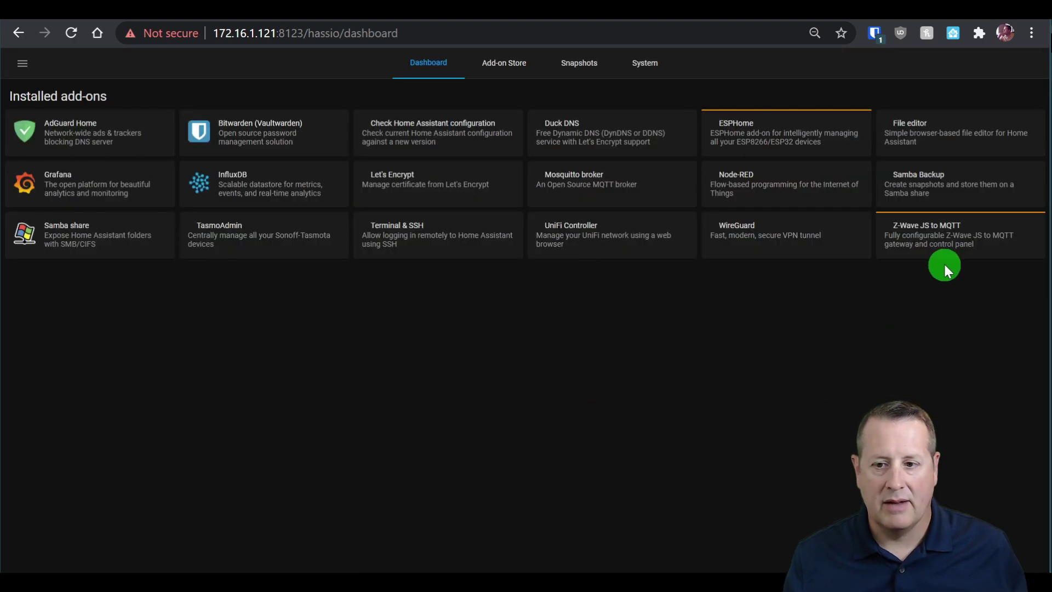
left_click(254, 232)
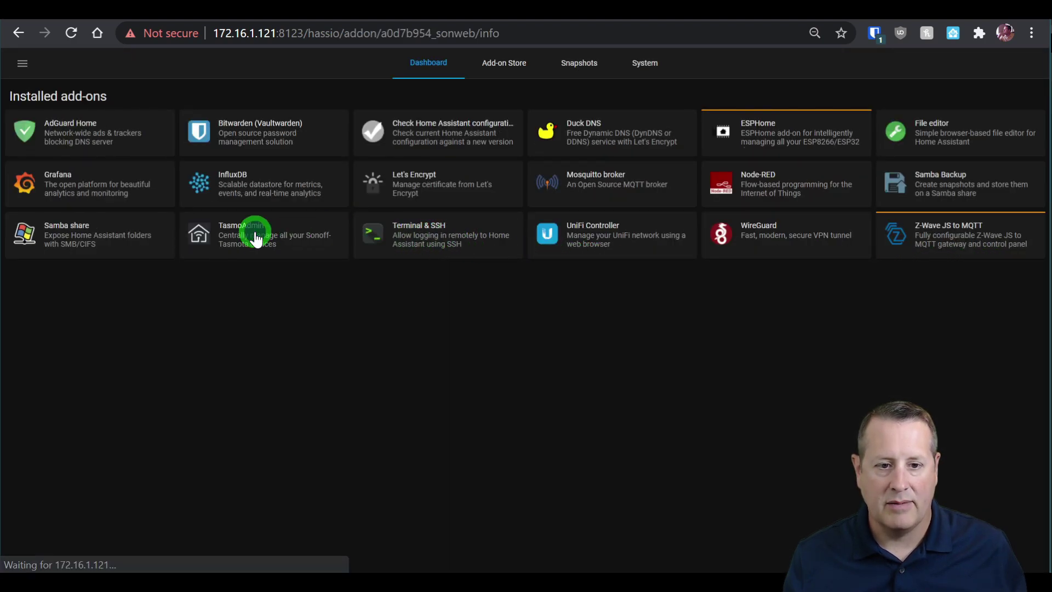
left_click(704, 360)
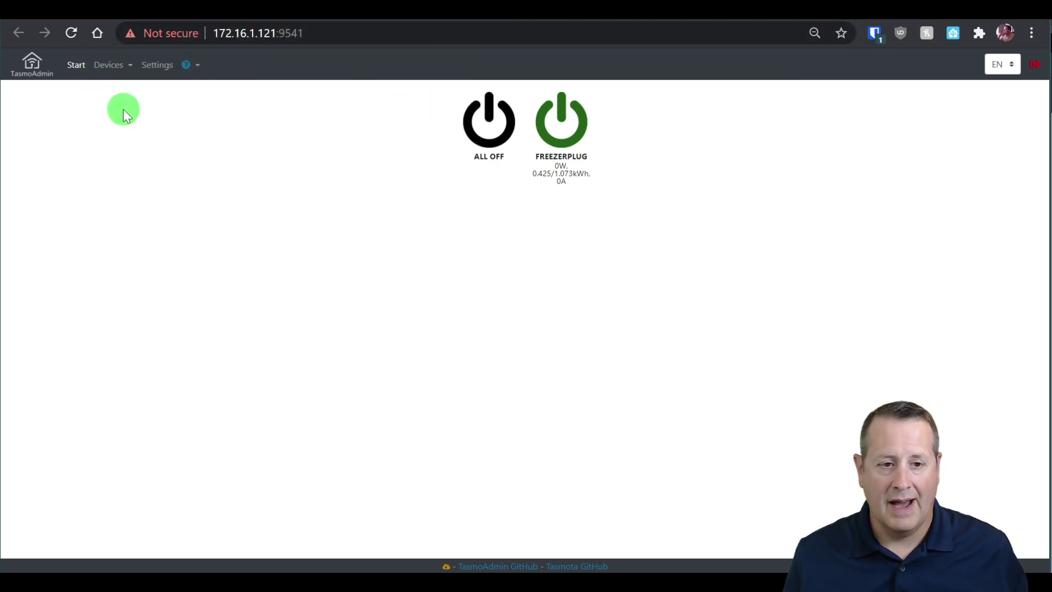
Try an automatic device scan, then switch to the Devices list.
left_click(116, 67)
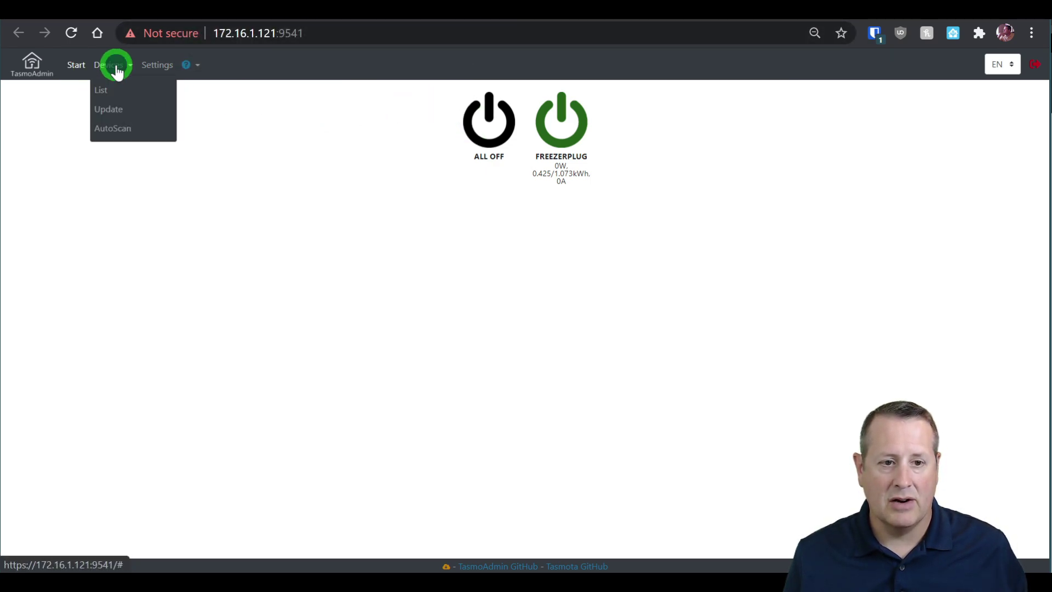
left_click(109, 126)
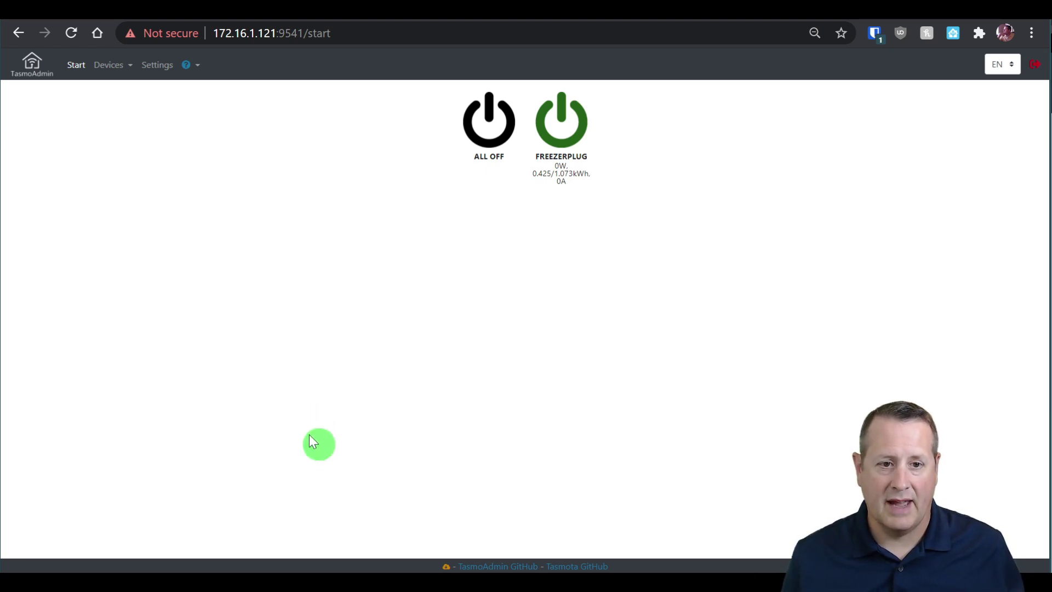
left_click(125, 68)
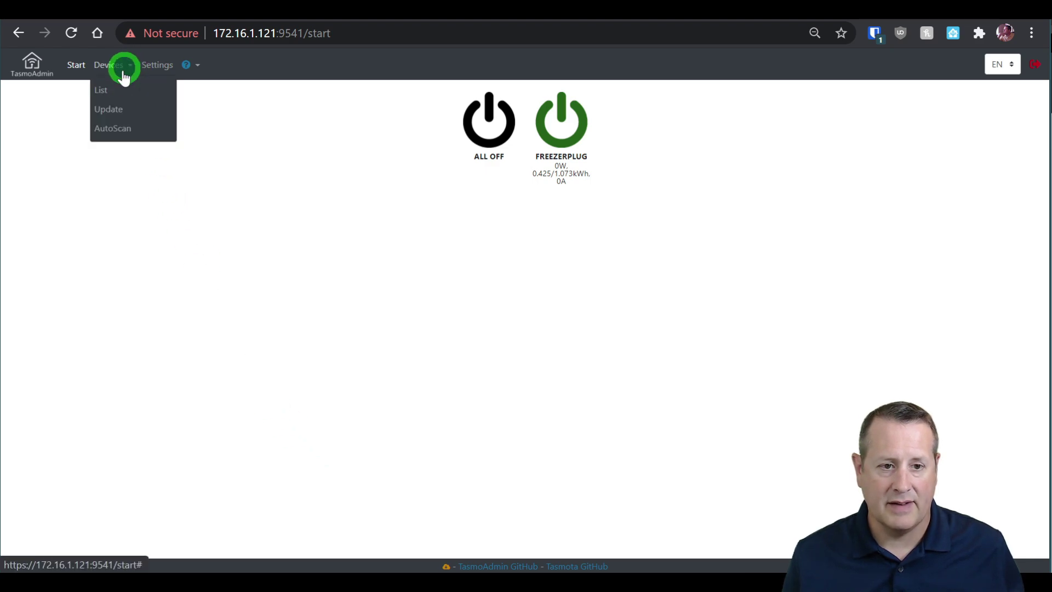
left_click(108, 89)
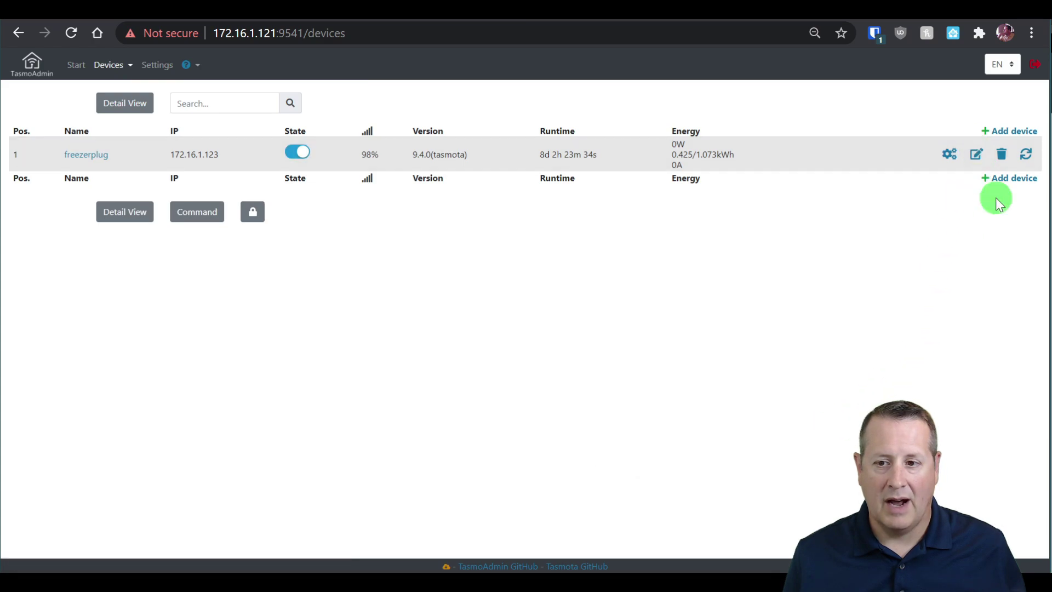
Add the device found at 172.16.1.147 under the name Study Plug, save it and return.
left_click(999, 186)
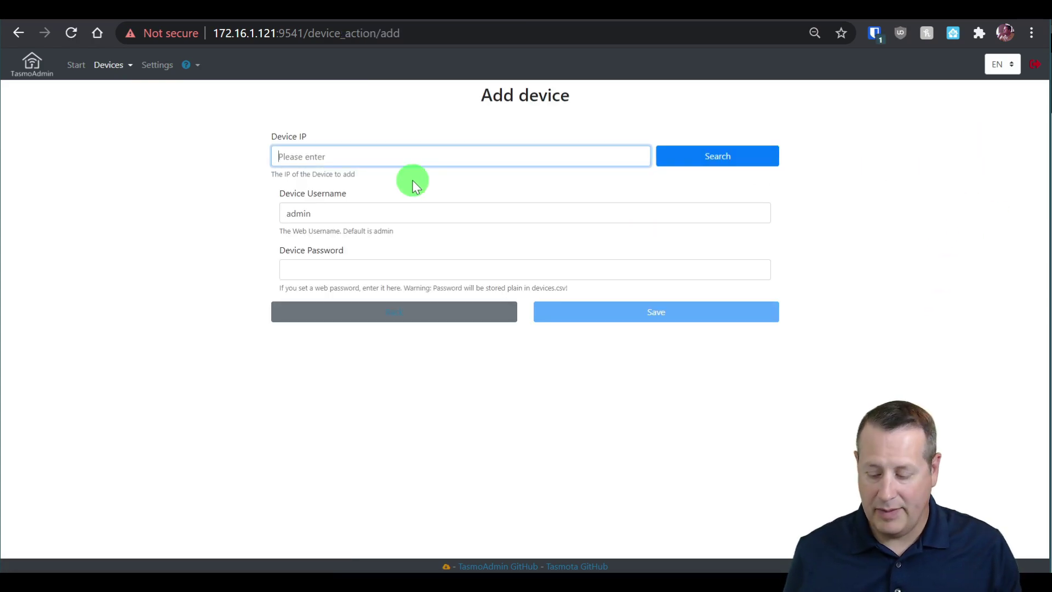
type("172.16.1.147")
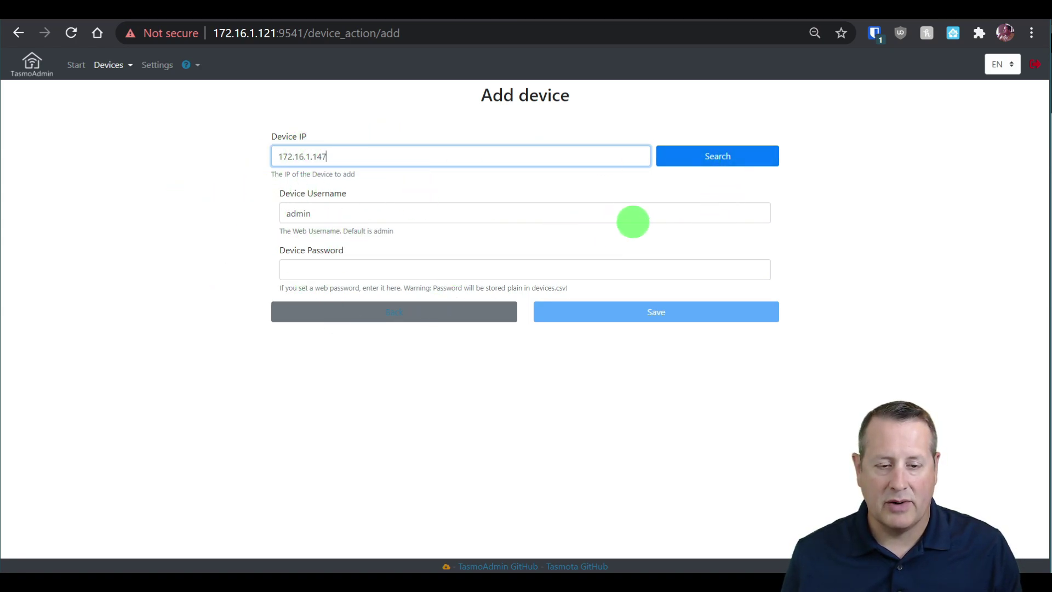
left_click(732, 158)
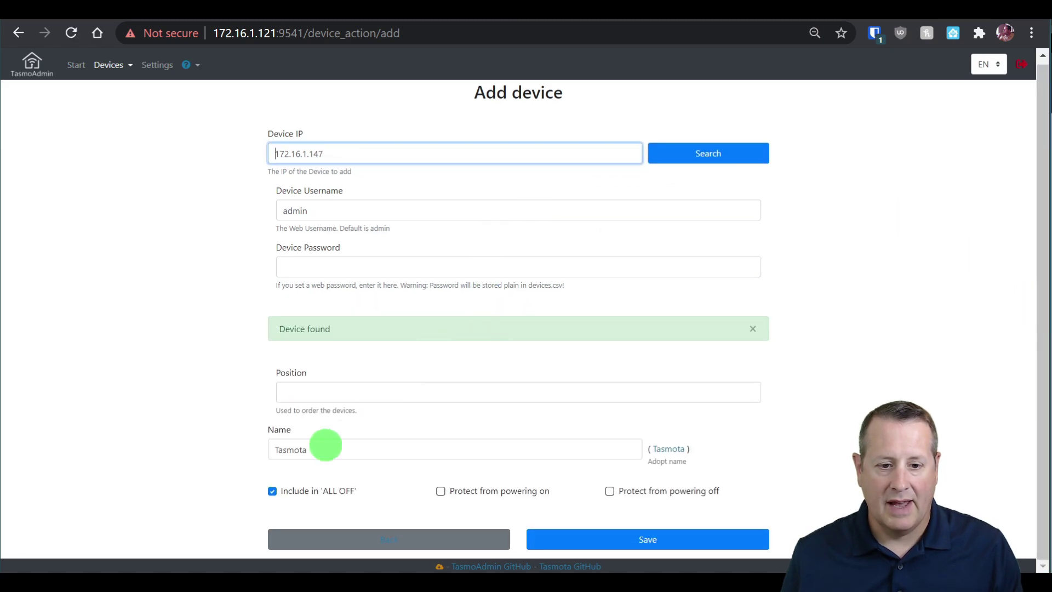
left_click_drag(317, 449, 236, 445)
type("Study Plug")
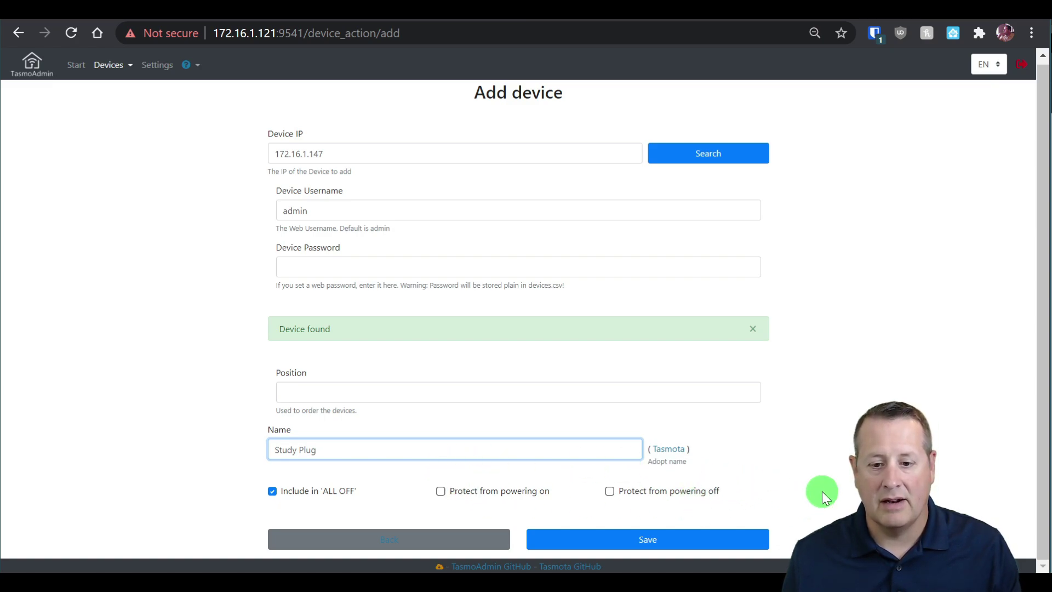
left_click(689, 539)
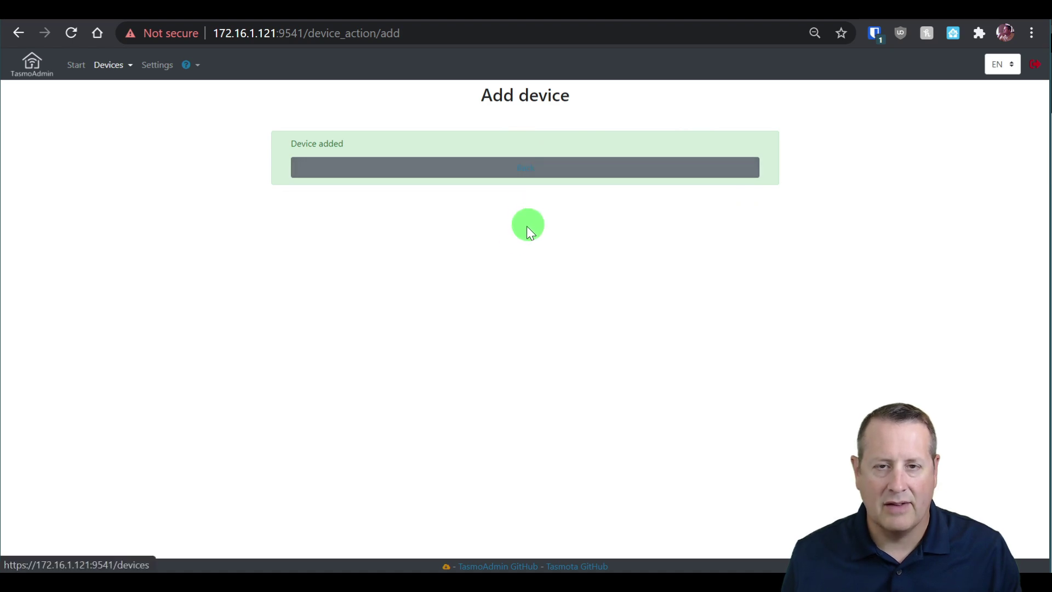
left_click(523, 164)
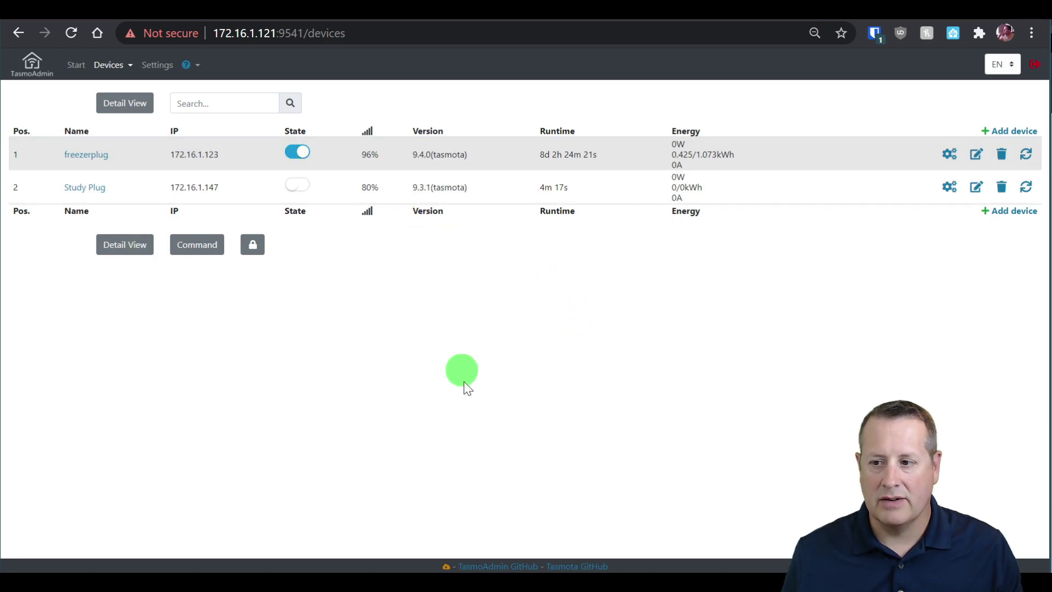
Zoom the page in and open Study Plug's Tasmota page from the device list.
key("ctrl+plus")
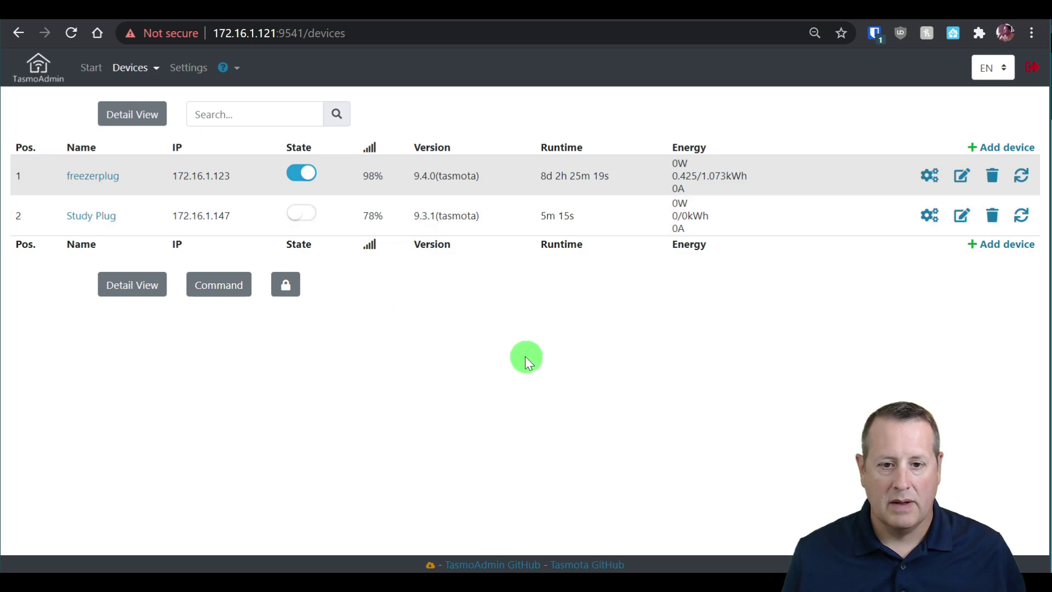
left_click(107, 218)
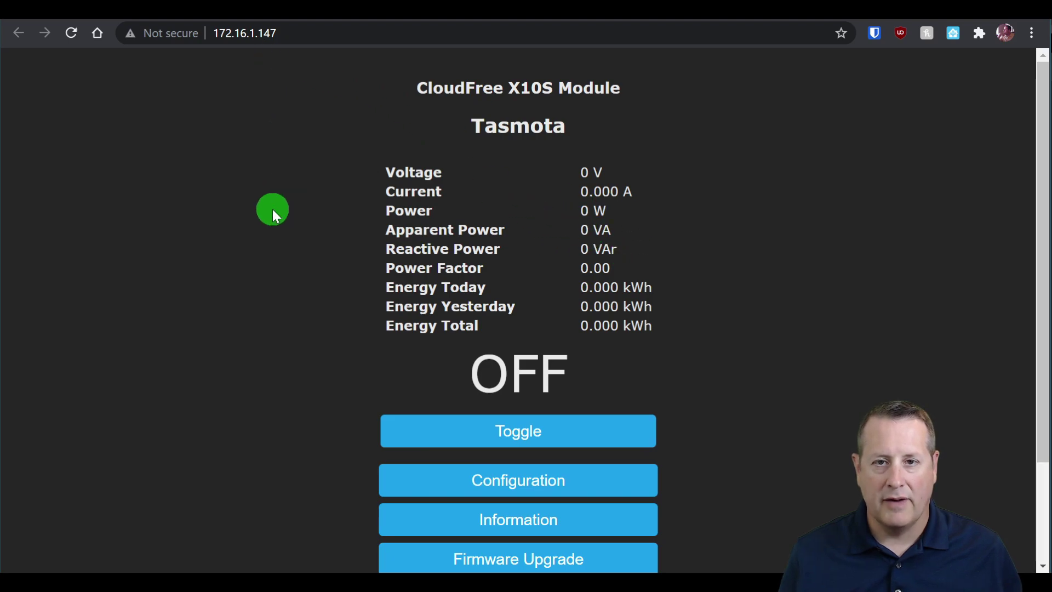
Start the web-server firmware upgrade on the plug's Firmware Upgrade page, then close that tab.
scroll(315, 229, "down", 2)
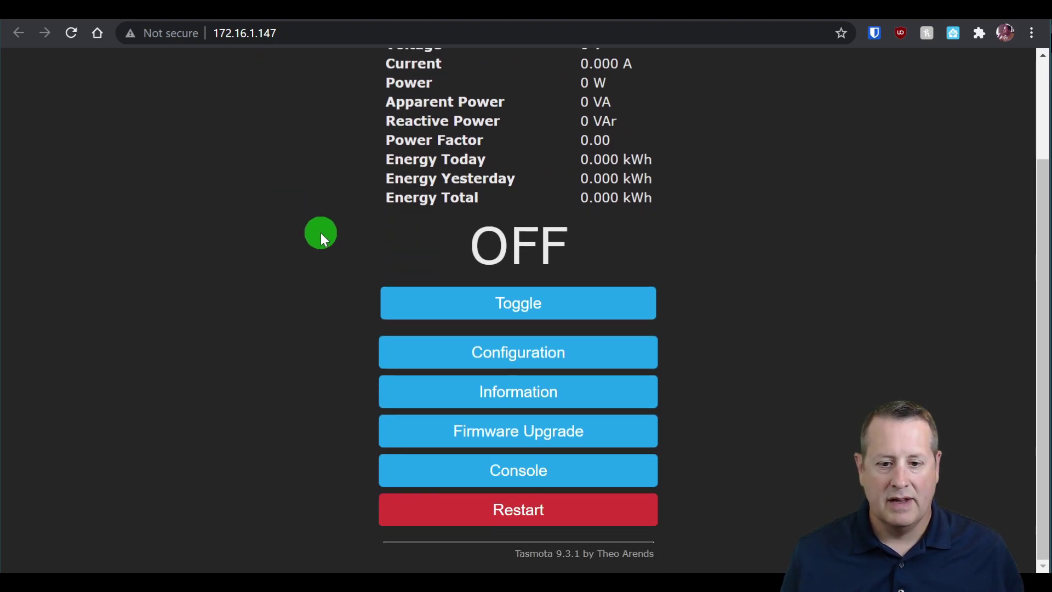
left_click(494, 437)
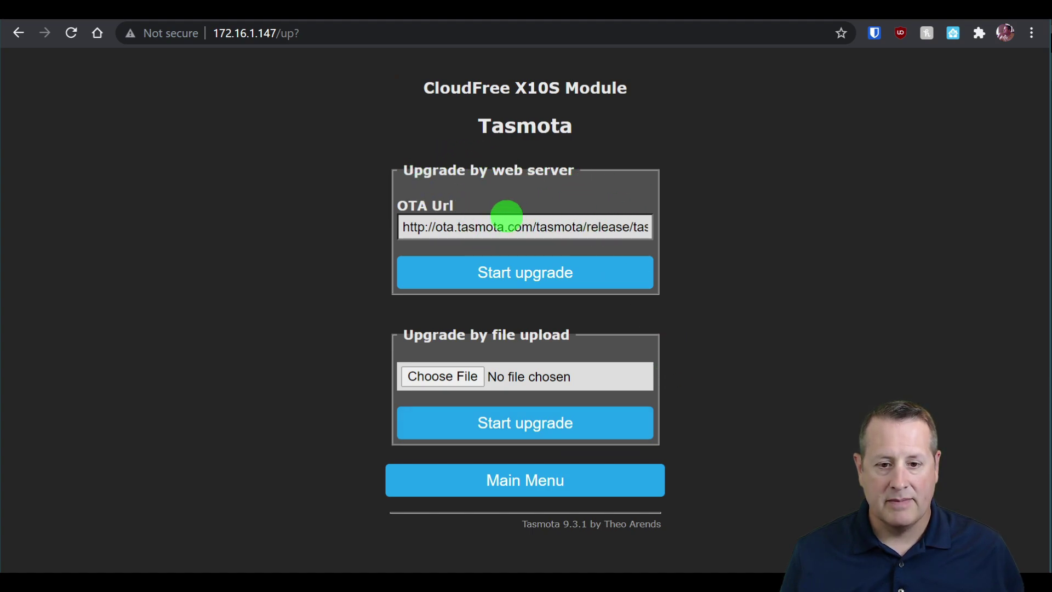
left_click(520, 272)
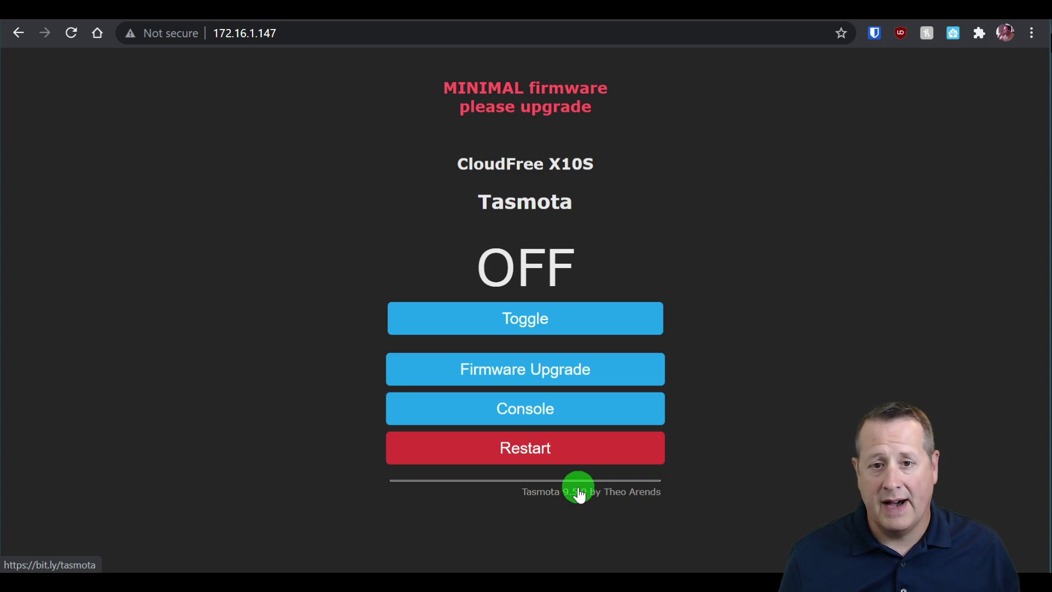
key("ctrl+w")
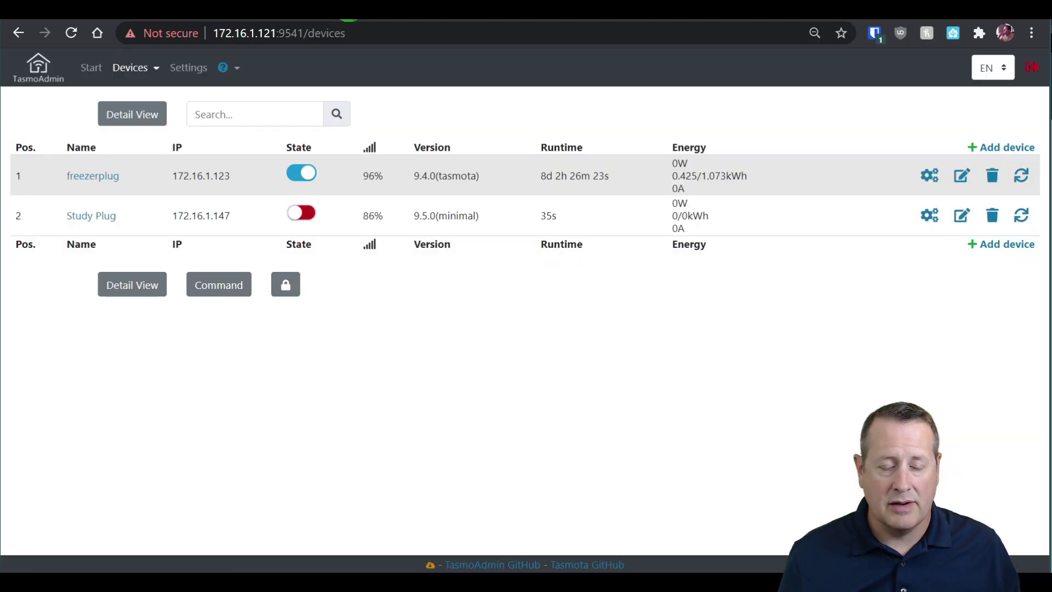
Reload the TasmoAdmin device list twice until Study Plug shows 9.5.0(tasmota) firmware.
left_click(77, 34)
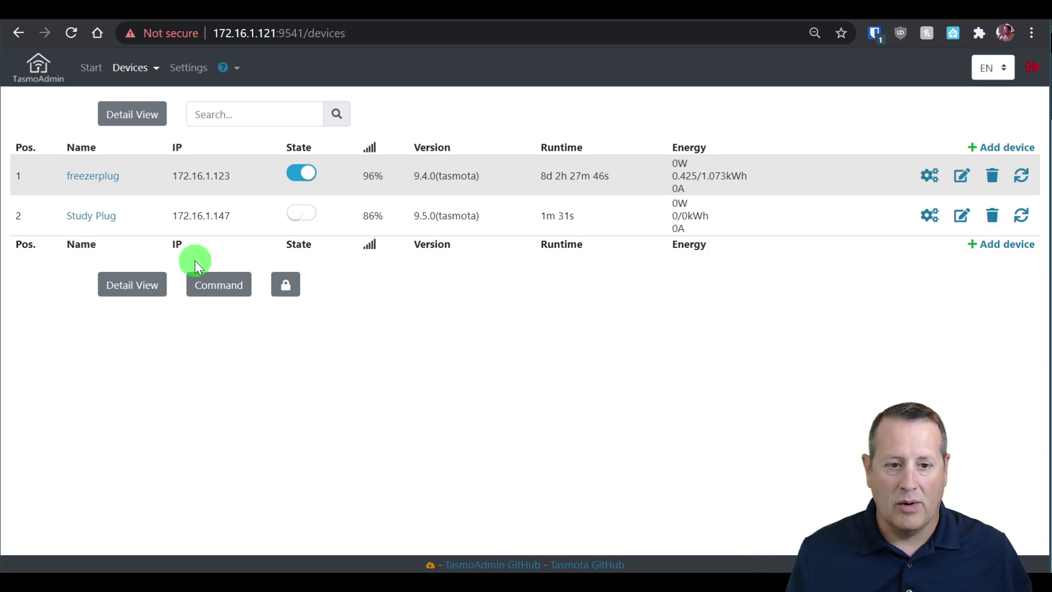
left_click(930, 216)
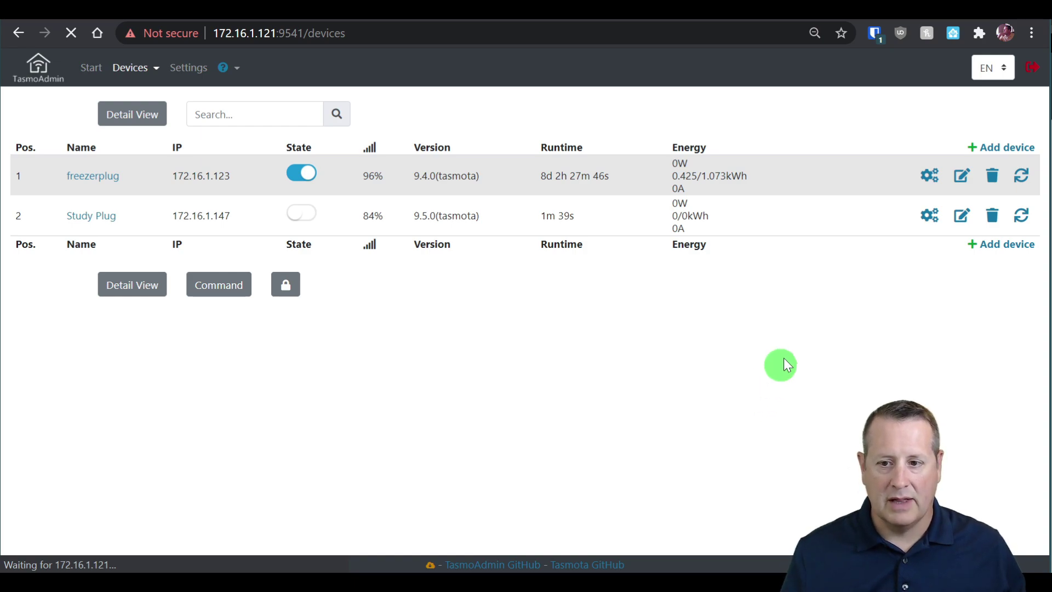
Change Study Plug's FriendlyName from Tasmota to 'Study Plug', save, and view its MQTT settings.
left_click(929, 215)
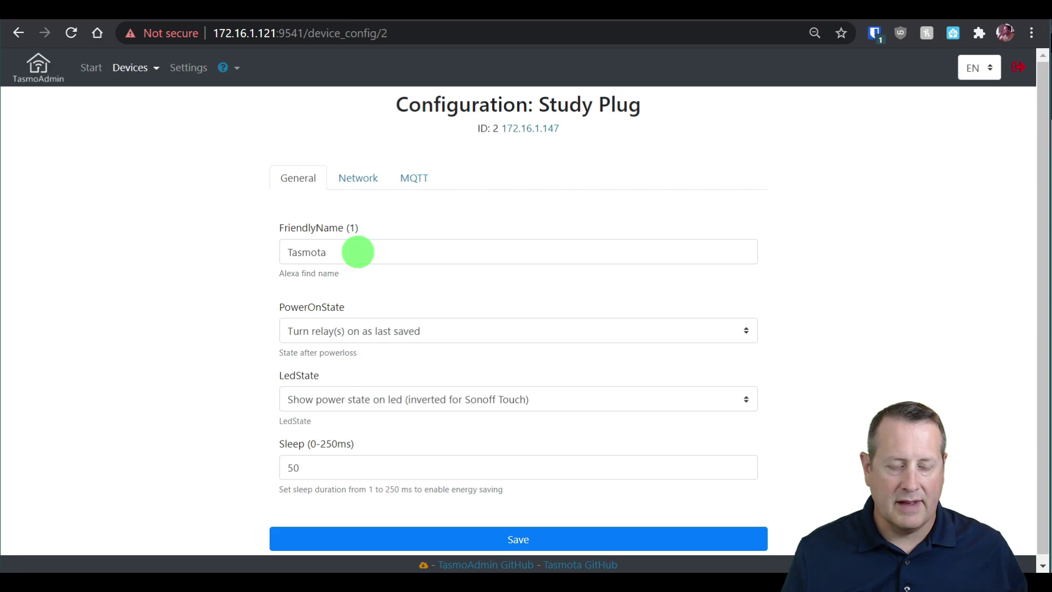
double_click(358, 252)
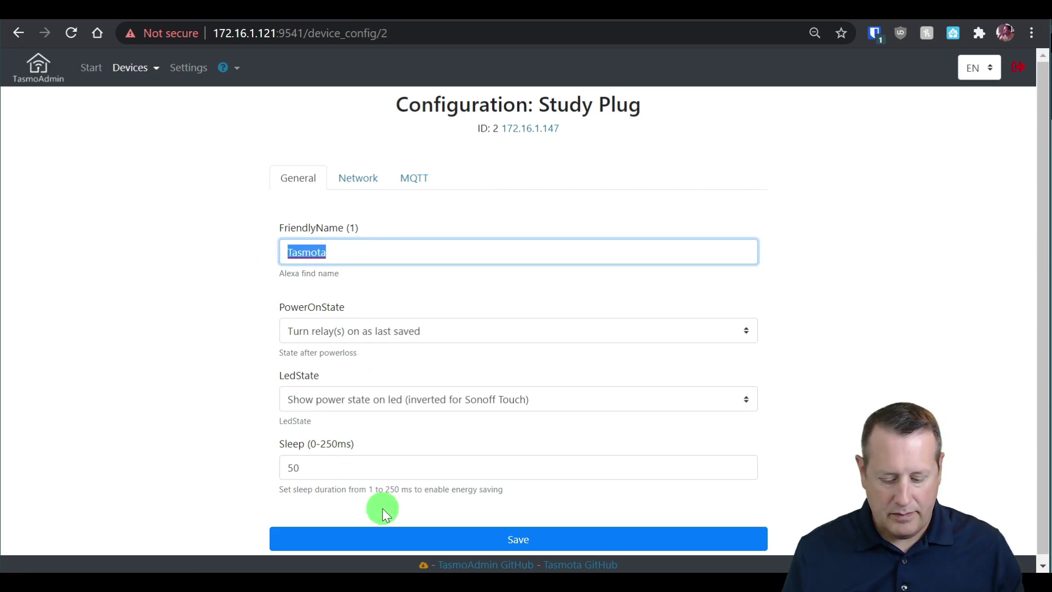
type("Study")
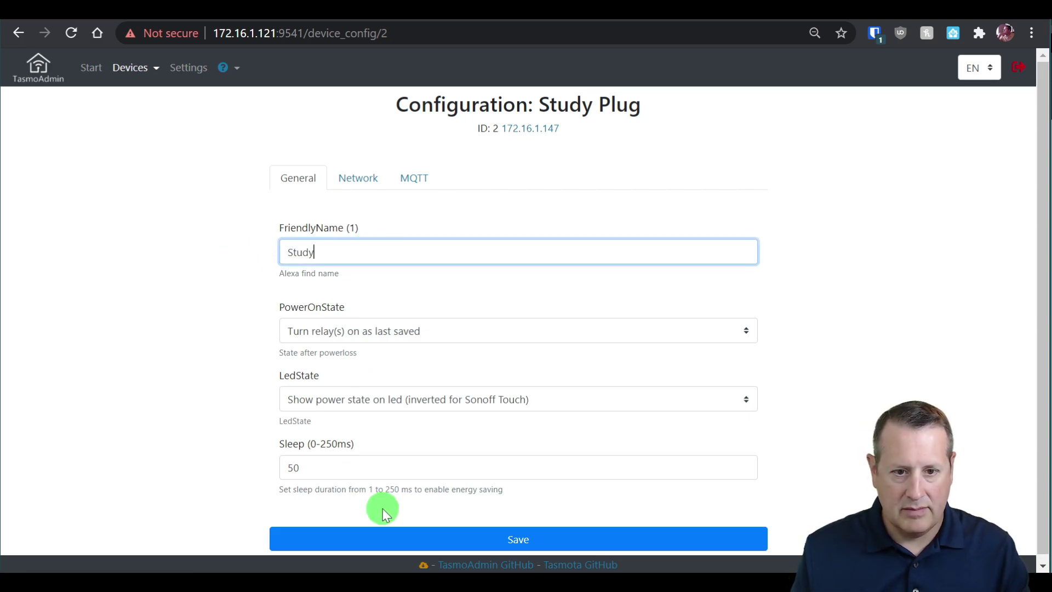
scroll(383, 508, "down", 1)
type("Plug")
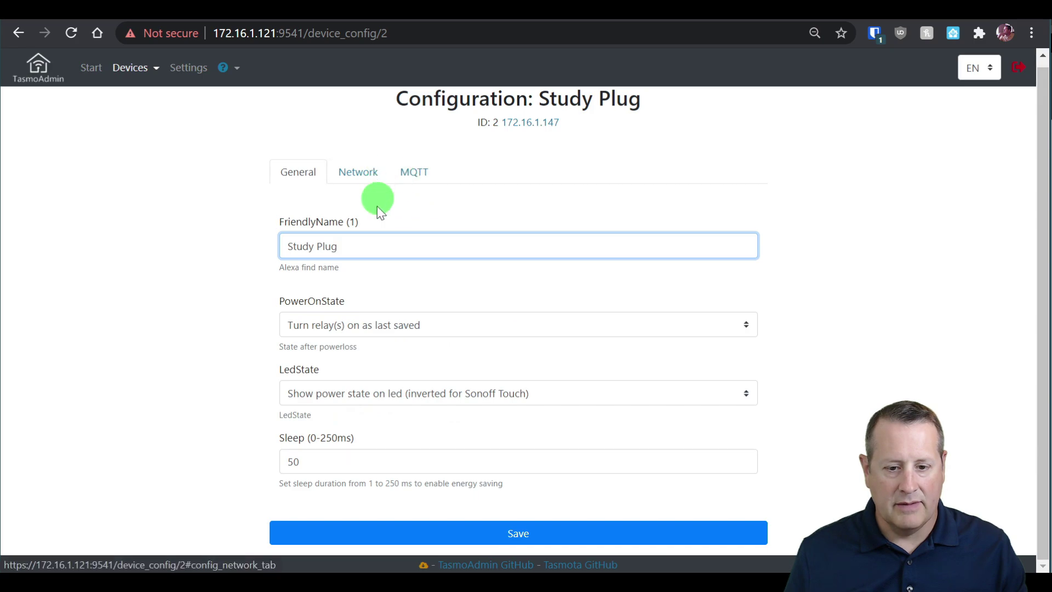
left_click(478, 534)
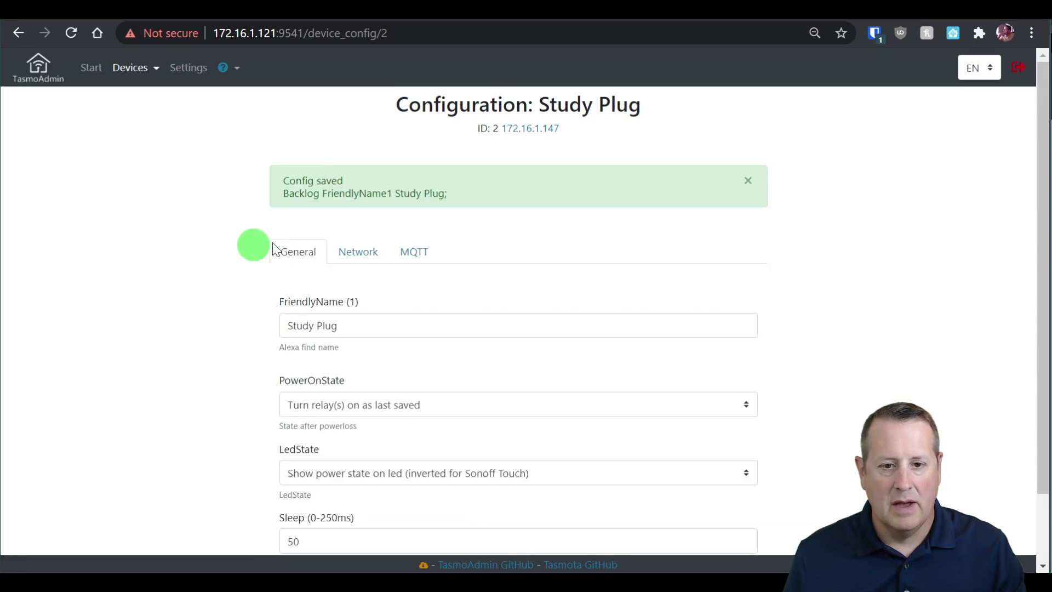
scroll(274, 258, "down", 1)
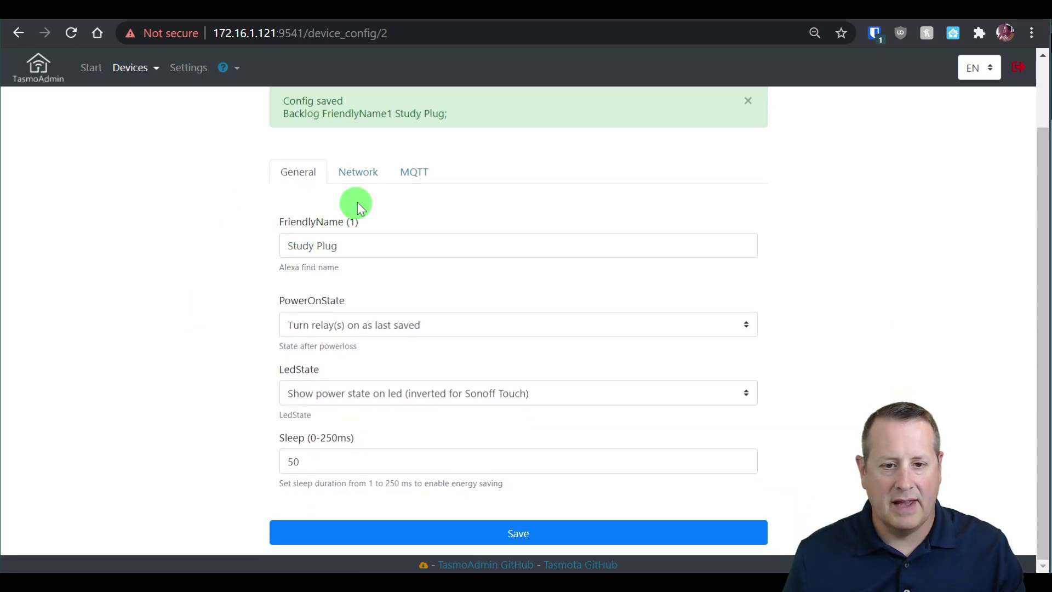
left_click(414, 173)
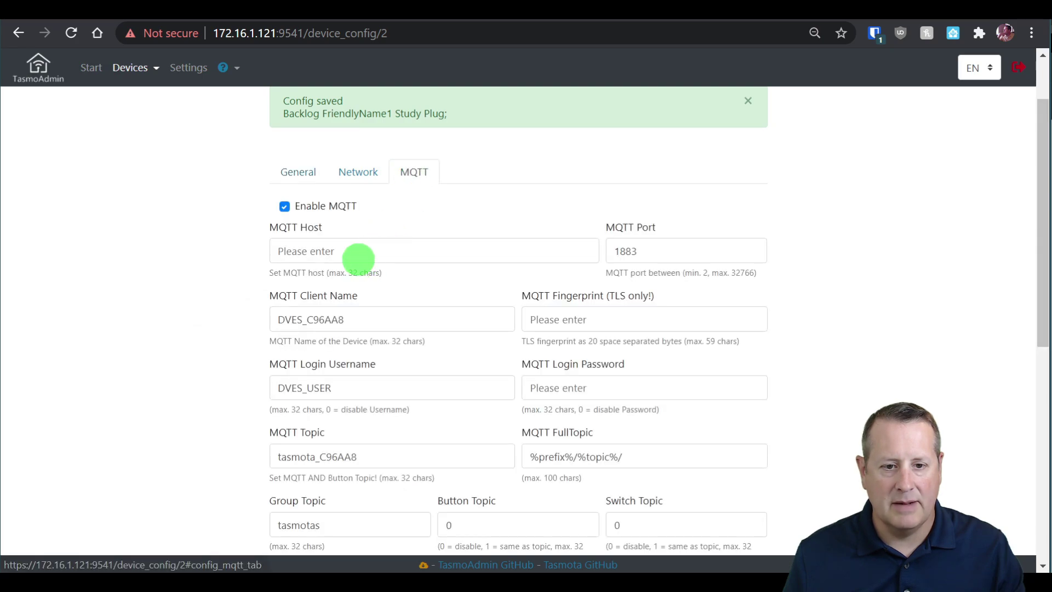
Set the MQTT host to 172.16.1.121 and the client name to studyplug.
left_click(355, 247)
type("172.16.1.121")
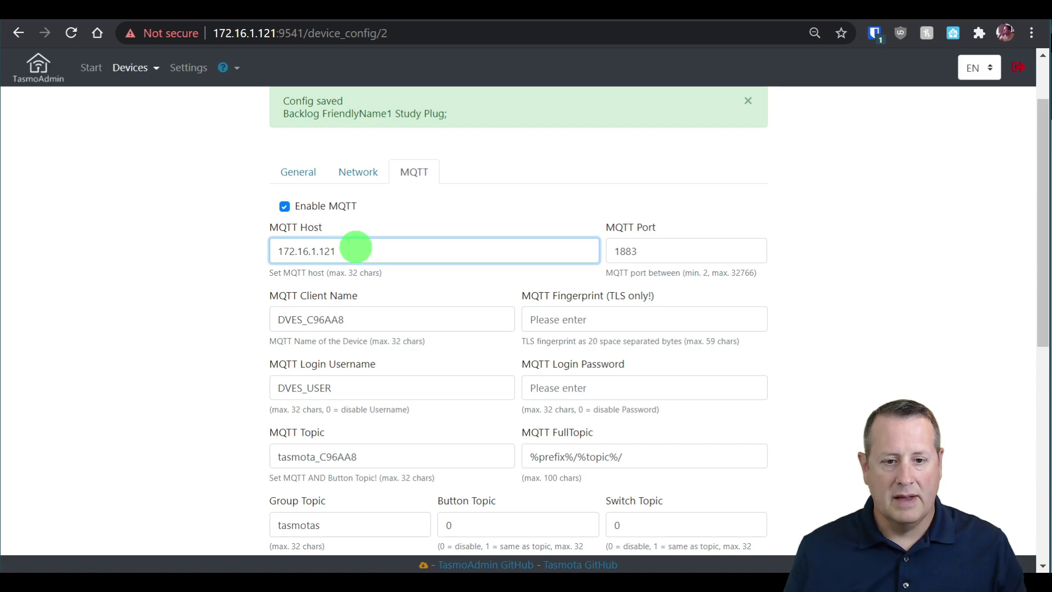
left_click_drag(354, 323, 277, 310)
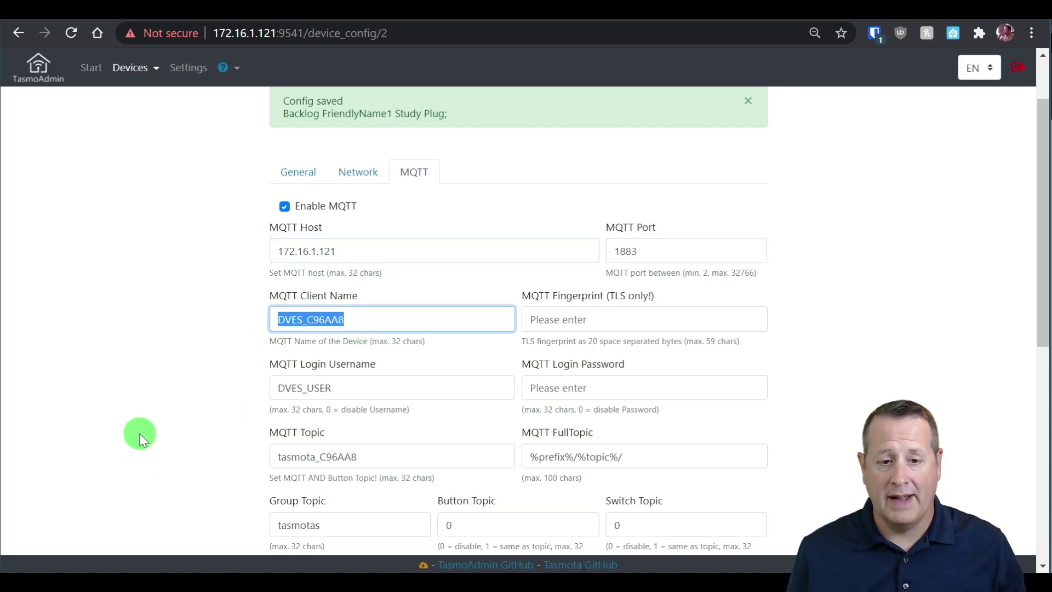
type("study")
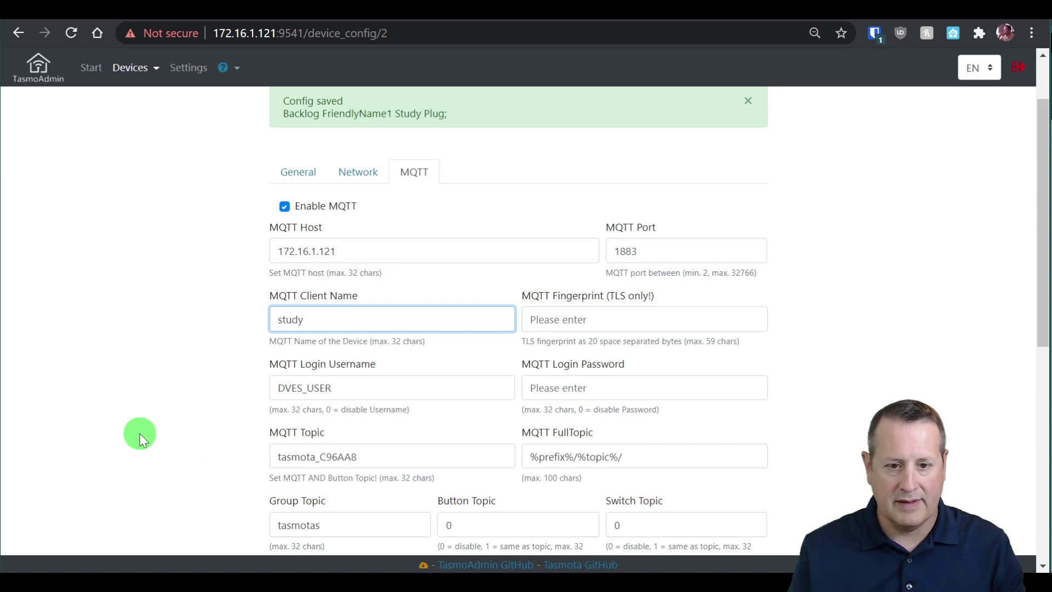
type("plug")
key("Tab")
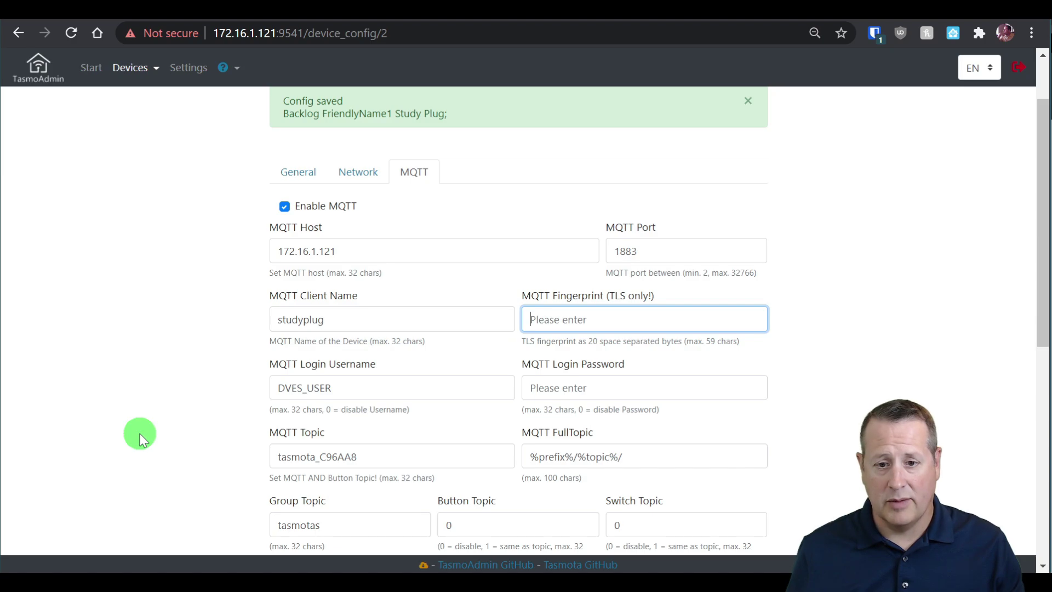
Enter the broker login username and password, set the topic to studyplug, and save.
key("Tab")
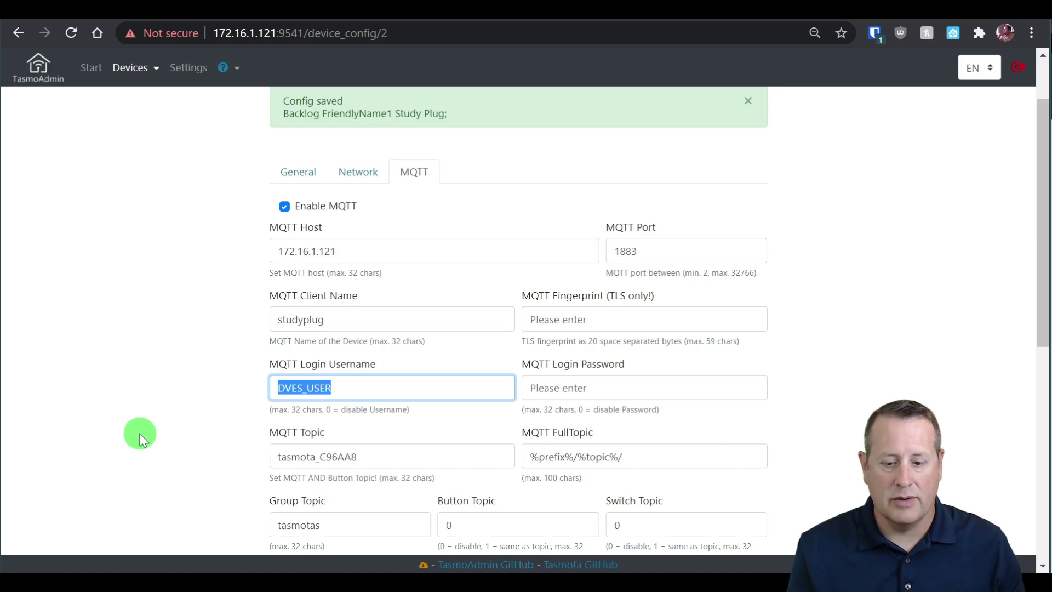
type("tasmota_")
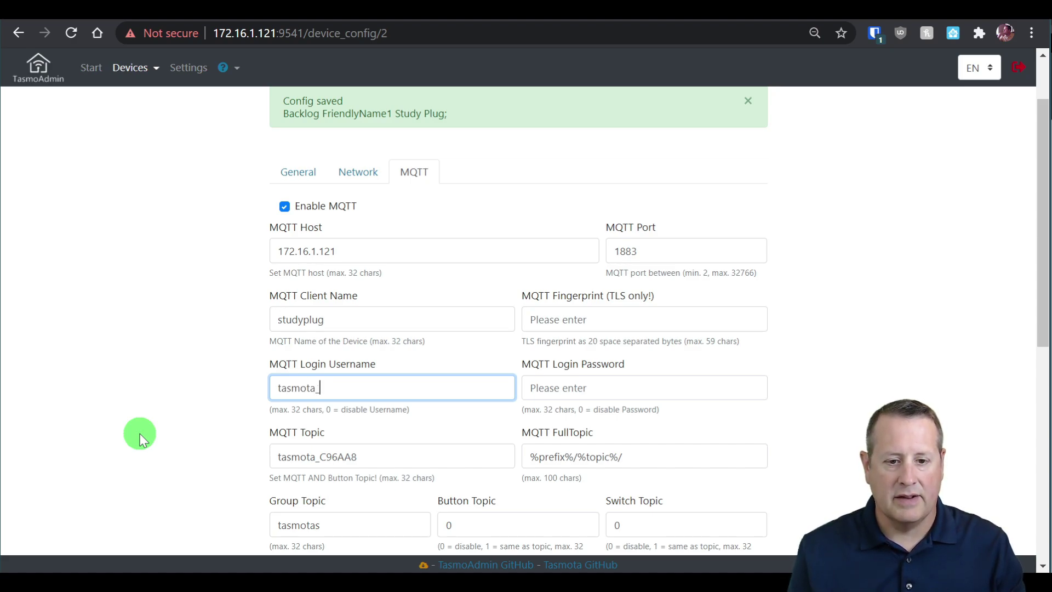
type("mqtt")
key("Tab")
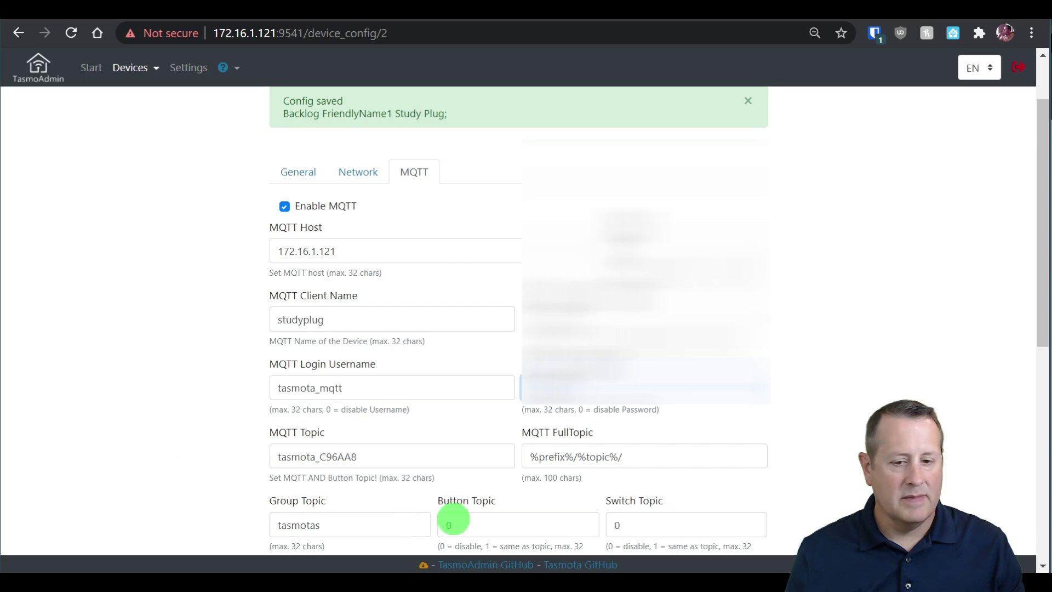
left_click_drag(366, 461, 281, 456)
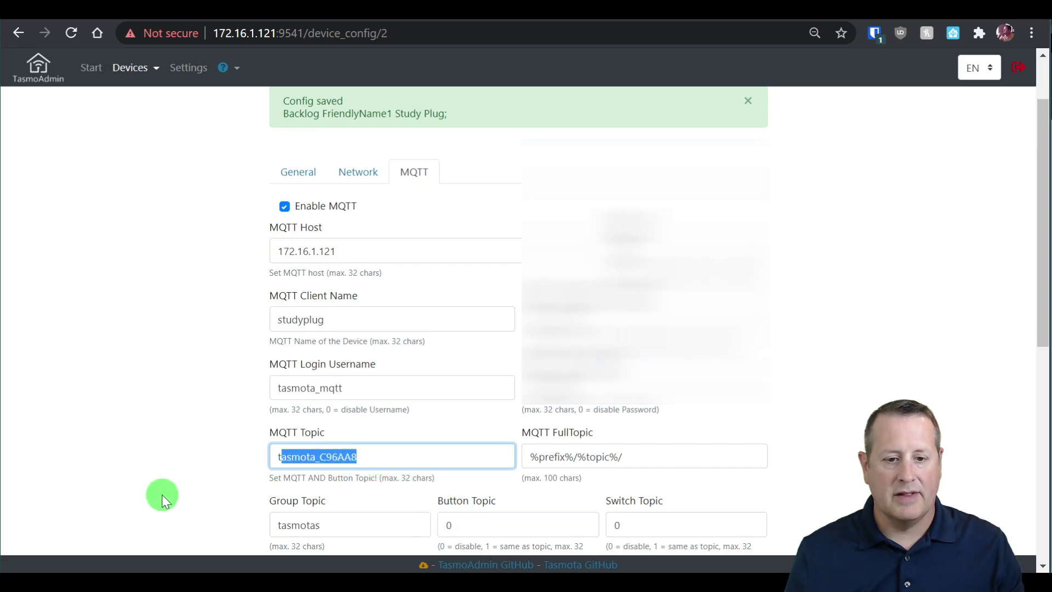
key("BackSpace")
key("BackSpace")
type("studyplug")
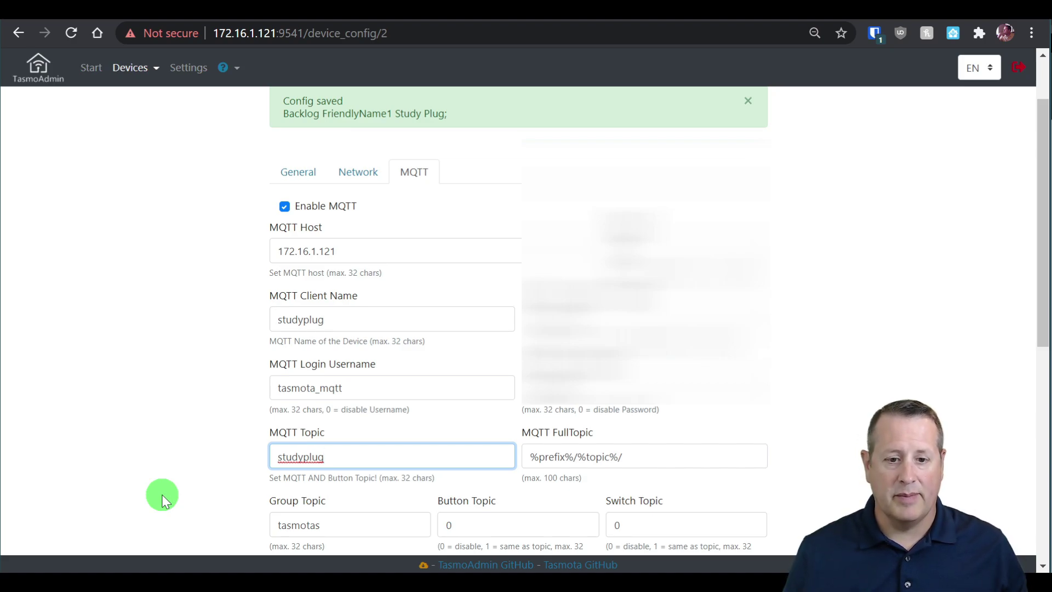
scroll(162, 500, "down", 8)
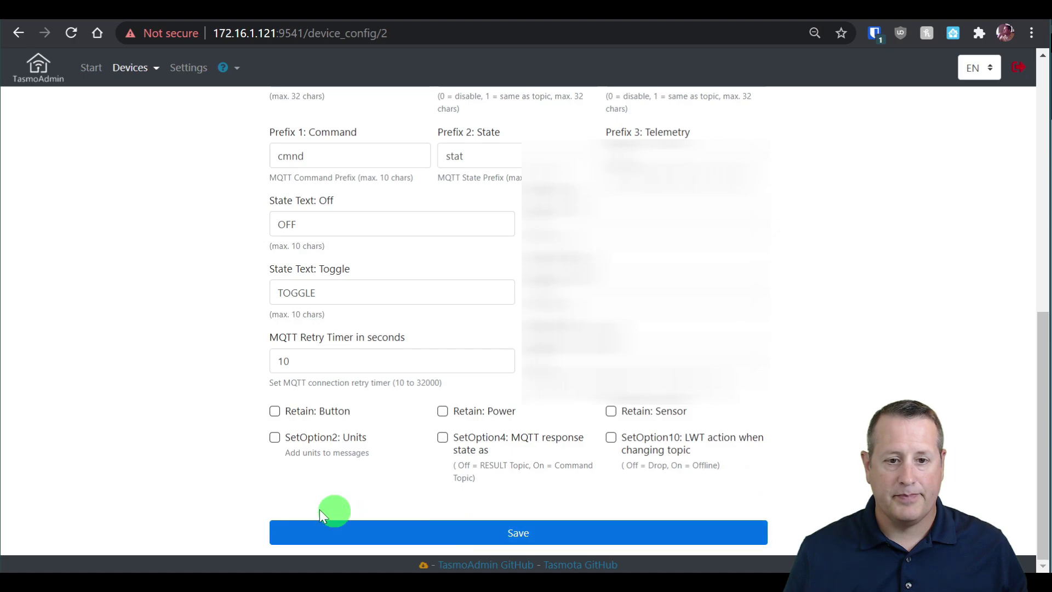
left_click(322, 527)
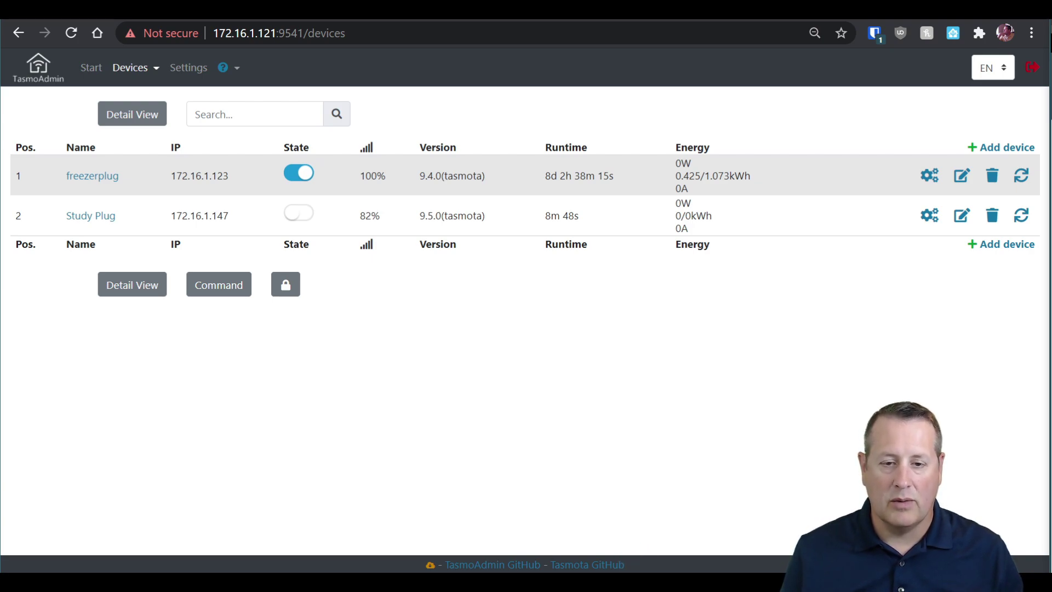
In MQTT Explorer, expand tasmota > discovery to reveal E8DB84C96AA8's config and sensors topics.
left_click_drag(624, 589, 551, 28)
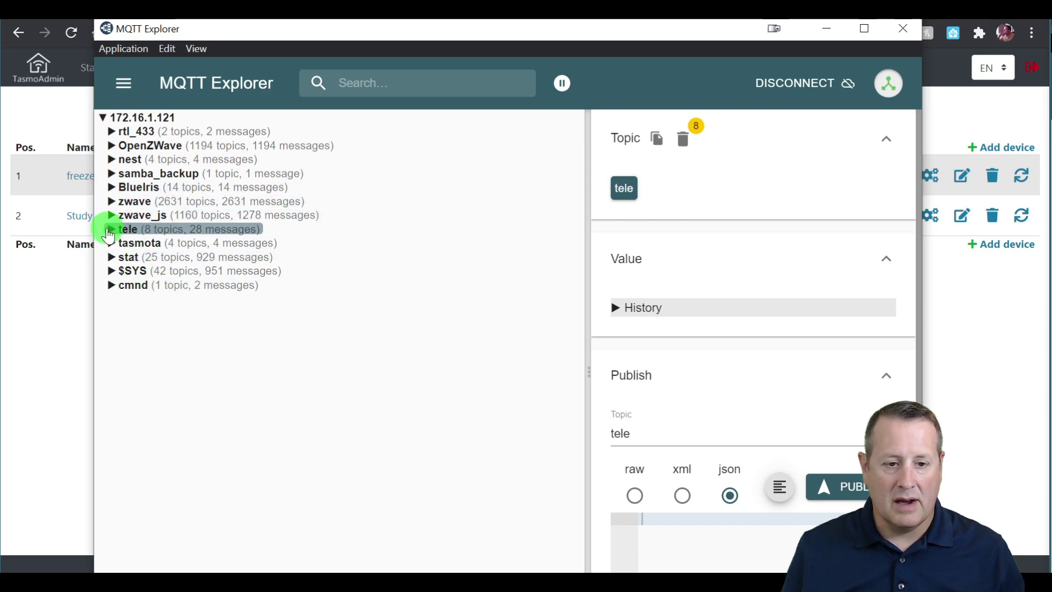
left_click(110, 245)
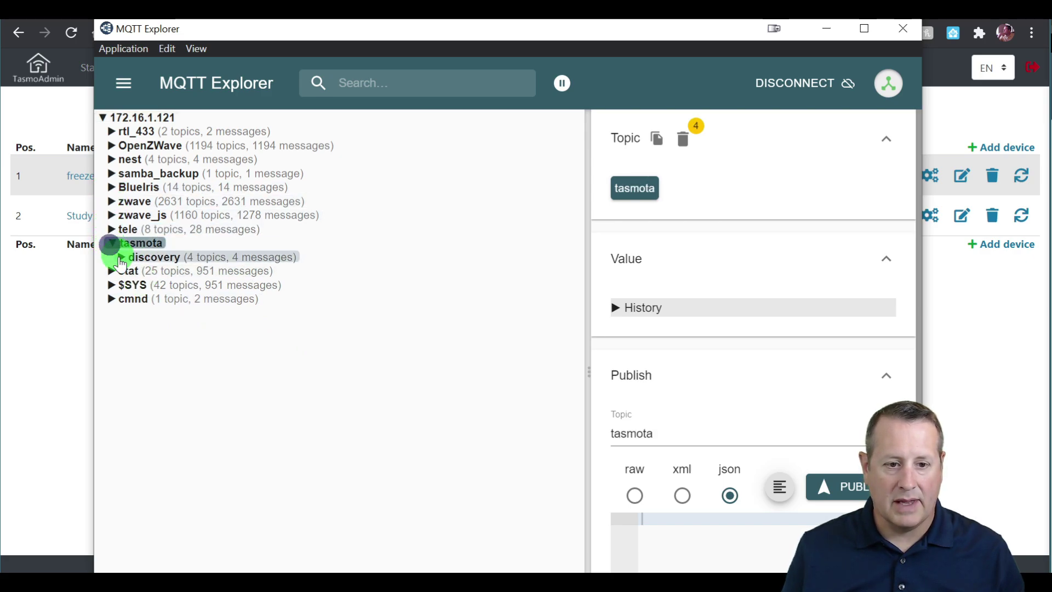
left_click(122, 257)
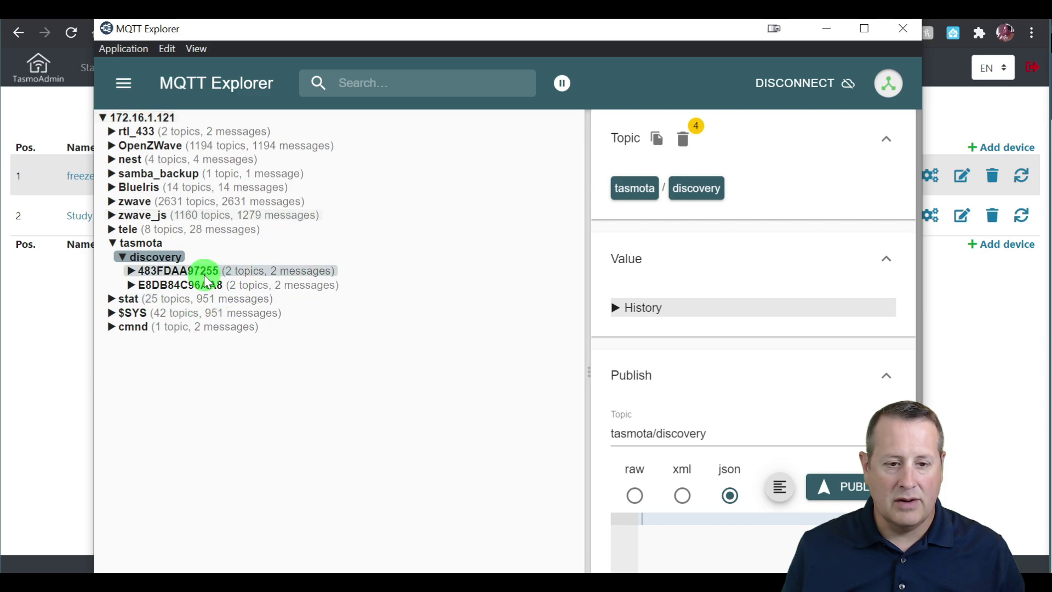
left_click(132, 272)
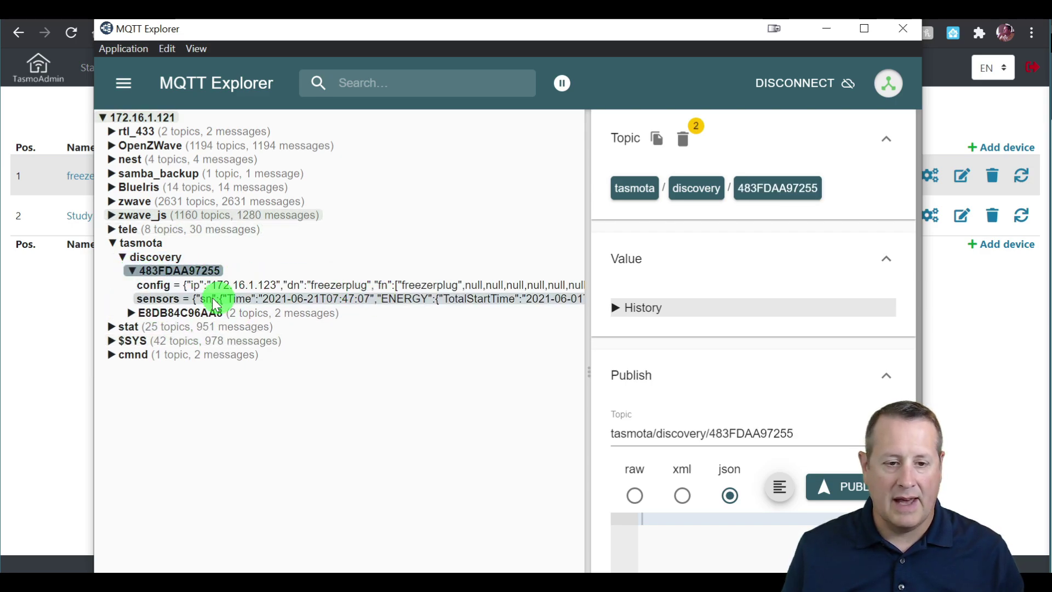
left_click(131, 316)
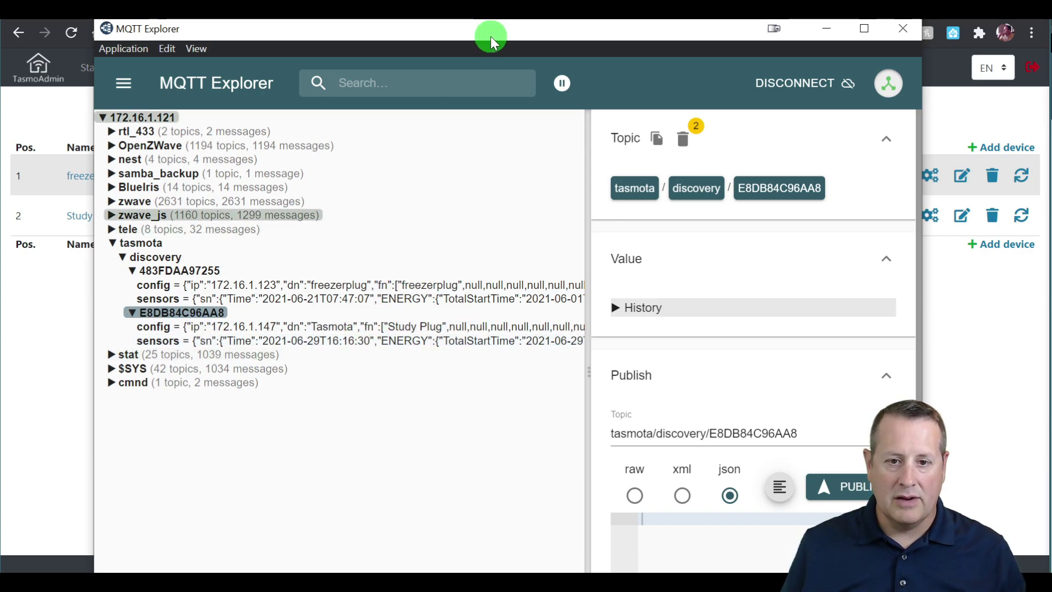
left_click_drag(491, 35, 496, 587)
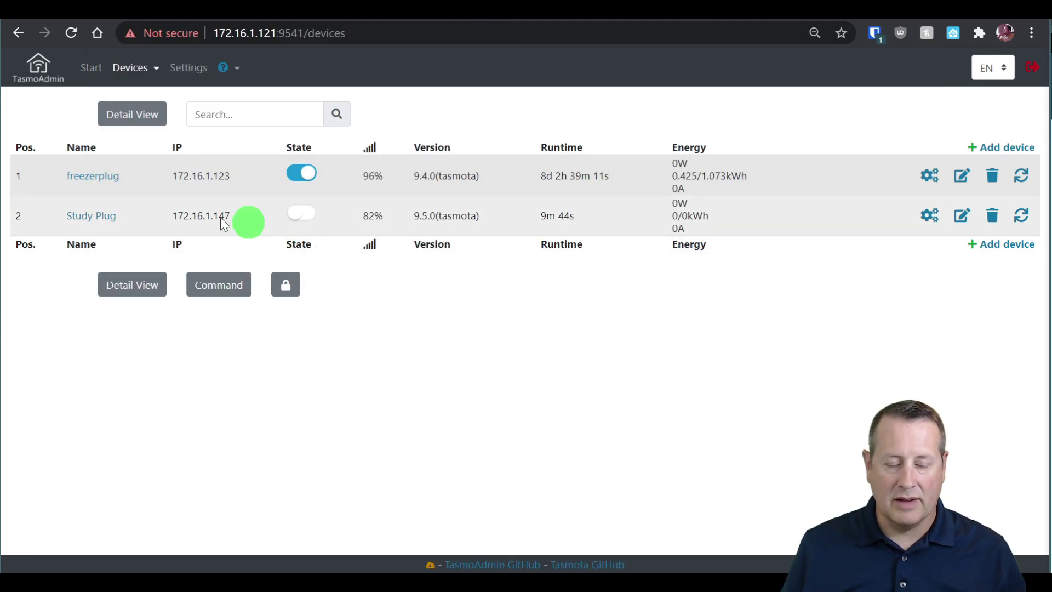
Reopen the Study Plug's configuration in TasmoAdmin and review its MQTT settings.
left_click(927, 216)
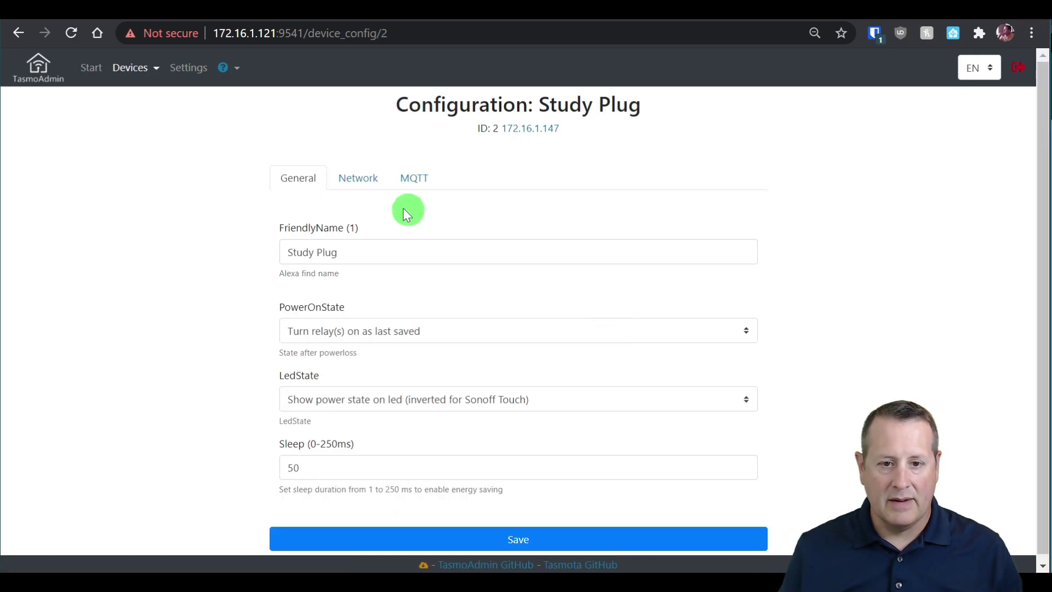
left_click(415, 179)
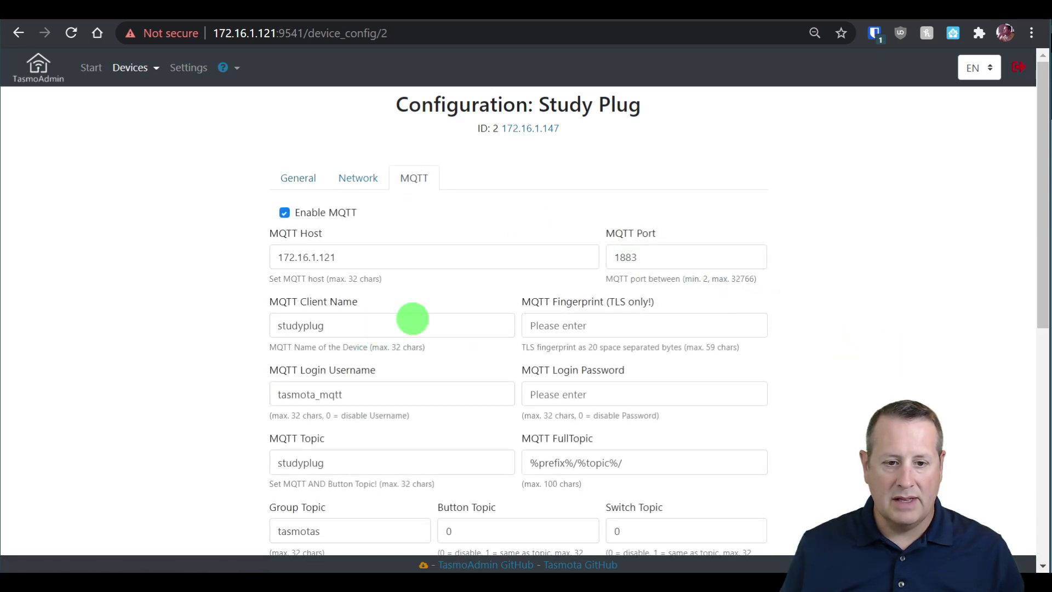
scroll(162, 340, "down", 3)
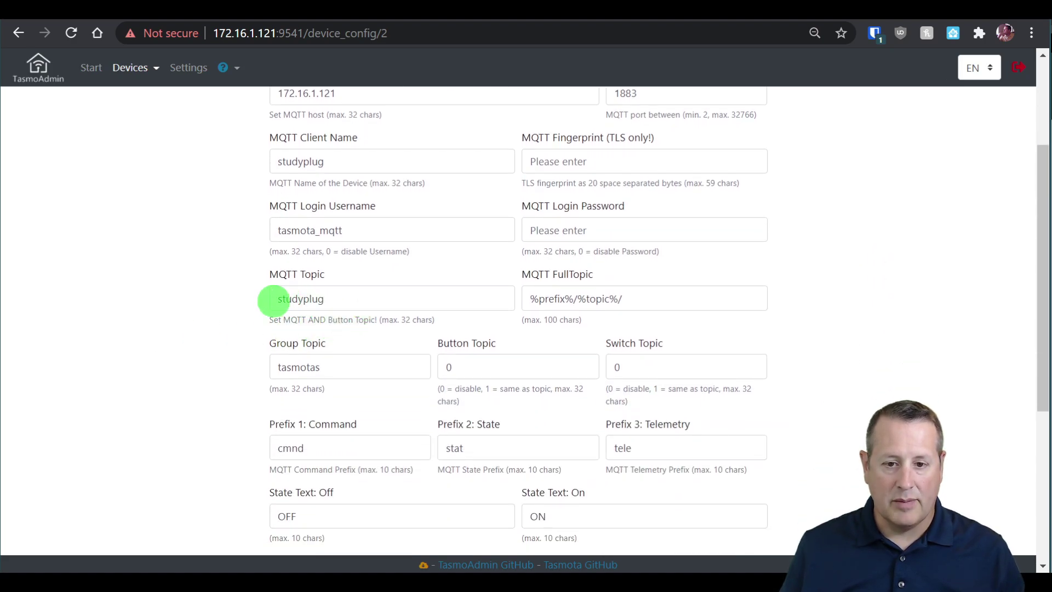
scroll(239, 306, "down", 5)
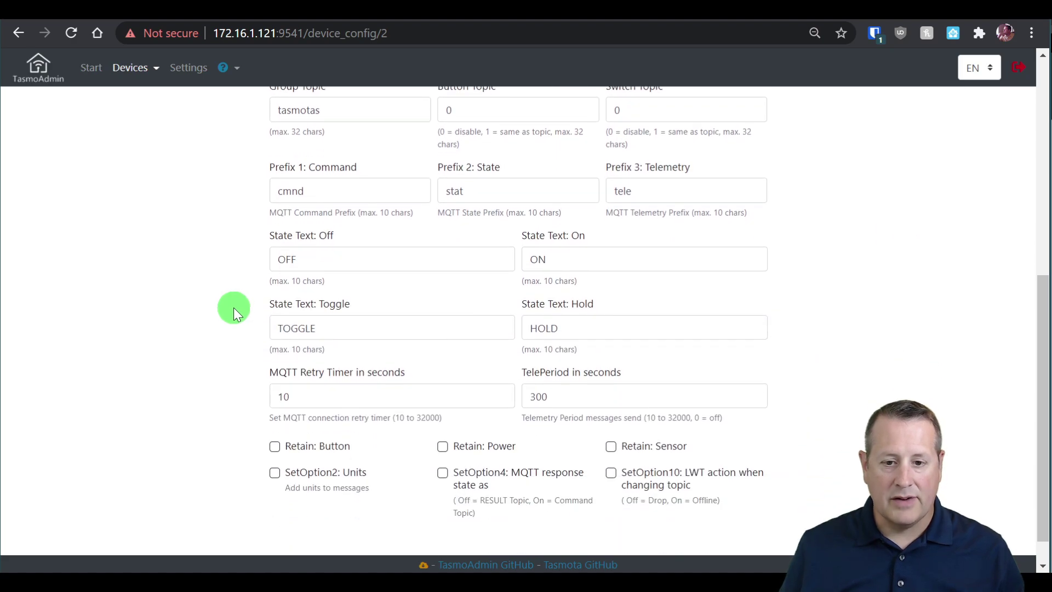
scroll(232, 308, "up", 6)
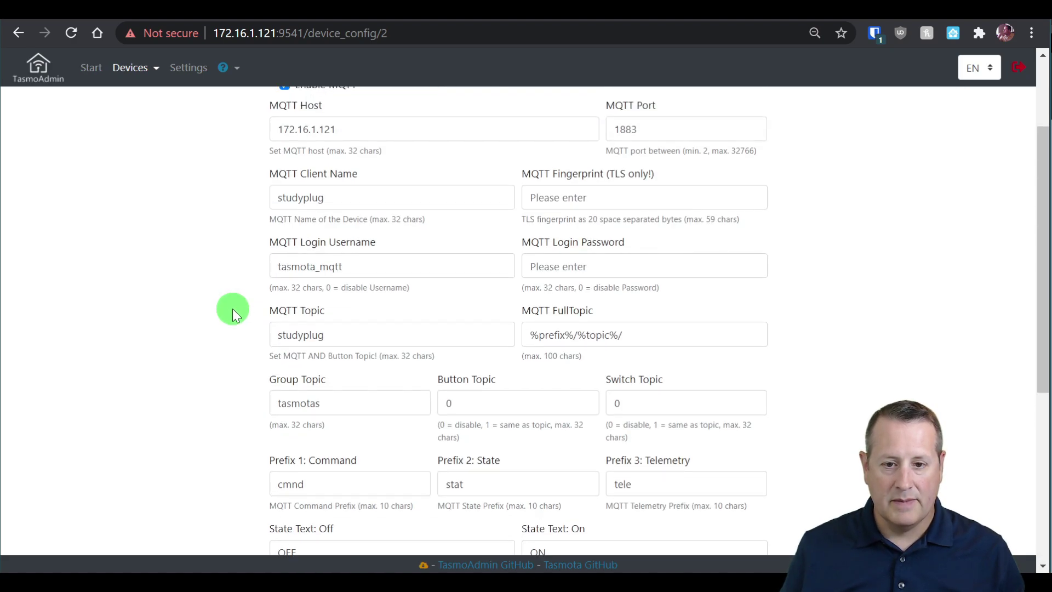
scroll(232, 311, "up", 3)
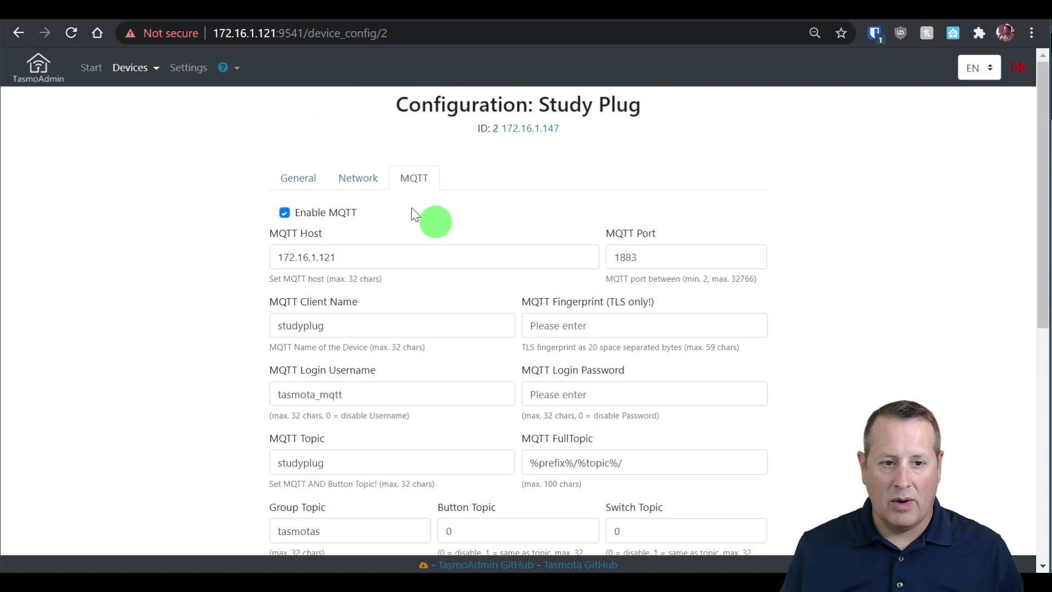
Return to the TasmoAdmin device list and open the Study Plug's Tasmota web page.
left_click(130, 76)
left_click(124, 100)
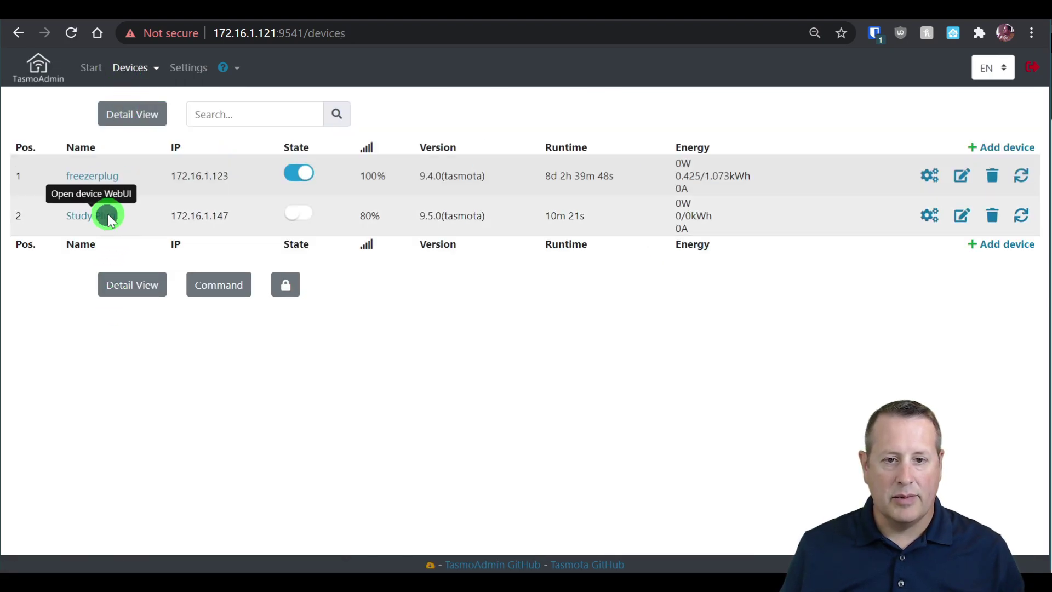
left_click(109, 216)
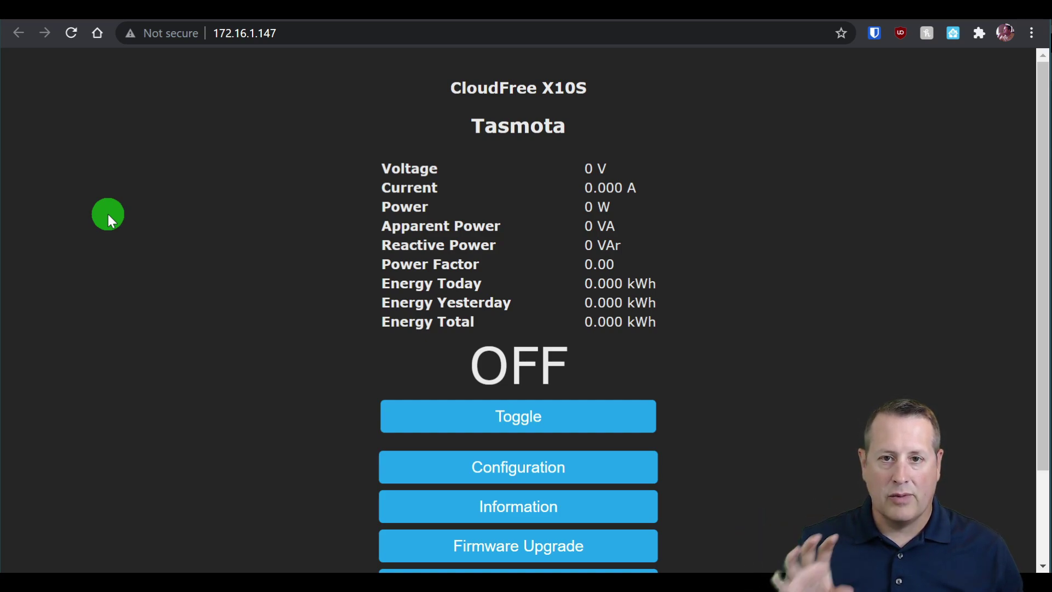
Confirm the plug's MQTT settings show host 172.16.1.121, port 1883 and topic studyplug.
scroll(306, 279, "down", 3)
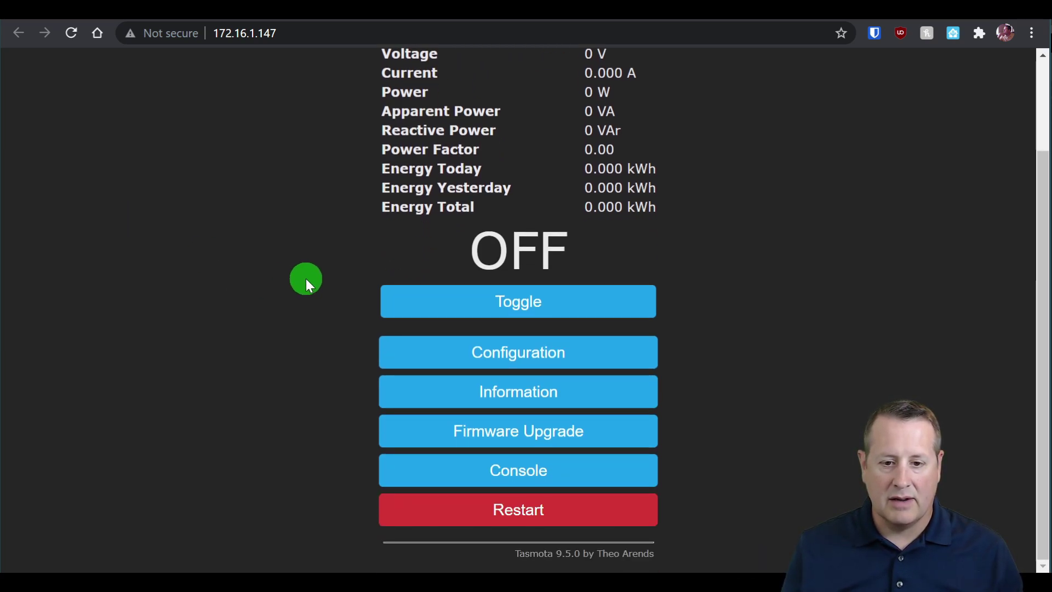
left_click(524, 361)
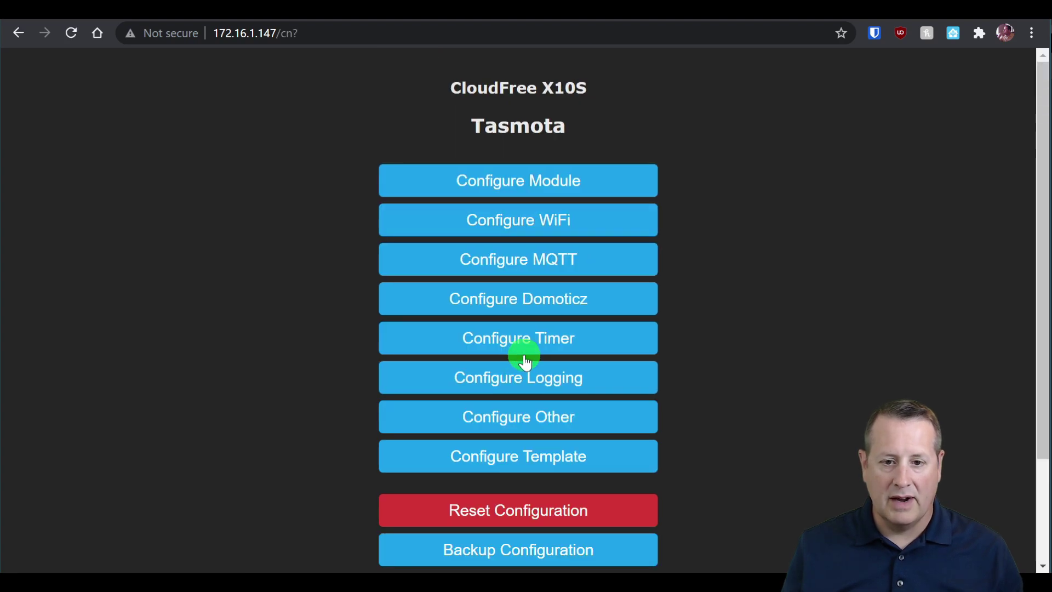
left_click(572, 263)
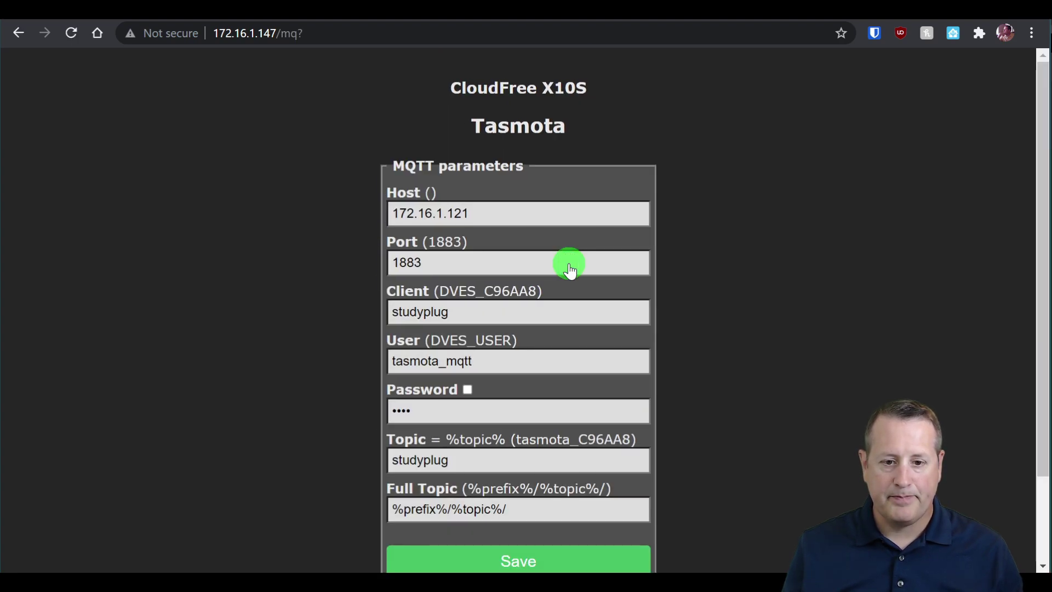
scroll(570, 278, "down", 2)
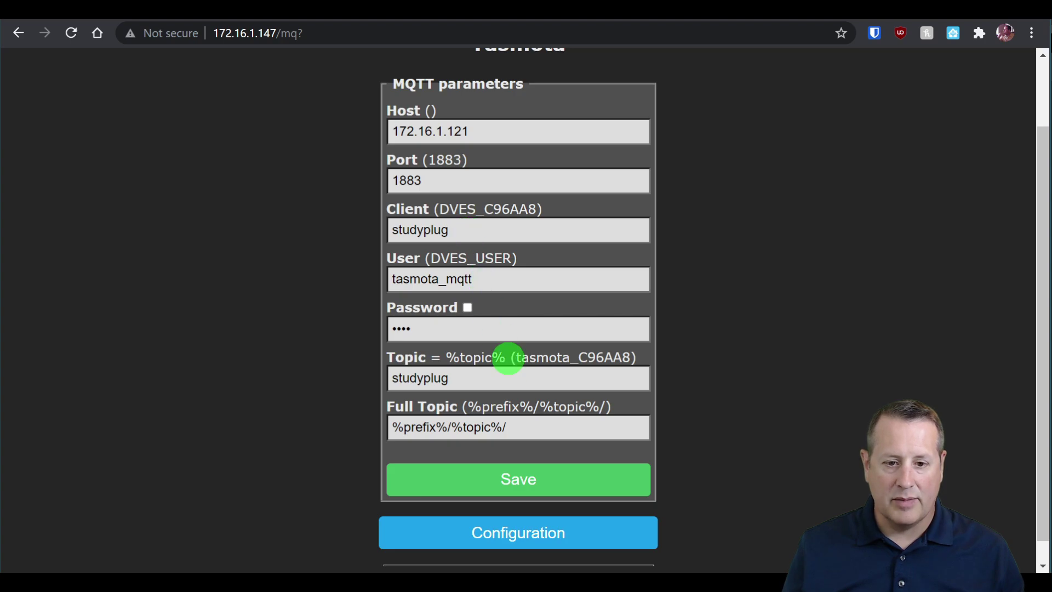
left_click(546, 536)
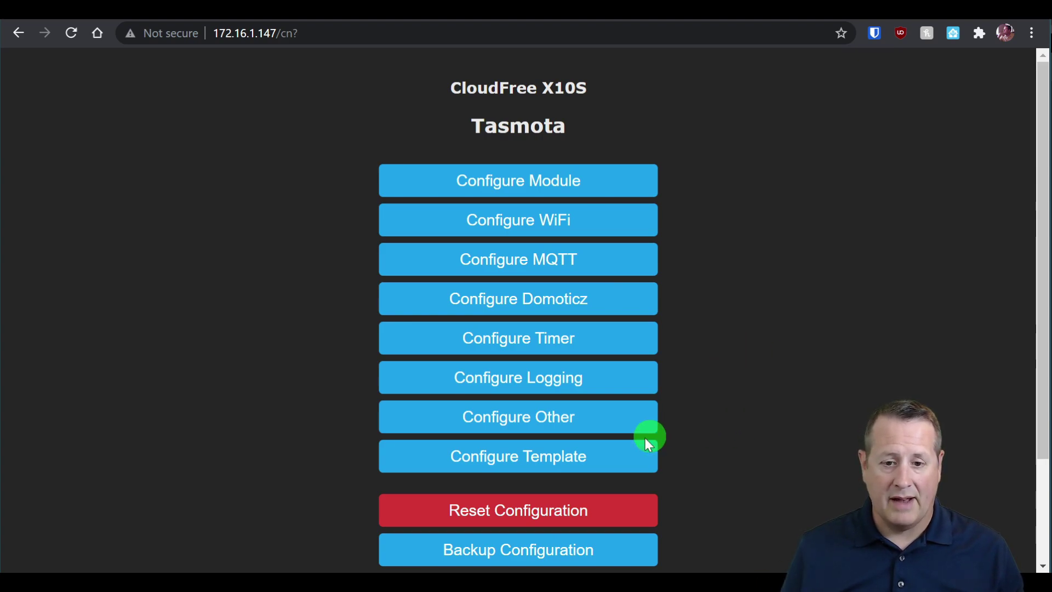
Change the plug's Device Name from Tasmota to studyplug under Configure Other and save.
left_click(510, 423)
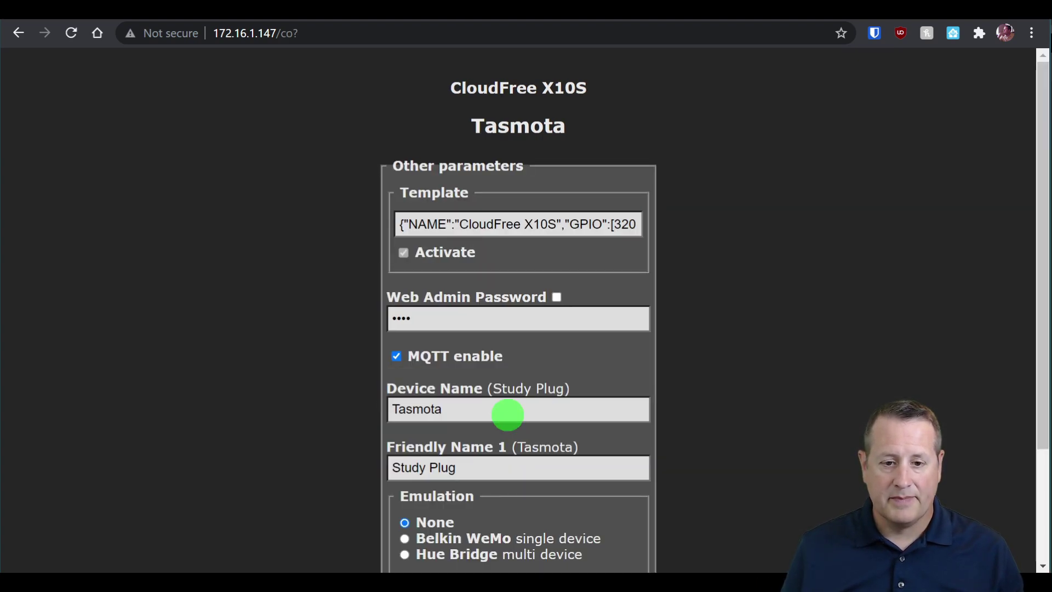
scroll(508, 340, "down", 2)
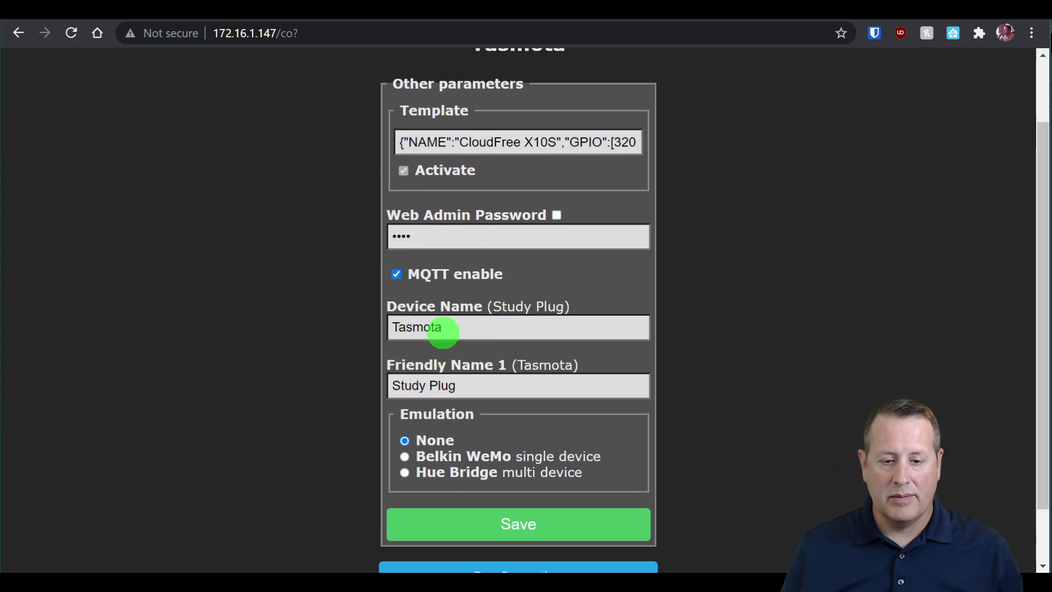
left_click_drag(456, 326, 348, 331)
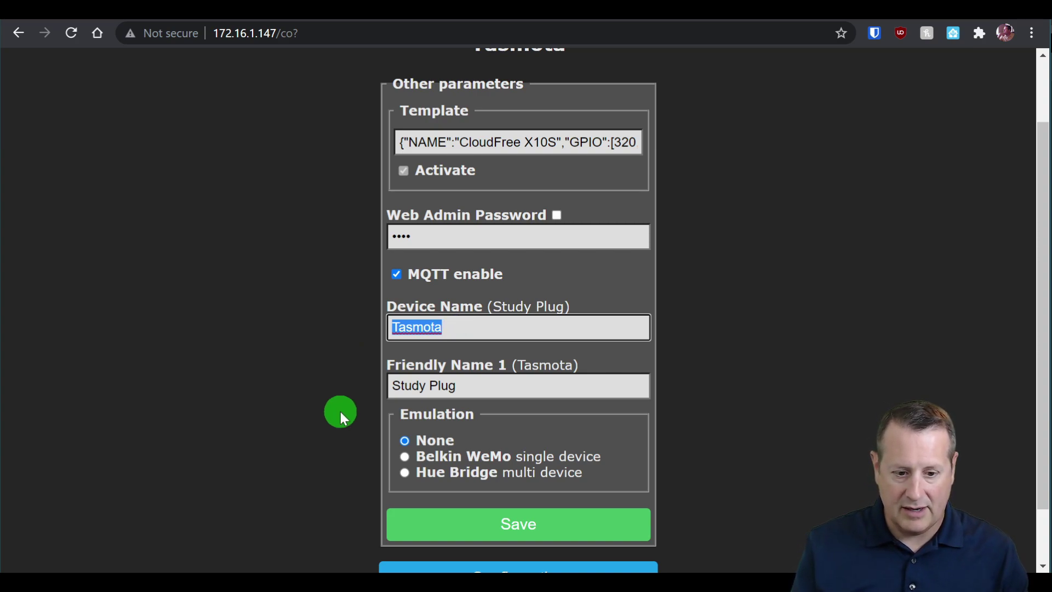
type("studyplug")
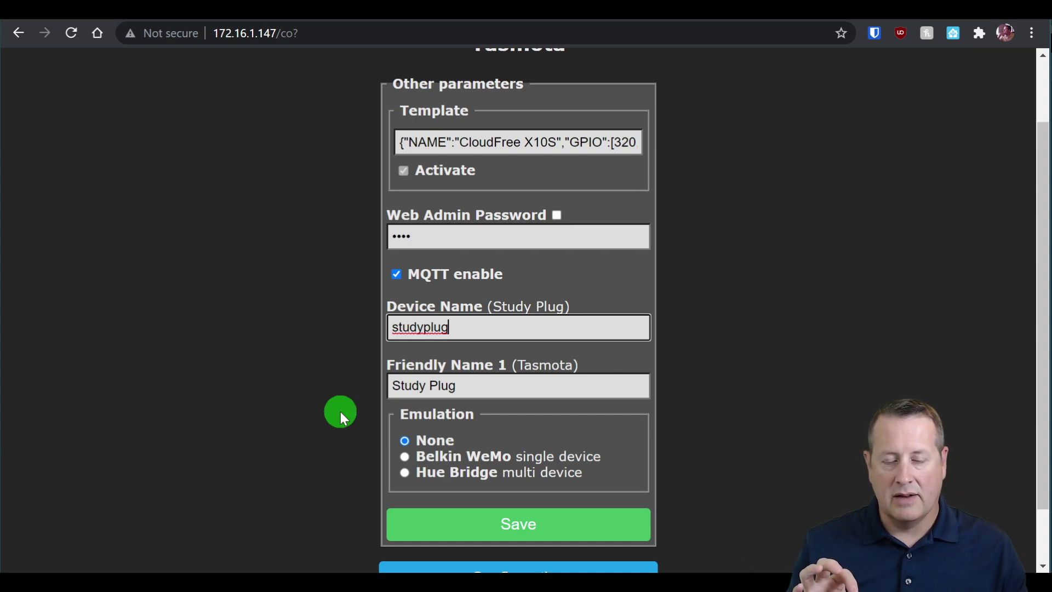
left_click(535, 533)
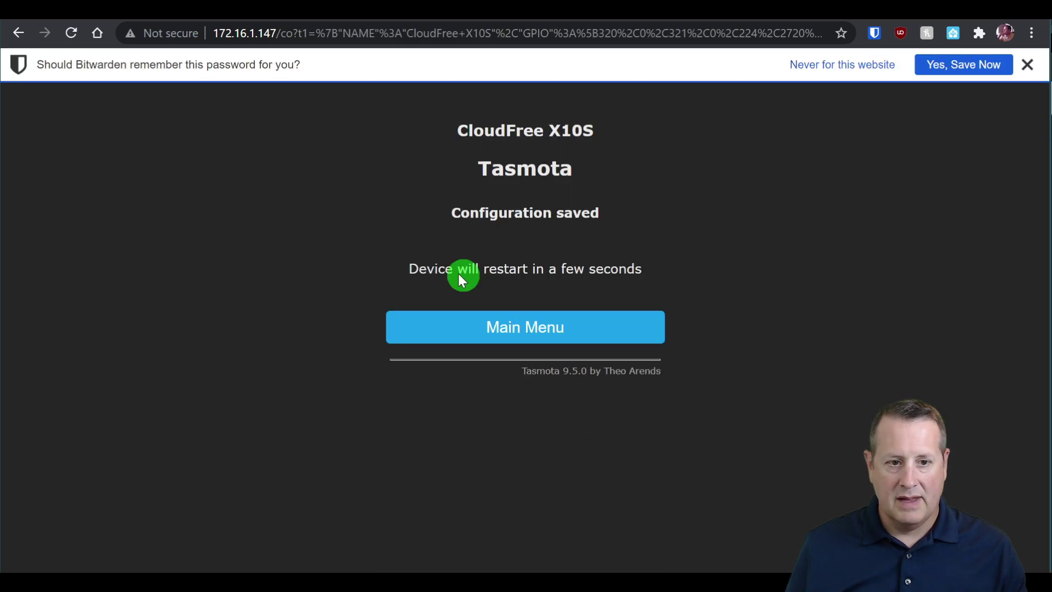
left_click(864, 73)
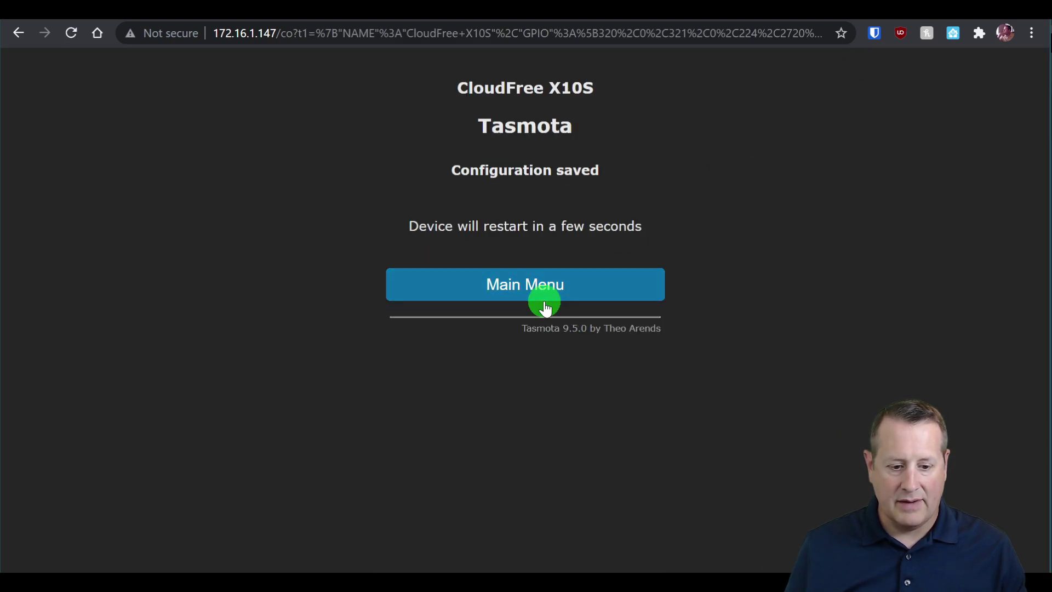
Show the E8DB84C96AA8 discovery config in MQTT Explorer, now naming the device studyplug.
left_click(545, 571)
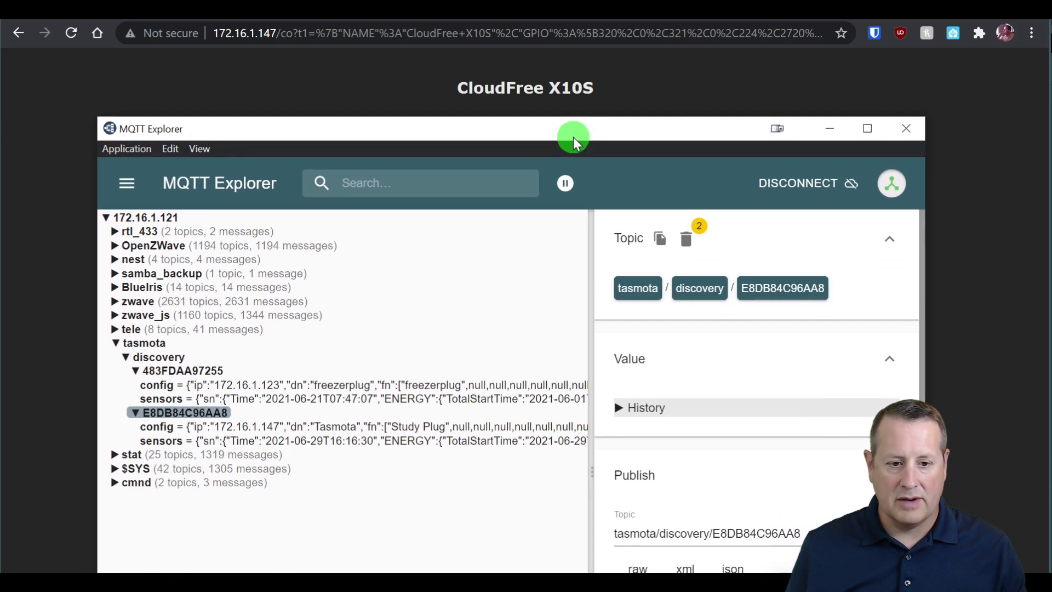
left_click_drag(574, 137, 574, 137)
left_click(353, 426)
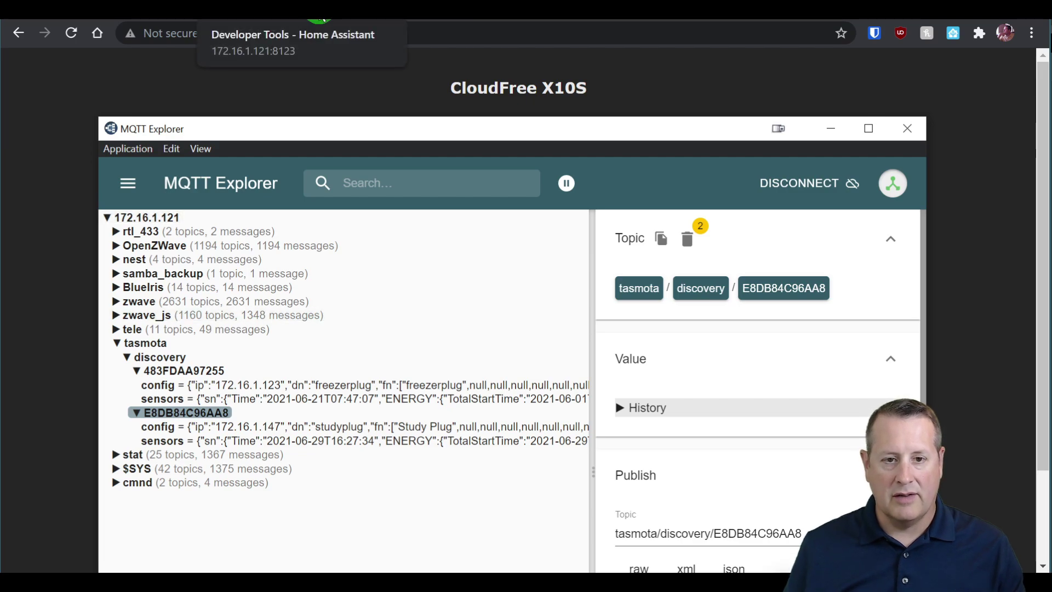
Filter Developer Tools entities by studyplug and browse the sensor.tasmota_energy rows.
left_click(319, 16)
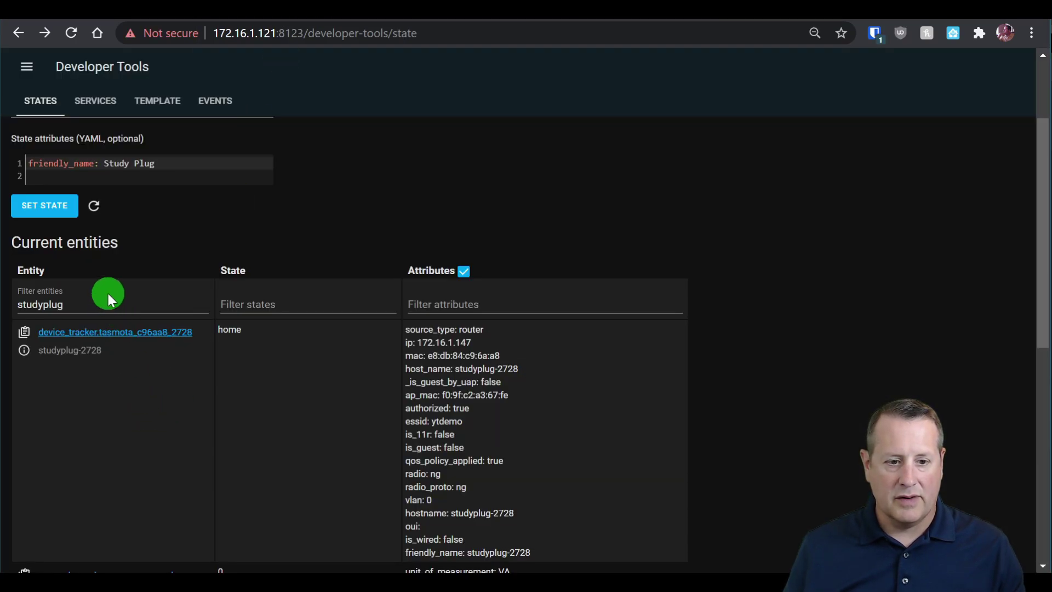
left_click_drag(96, 302, 16, 302)
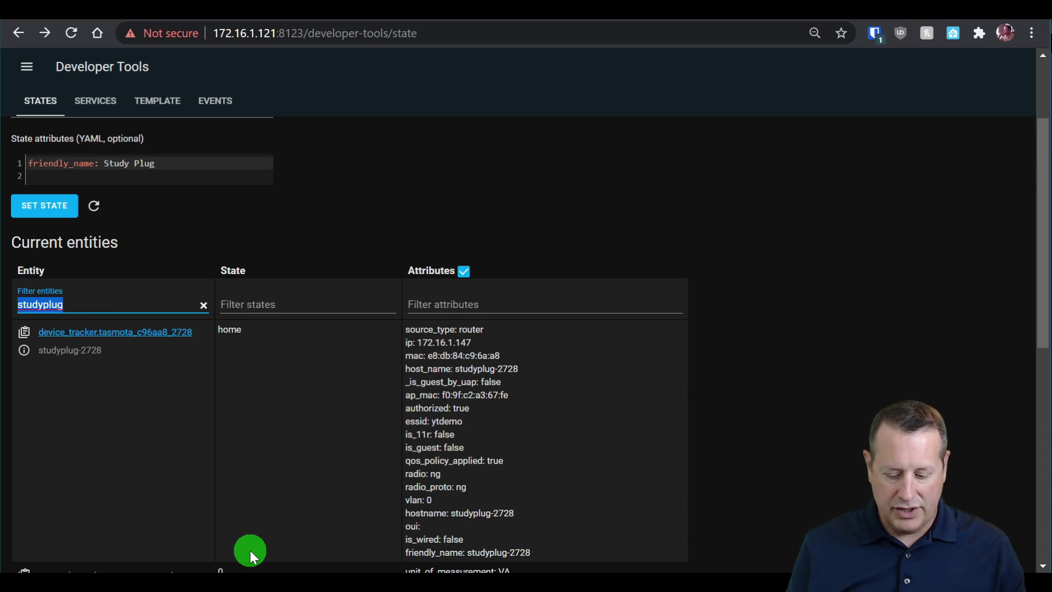
type("studyplu")
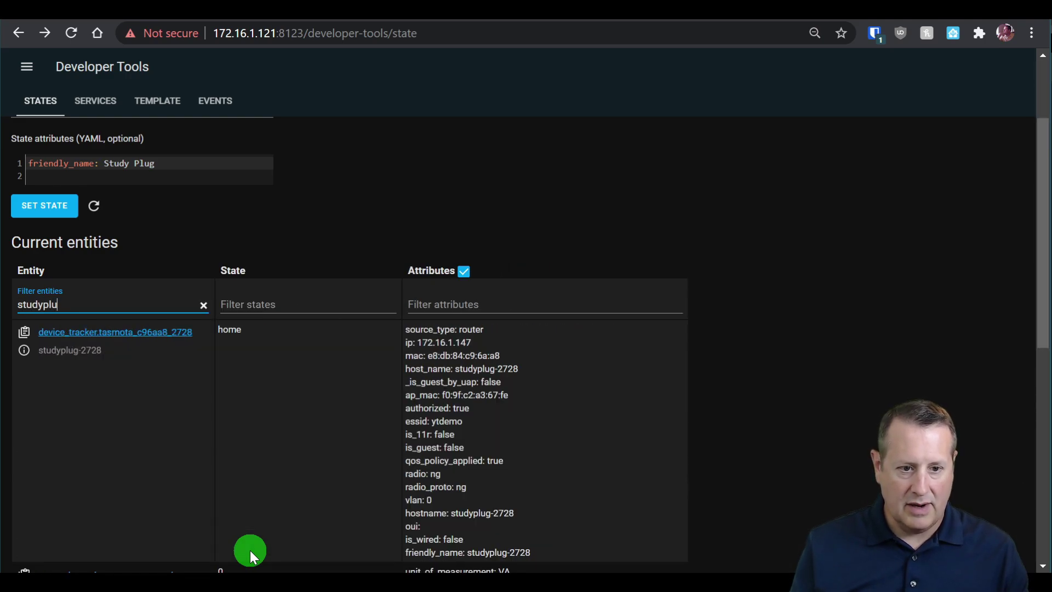
type("g")
scroll(317, 428, "down", 4)
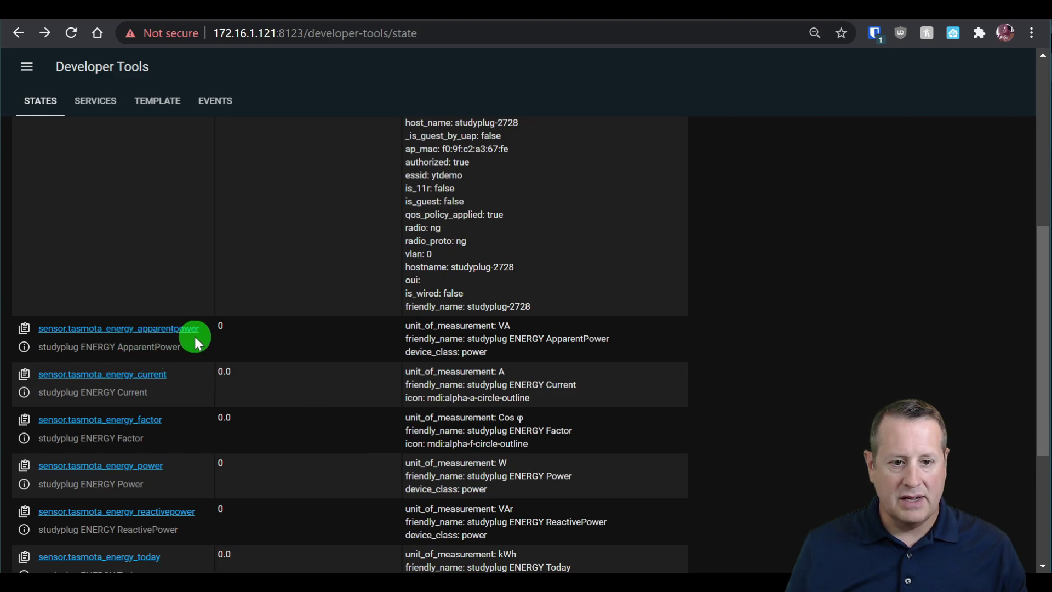
key("ctrl+plus")
key("ctrl+plus")
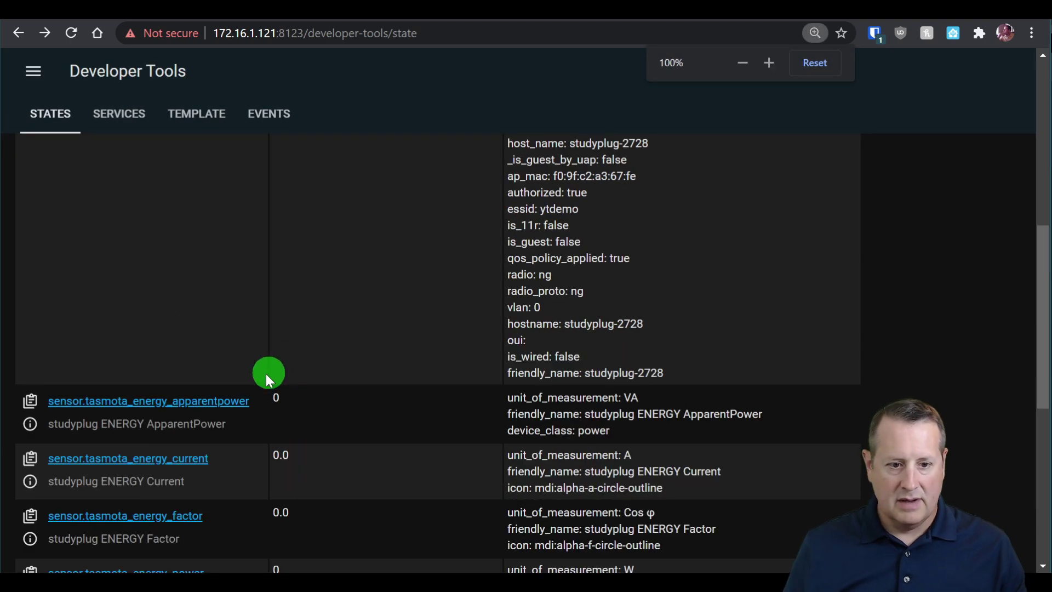
scroll(265, 373, "down", 3)
scroll(232, 347, "down", 1)
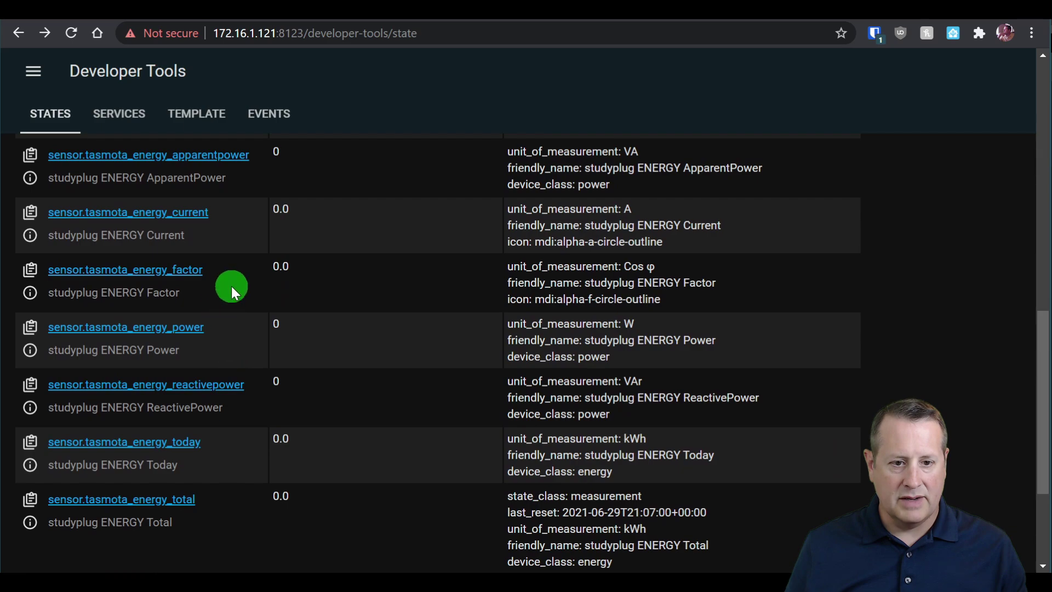
scroll(222, 331, "down", 3)
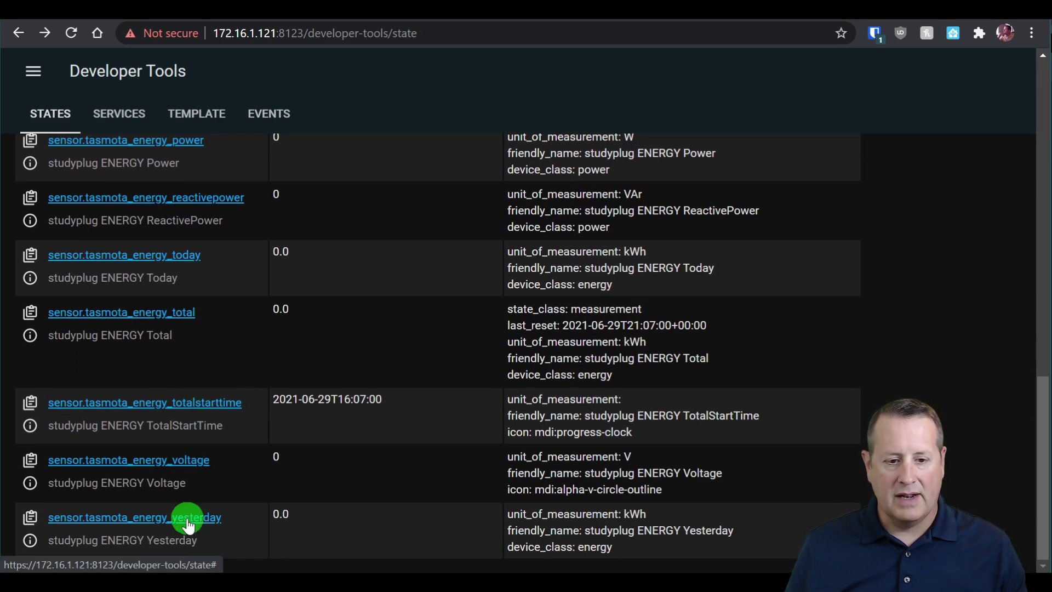
scroll(187, 523, "up", 12)
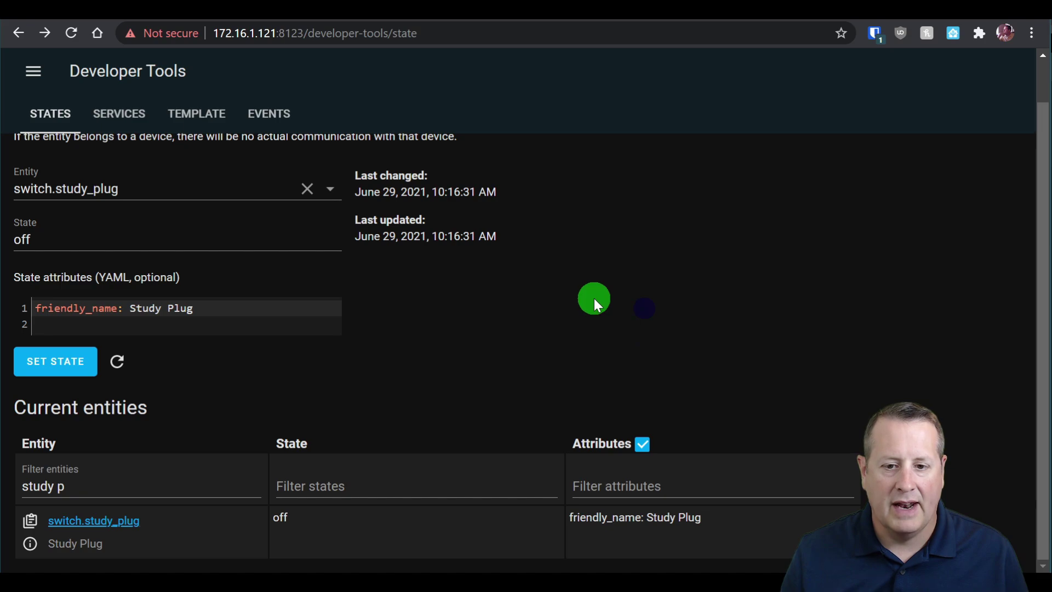
Correct the entity filter text to studyplug.
left_click(133, 482)
key("BackSpace")
key("BackSpace")
type("pkug")
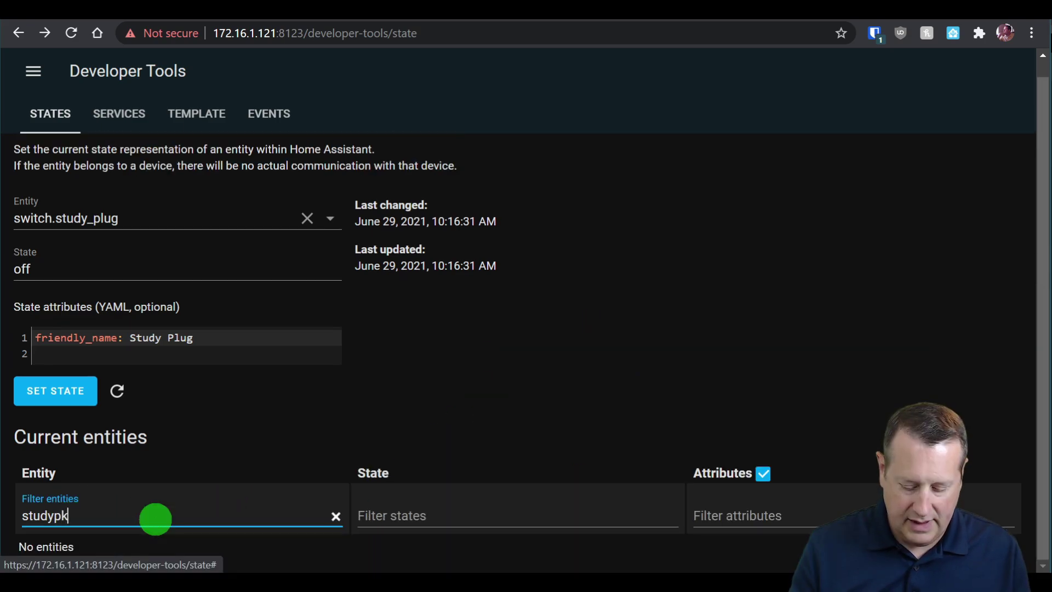
key("BackSpace")
key("BackSpace")
key("BackSpace")
key("BackSpace")
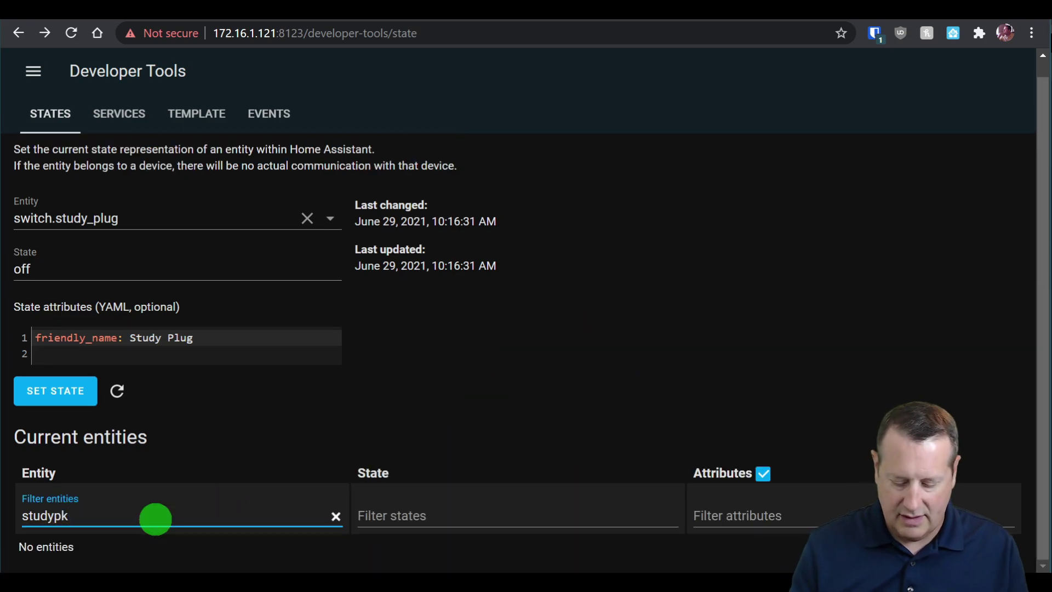
type("lug")
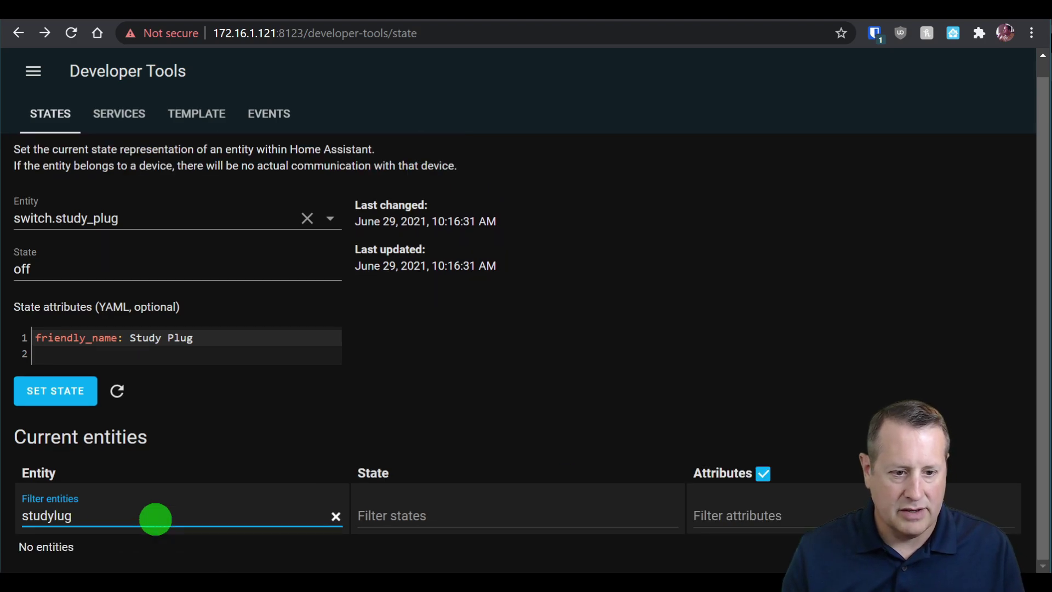
key("BackSpace")
key("BackSpace")
key("BackSpace")
type("pu")
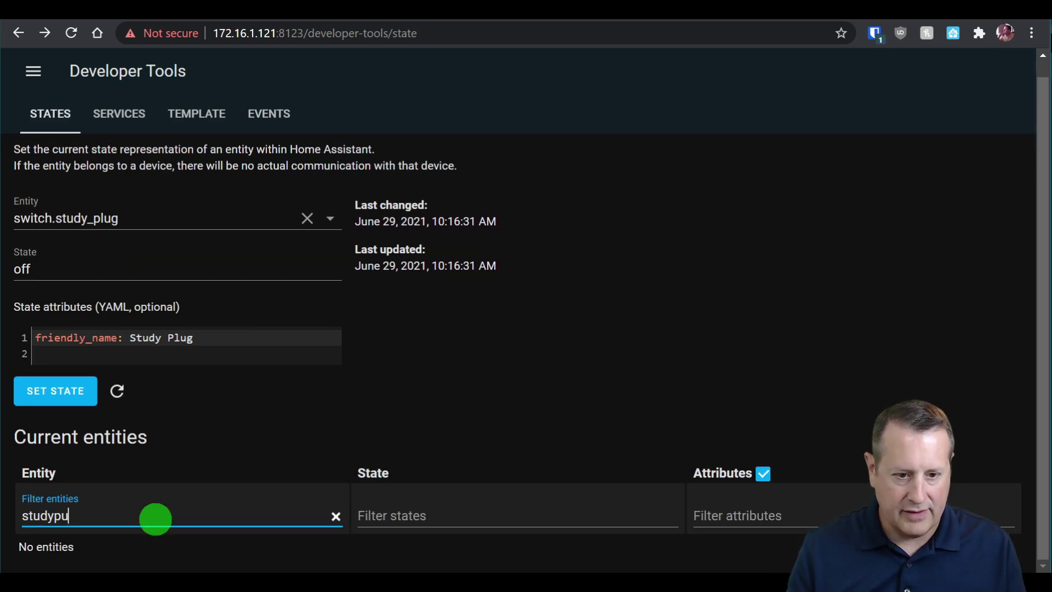
key("BackSpace")
type("lug")
Review the studyplug power, current, voltage and total energy sensors, all reading zero.
scroll(454, 421, "down", 8)
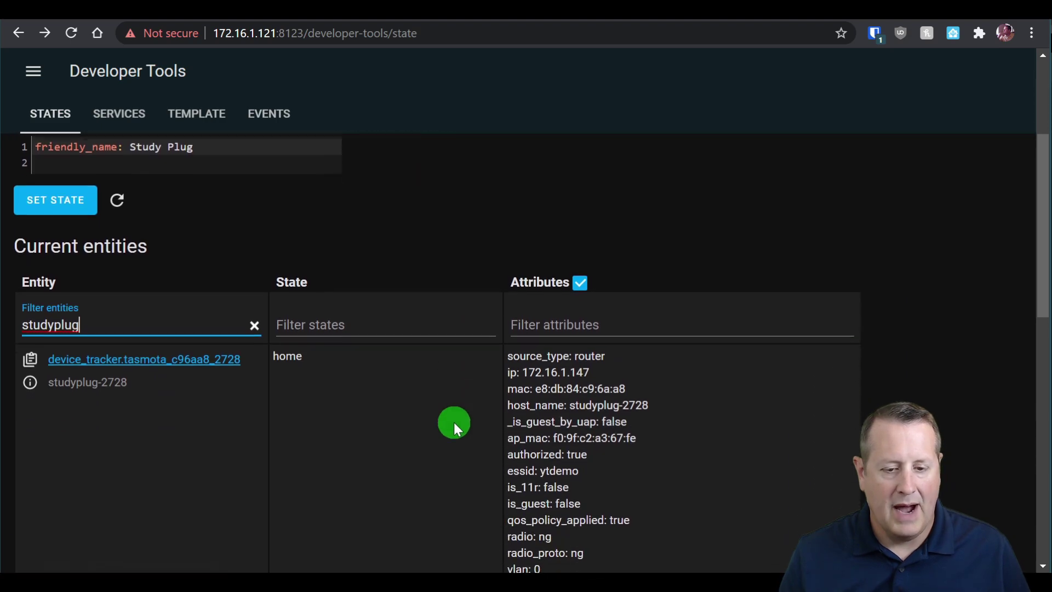
scroll(428, 402, "down", 8)
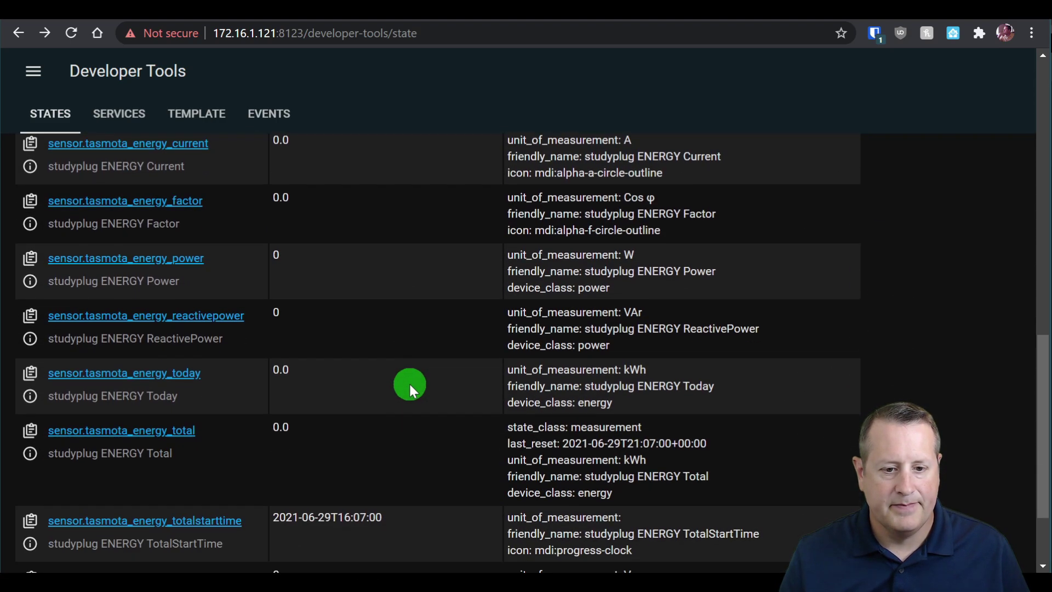
scroll(435, 450, "up", 3)
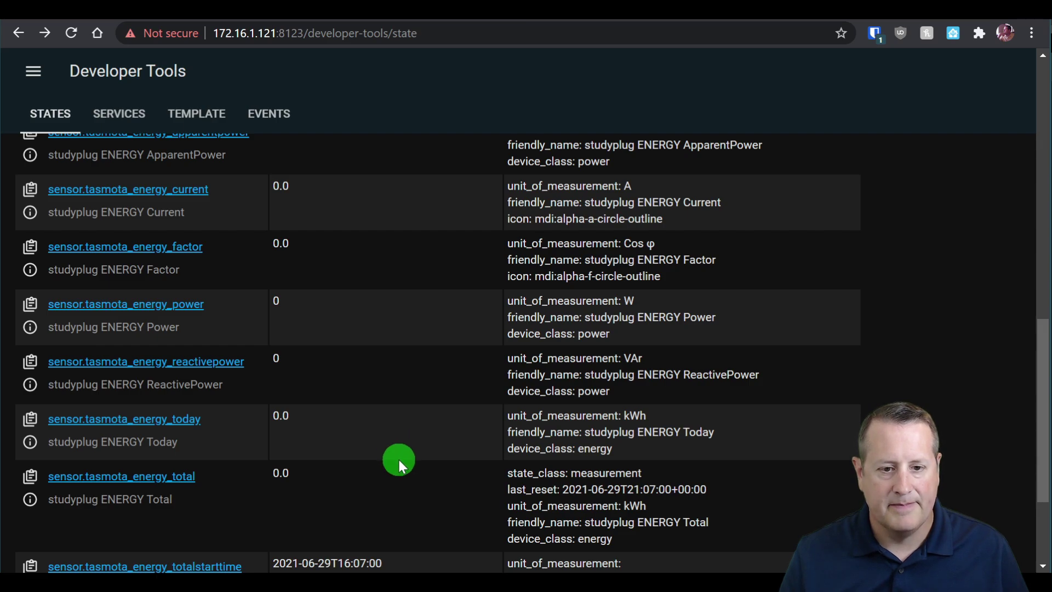
scroll(313, 209, "up", 2)
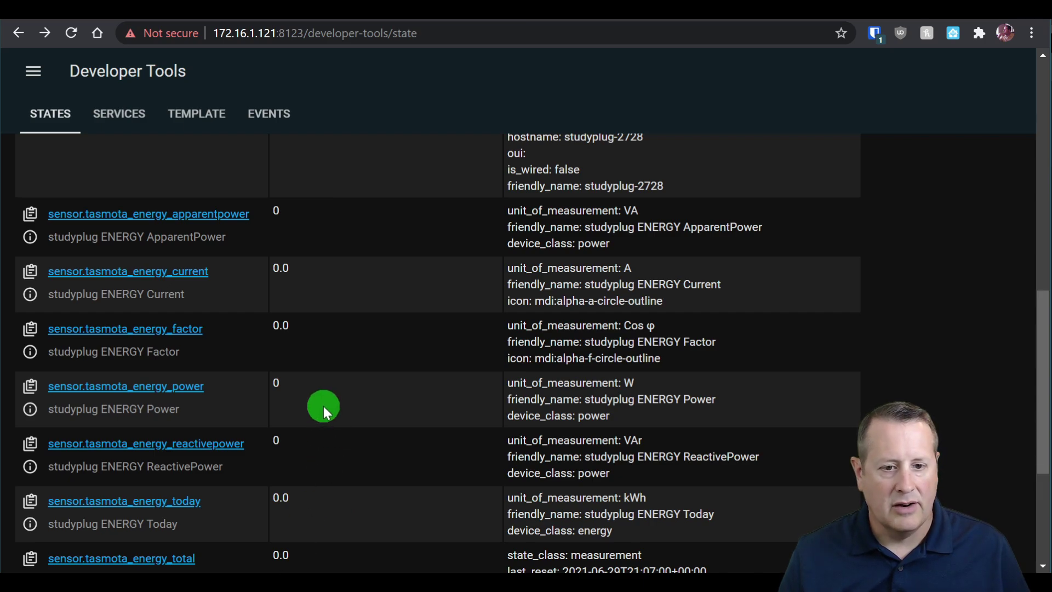
scroll(337, 364, "down", 5)
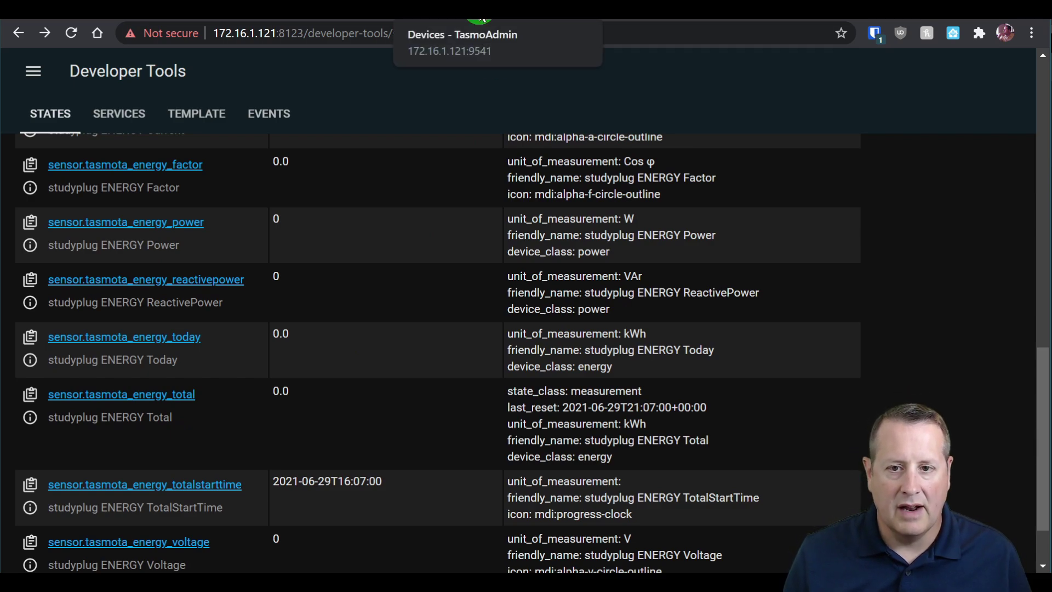
left_click(438, 9)
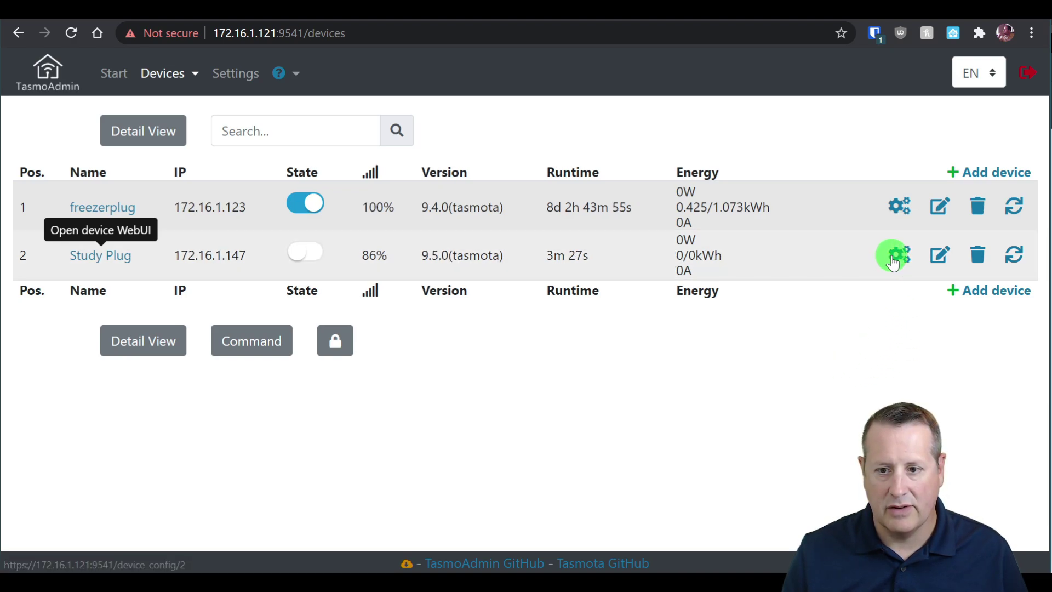
Change Study Plug's MQTT TelePeriod from 300 to 30 seconds in TasmoAdmin and save.
left_click(898, 254)
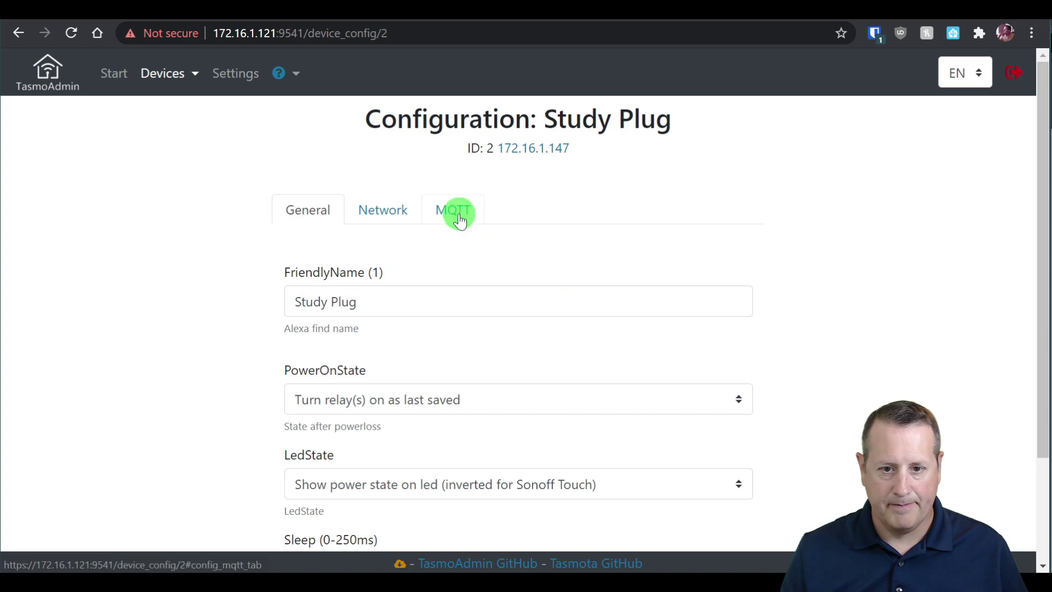
left_click(457, 212)
scroll(822, 350, "down", 10)
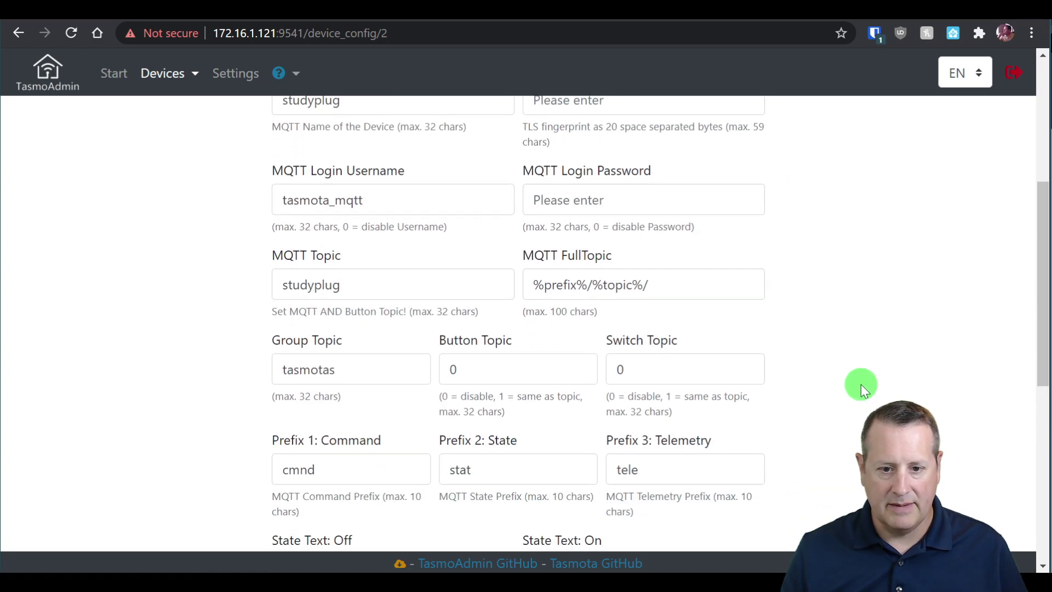
scroll(859, 372, "down", 3)
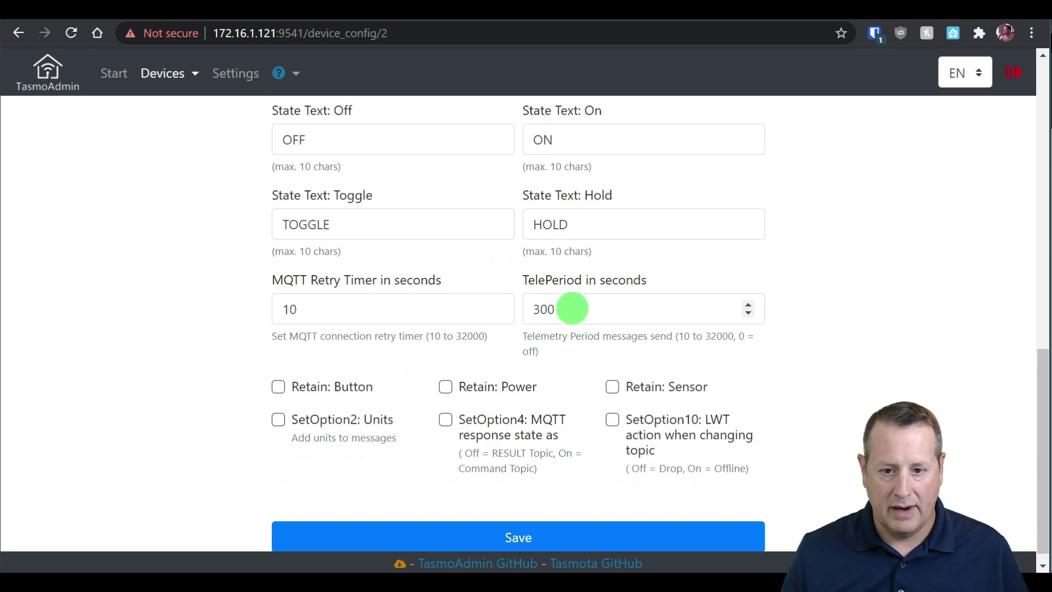
left_click_drag(570, 309, 526, 308)
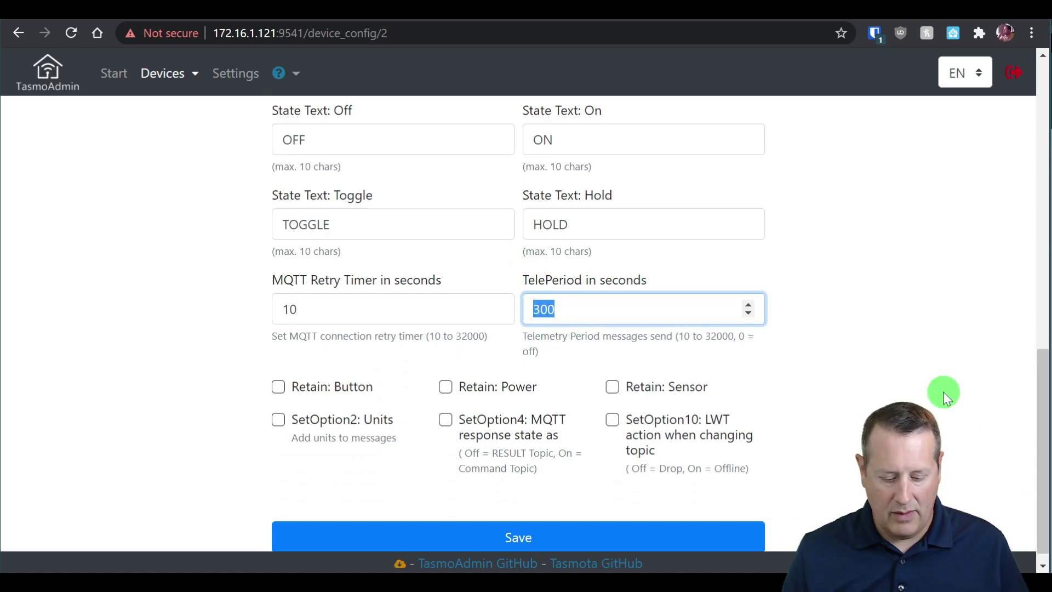
type("3")
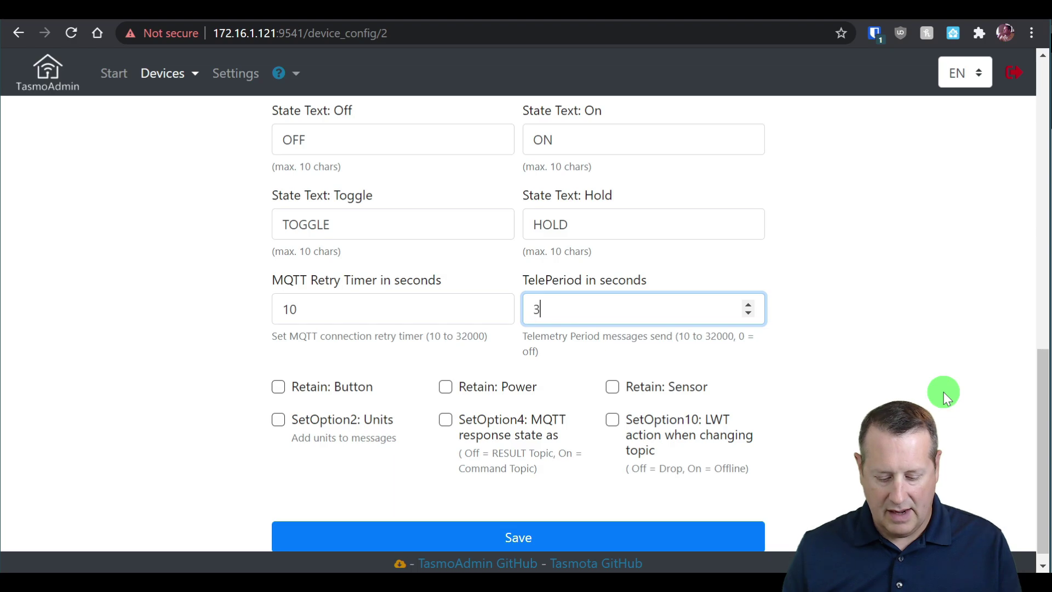
type("0")
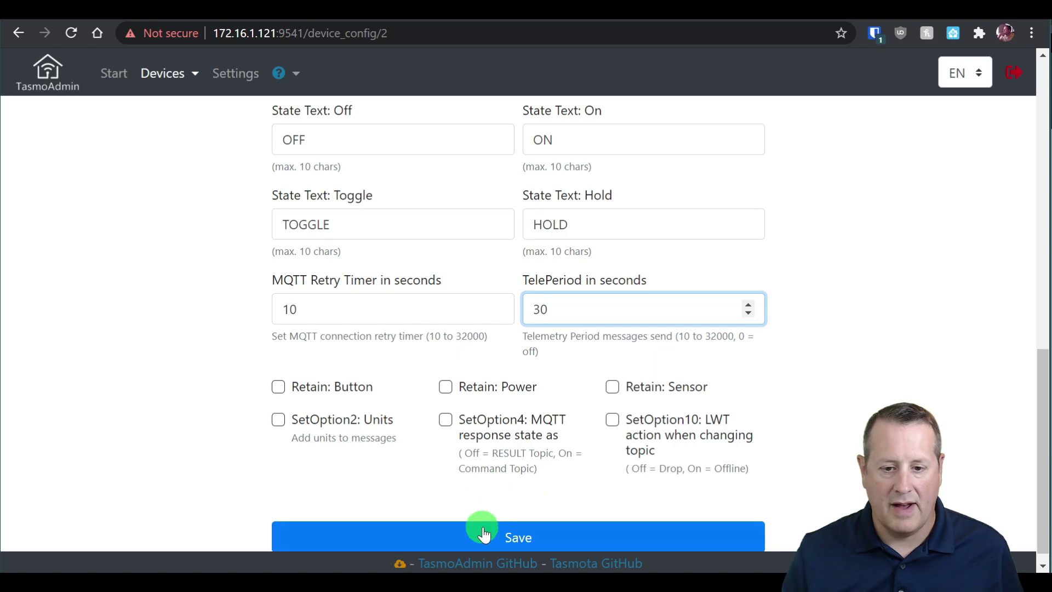
left_click(504, 535)
key("alt+Tab")
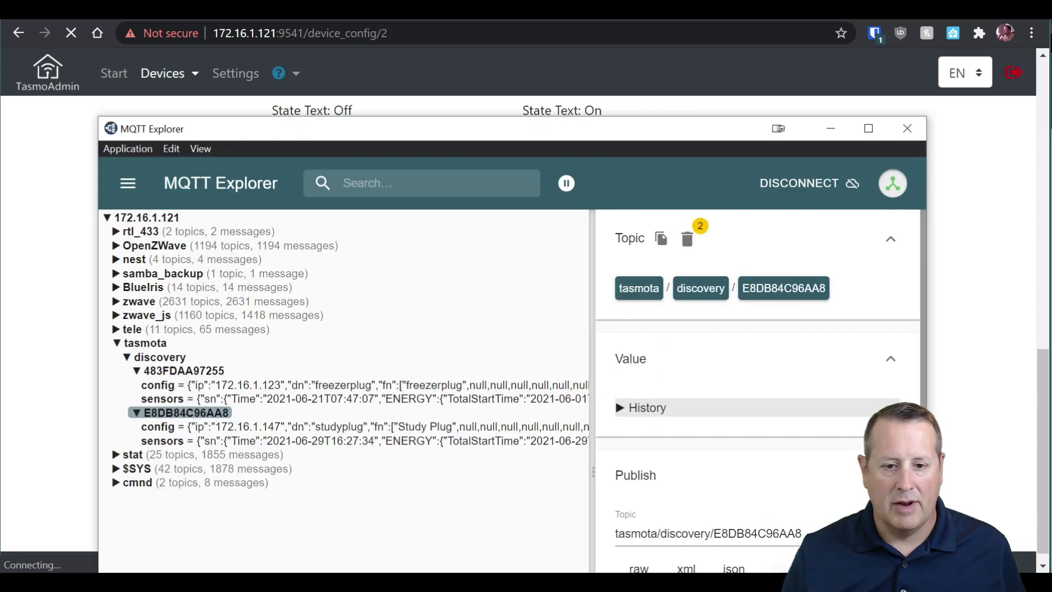
Inspect tele/studyplug SENSOR messages, confirming 30-second telemetry with all energy values at zero.
left_click(167, 439)
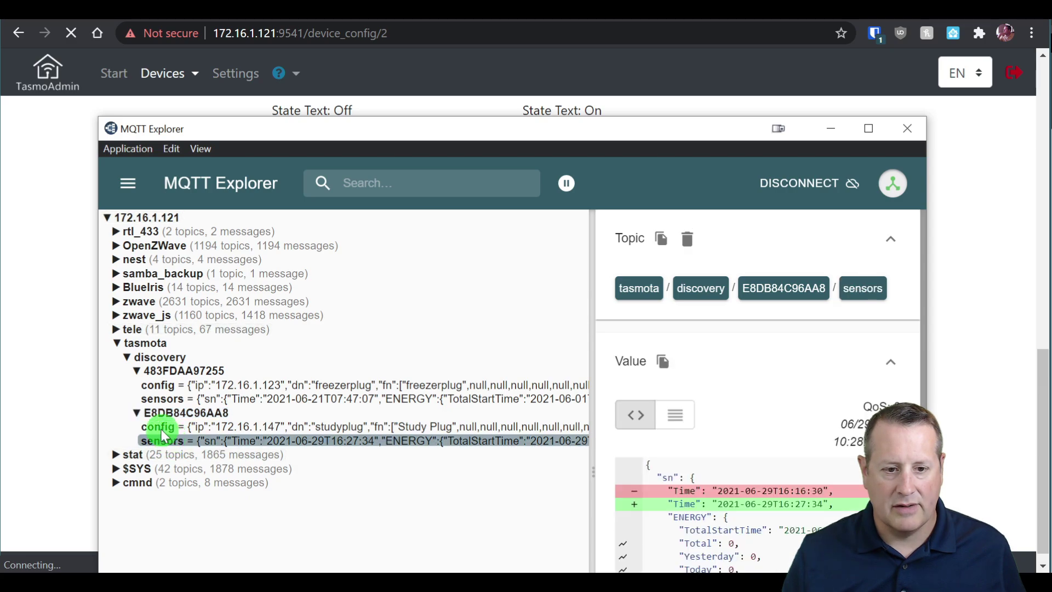
left_click(124, 332)
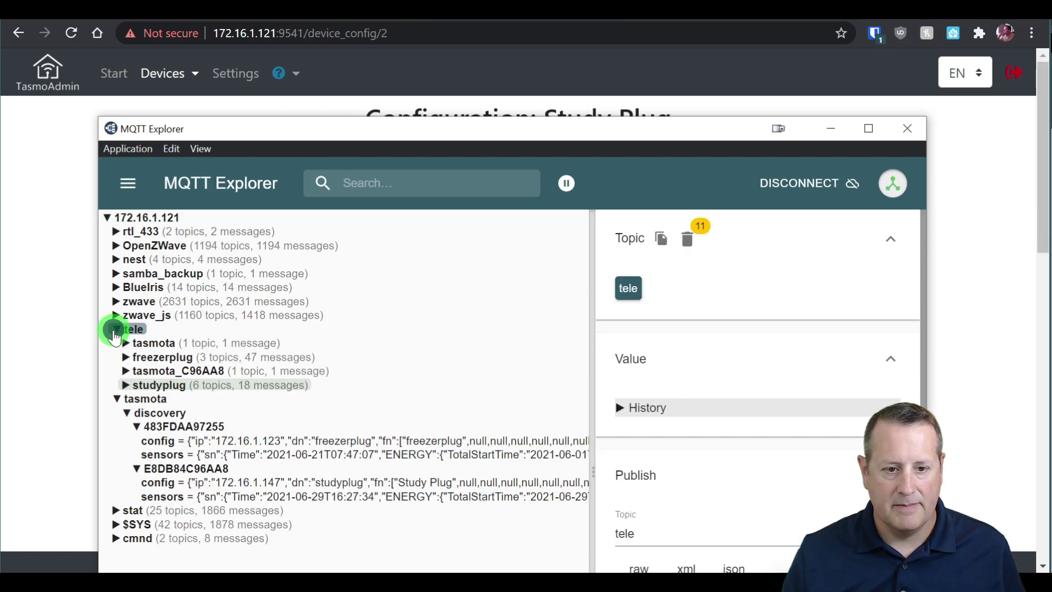
left_click(161, 387)
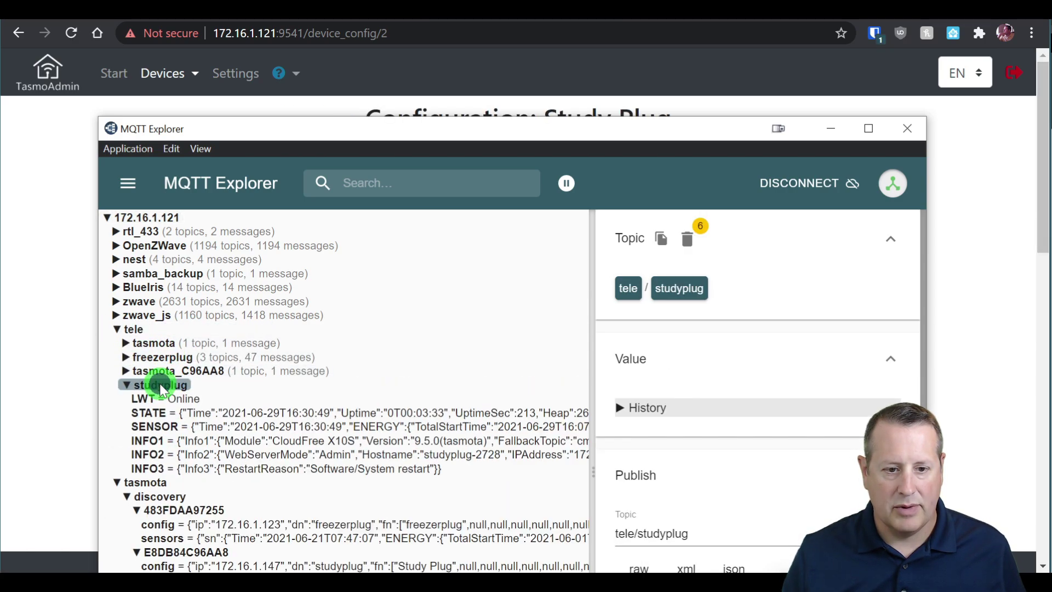
left_click(324, 431)
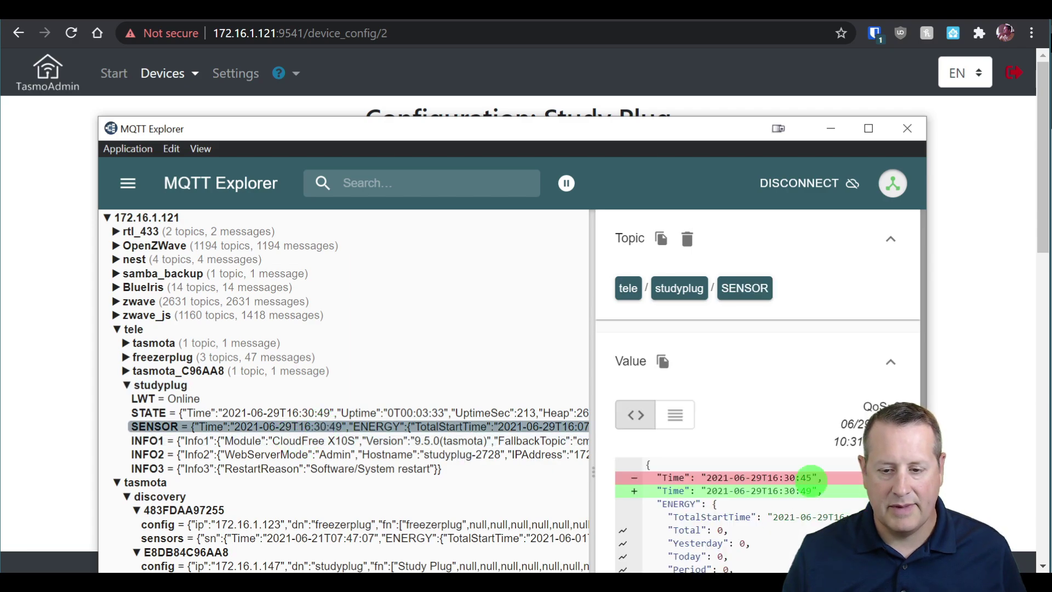
scroll(696, 531, "down", 1)
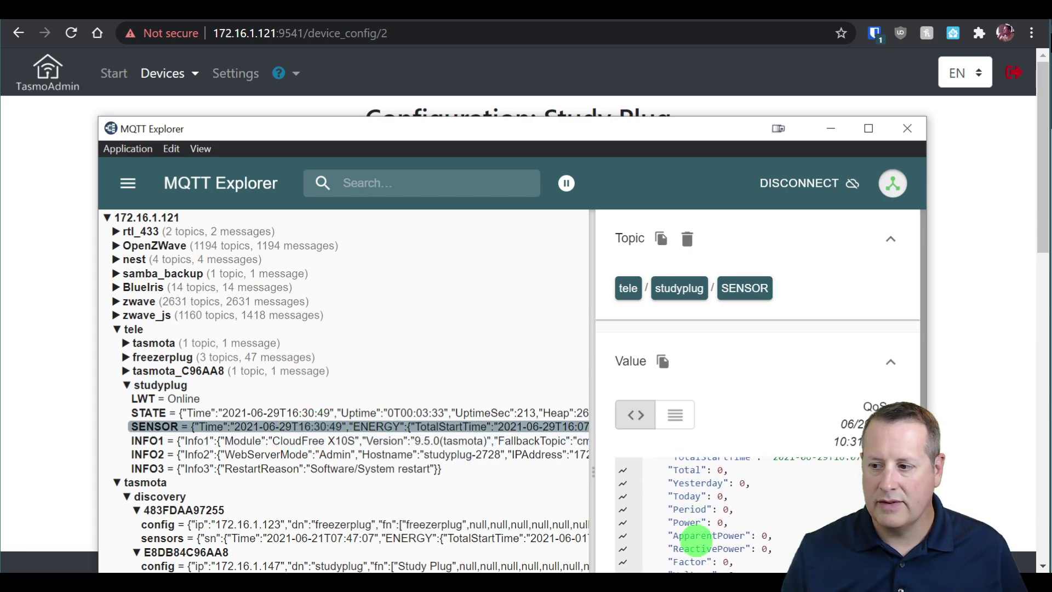
left_click_drag(581, 136, 492, 73)
scroll(649, 503, "down", 2)
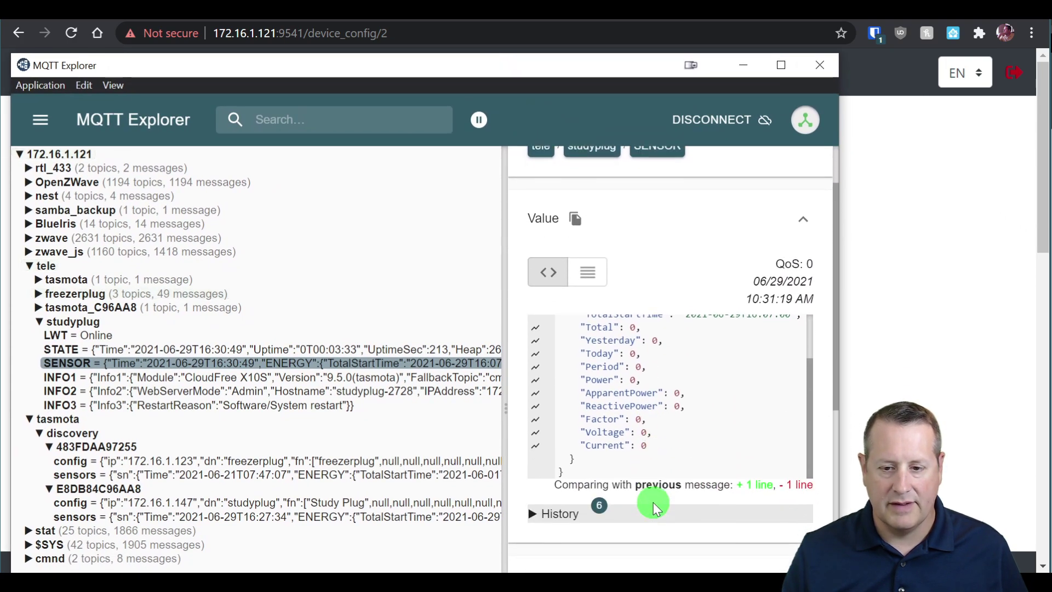
scroll(654, 509, "up", 3)
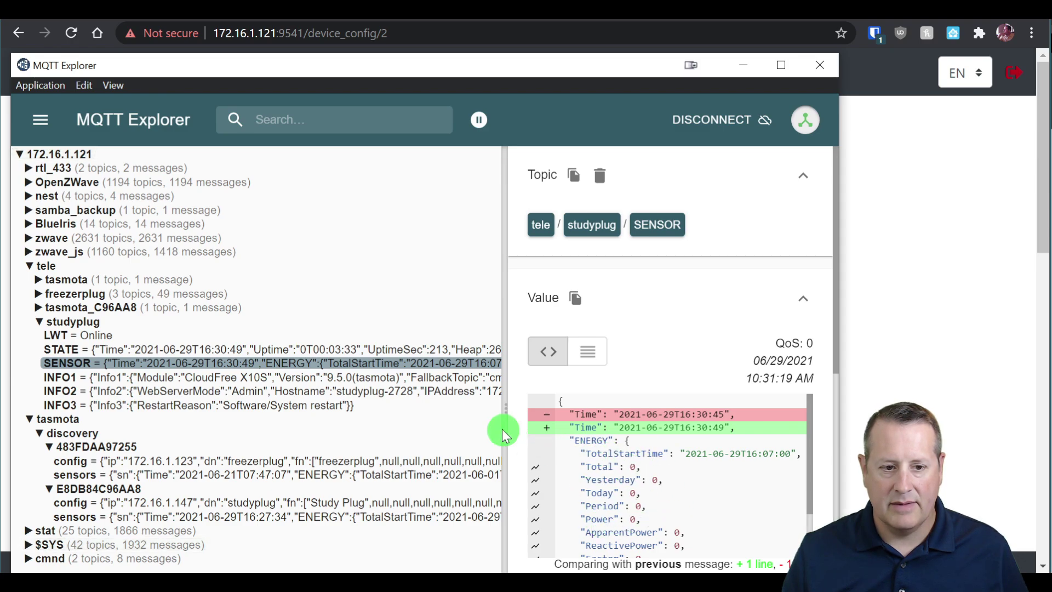
scroll(635, 465, "down", 1)
scroll(652, 481, "up", 1)
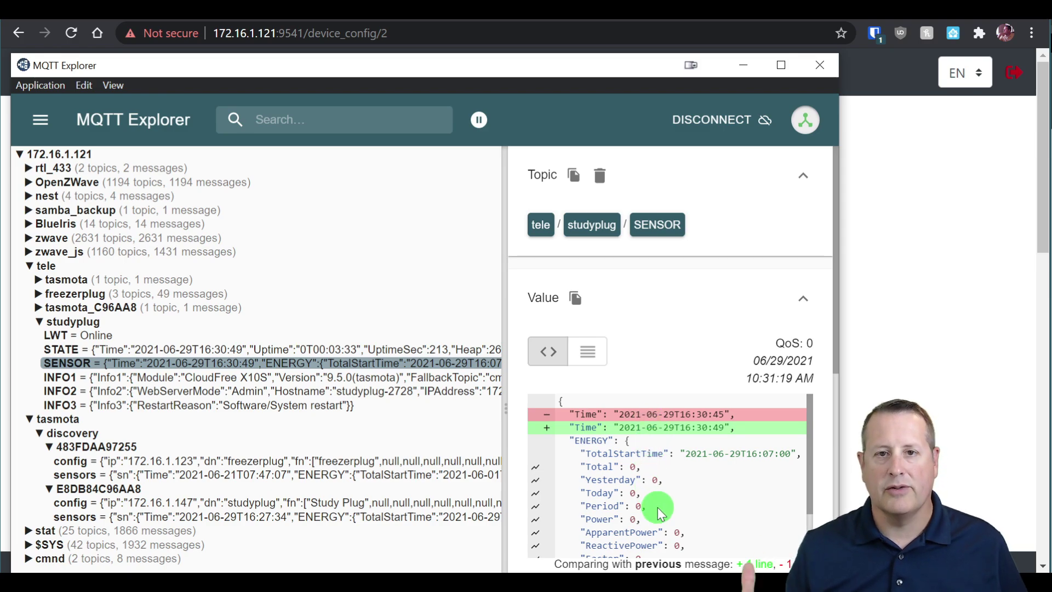
scroll(660, 505, "down", 1)
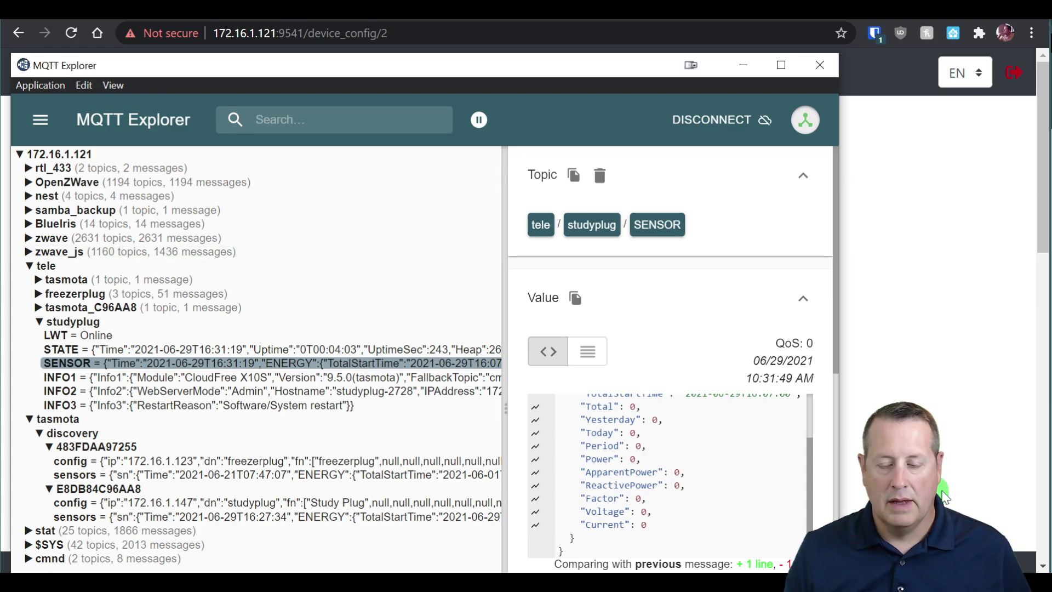
Check TasmoAdmin's 'Config saved' notice for TelePeriod 30, then recheck the SENSOR messages.
left_click(968, 498)
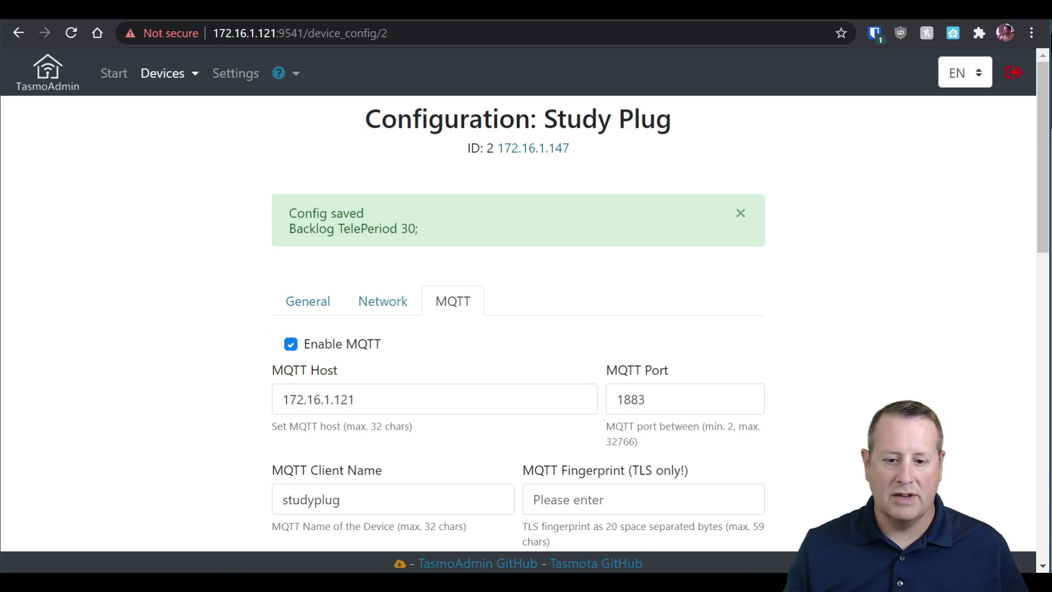
key("alt+Tab")
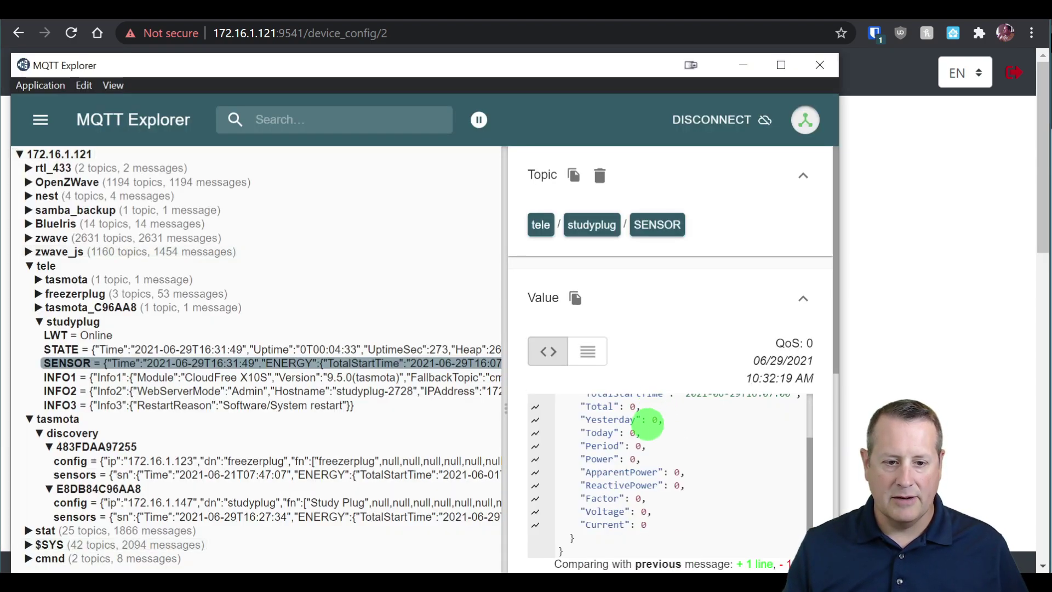
scroll(636, 488, "down", 2)
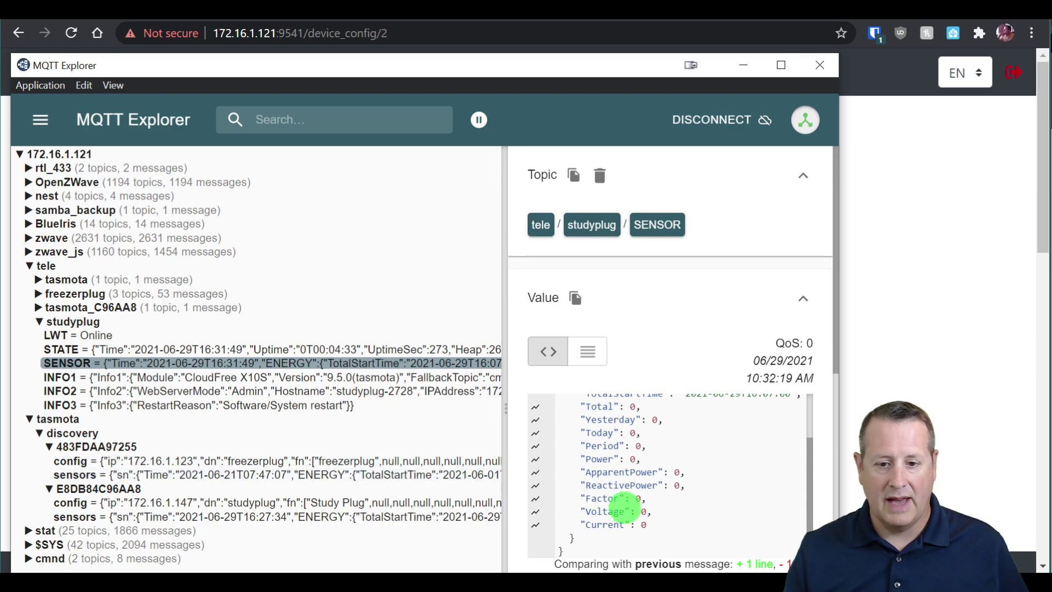
scroll(623, 504, "up", 2)
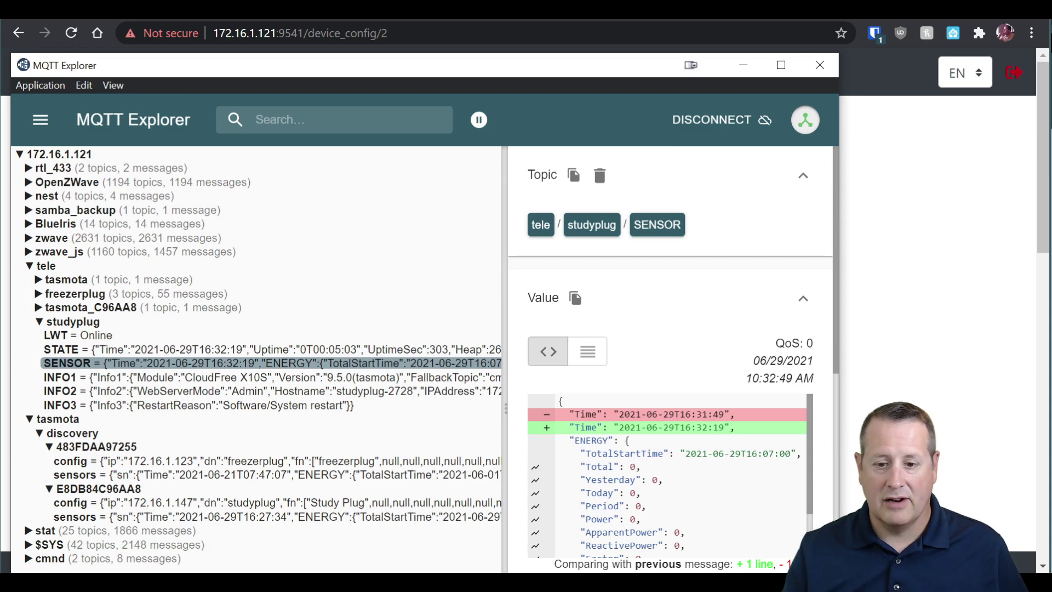
key("alt+Tab")
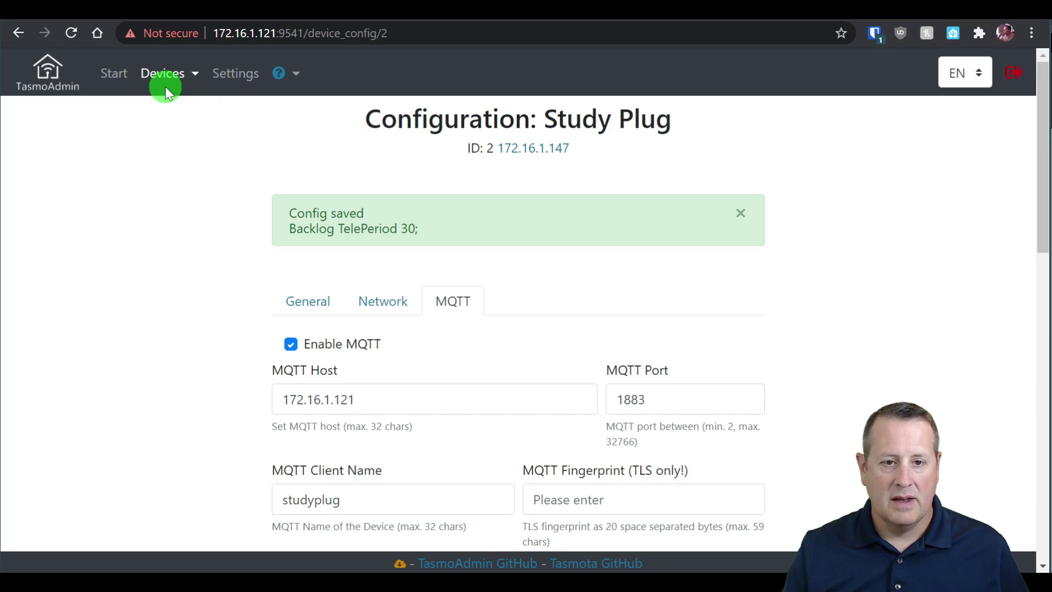
Turn Study Plug on from the TasmoAdmin device list, now drawing 4W and 0.052A.
left_click(176, 75)
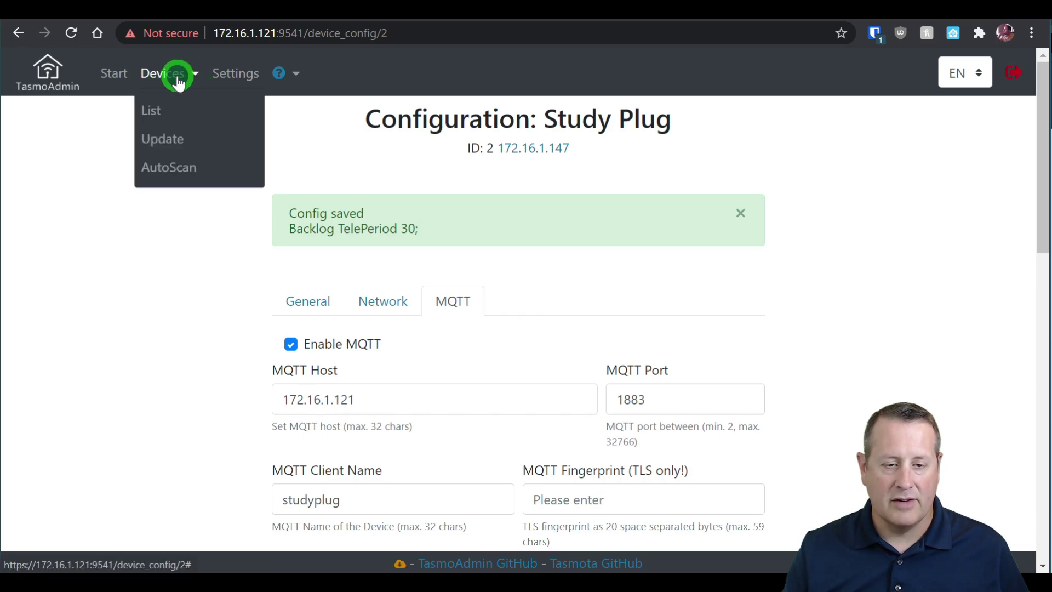
left_click(164, 115)
left_click(303, 250)
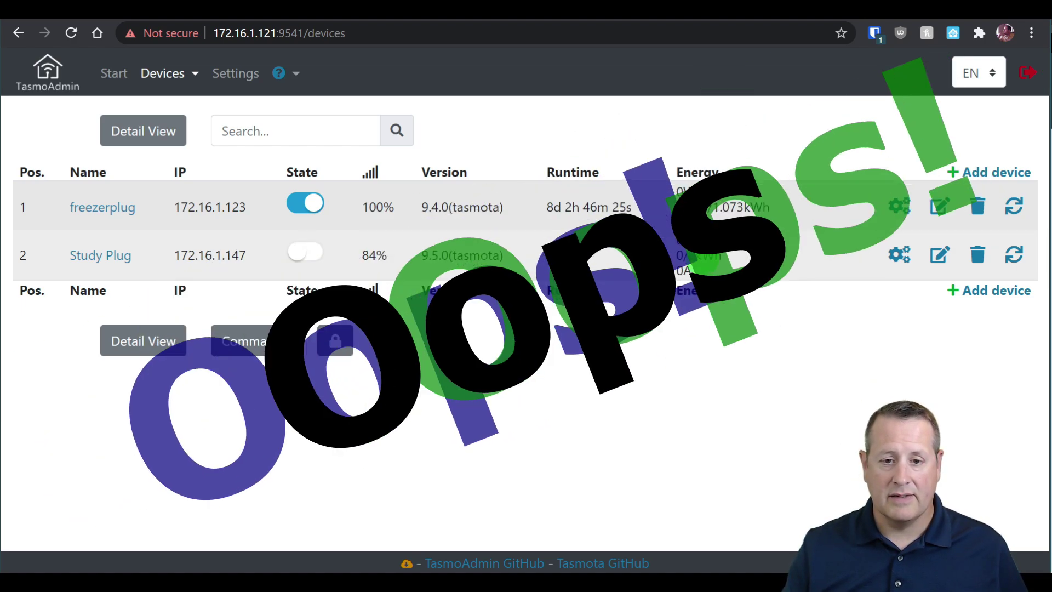
left_click(590, 432)
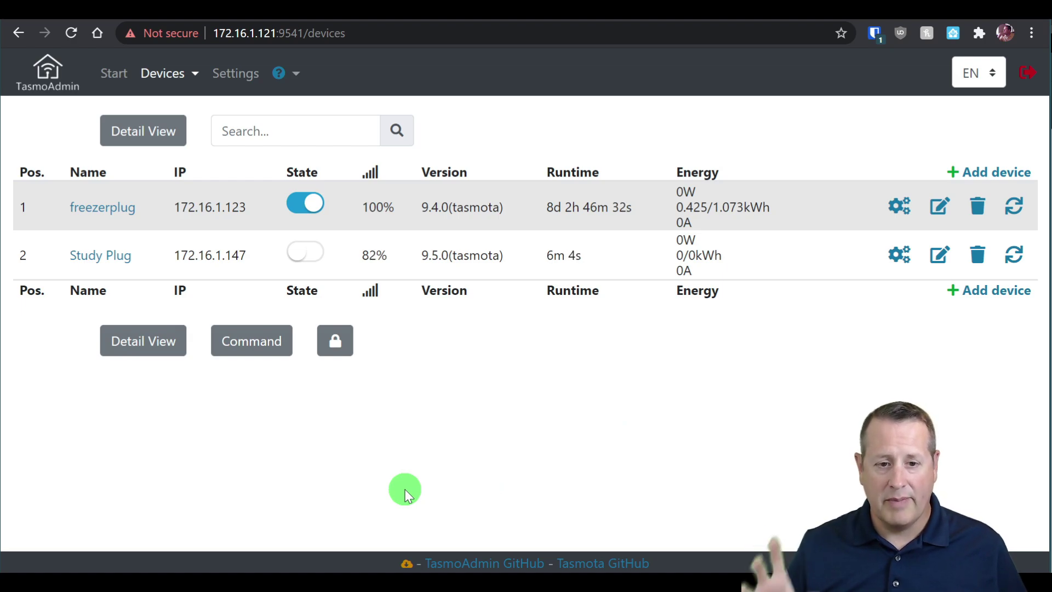
left_click(307, 254)
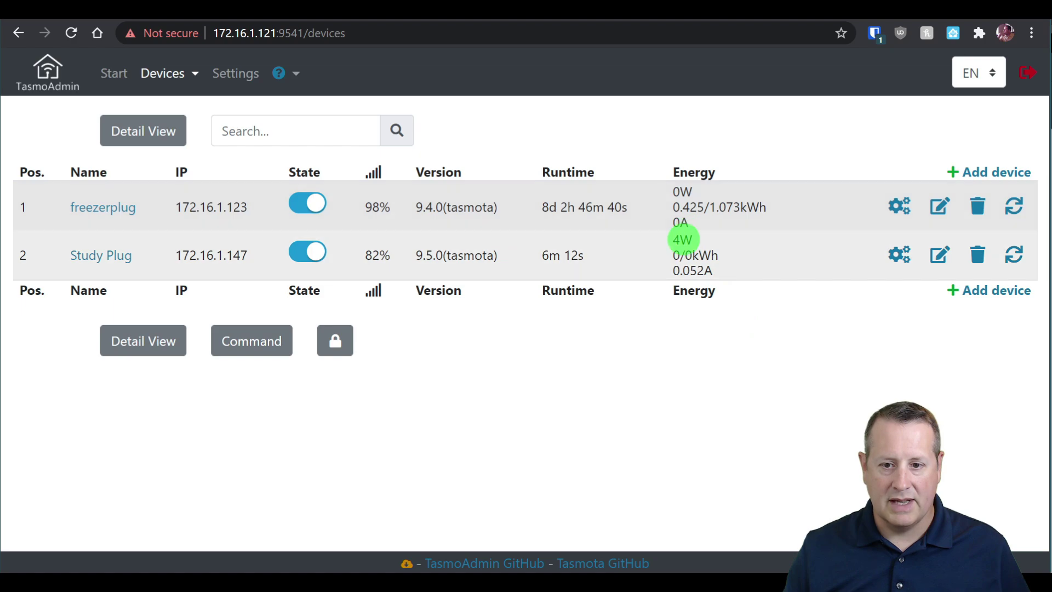
Verify the studyplug STATE and SENSOR messages report 13 W, 120 V and 0.169 A.
key("alt+Tab")
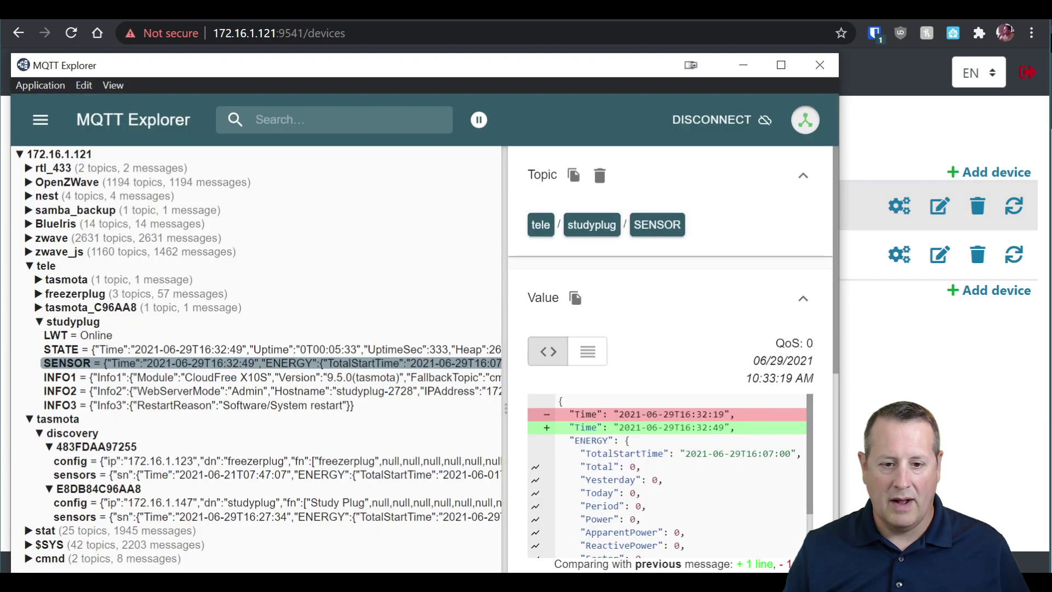
scroll(693, 526, "down", 2)
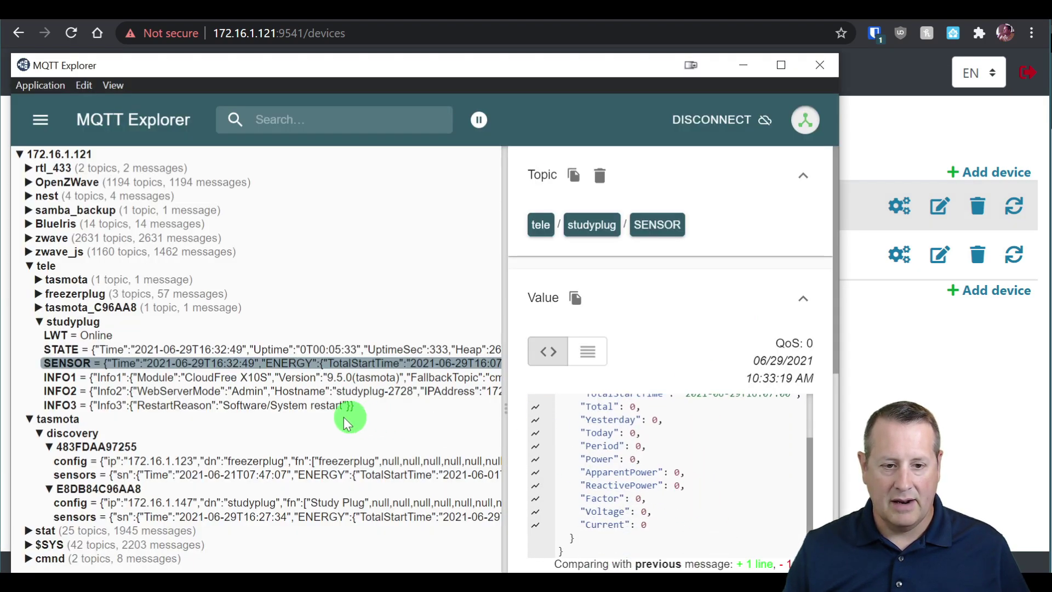
left_click(303, 349)
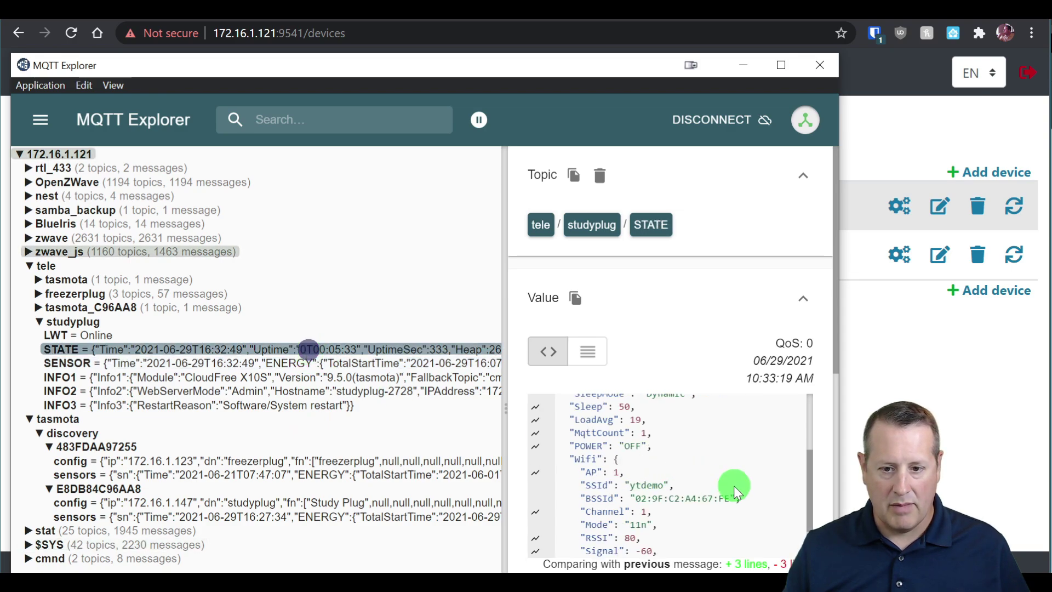
scroll(698, 506, "down", 3)
left_click(312, 364)
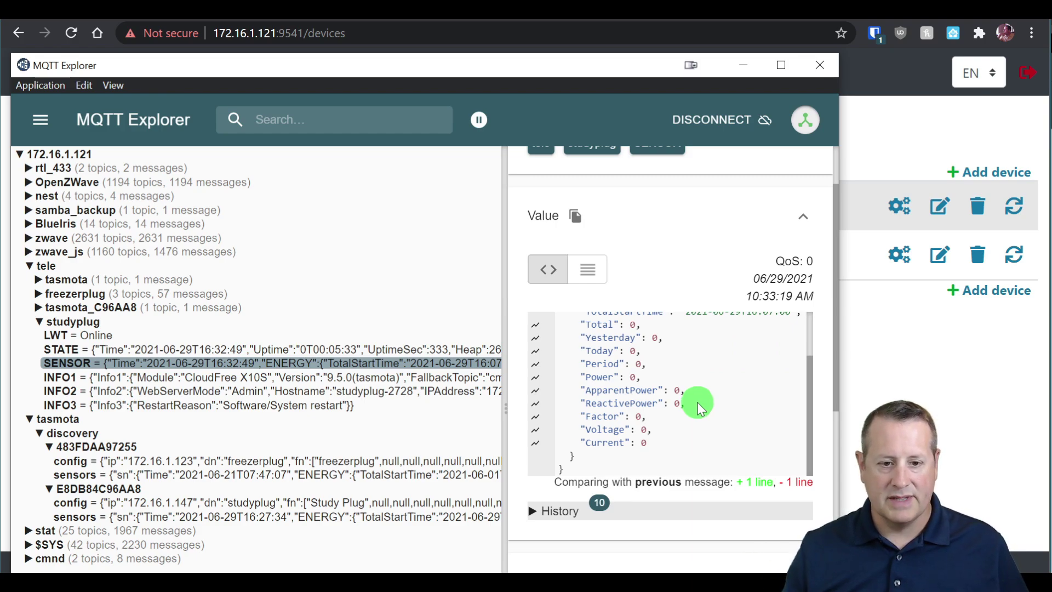
scroll(702, 409, "up", 2)
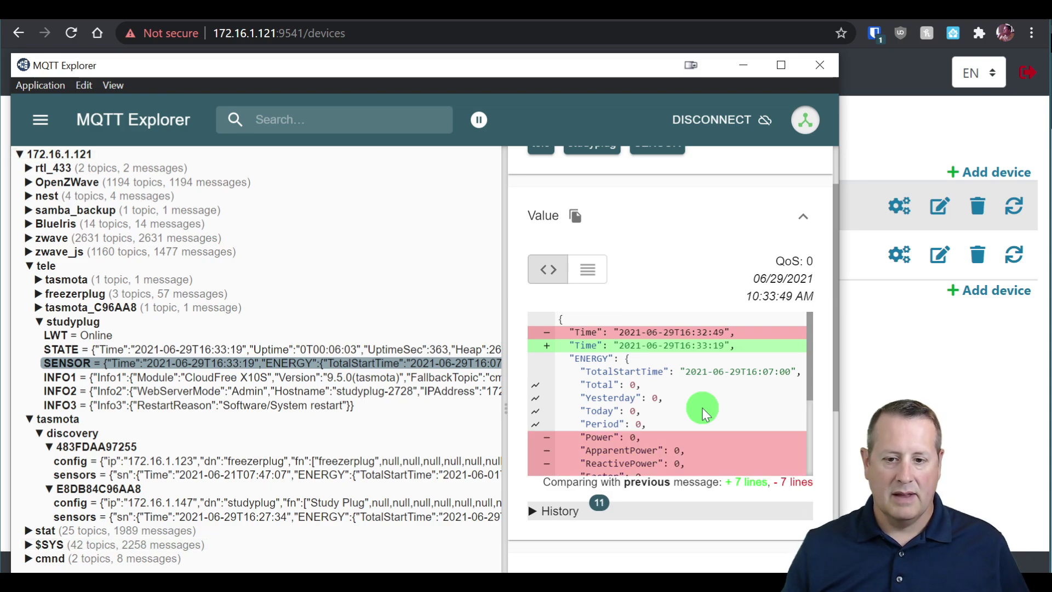
scroll(735, 411, "down", 2)
scroll(735, 409, "down", 1)
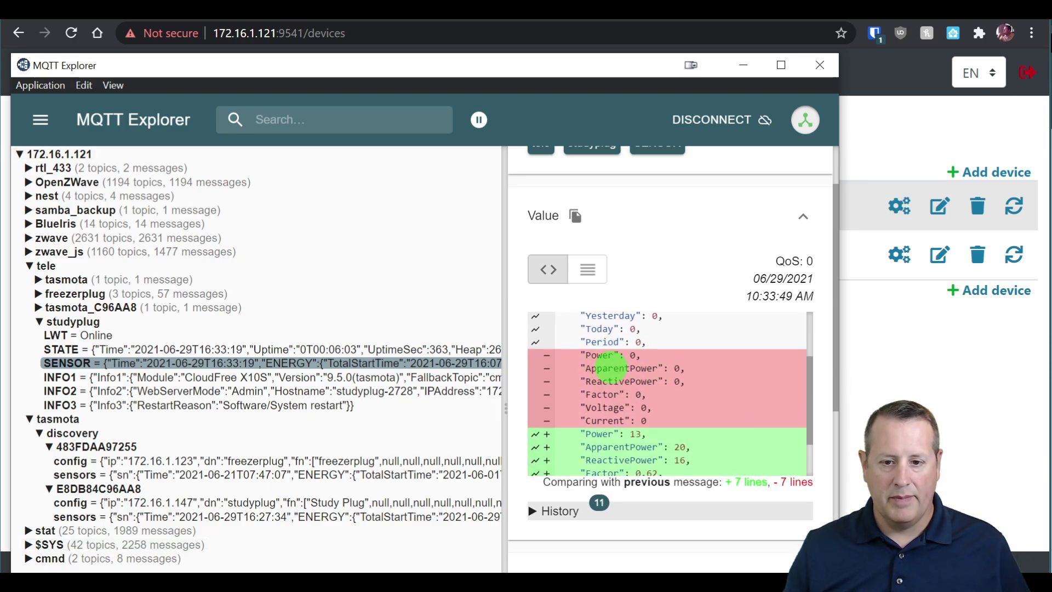
scroll(657, 362, "down", 2)
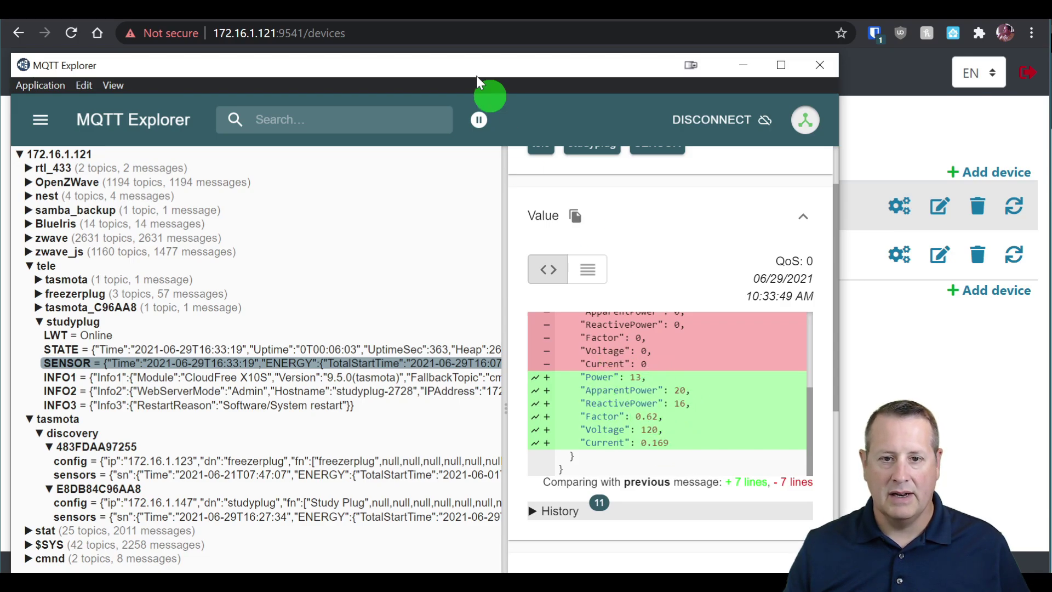
left_click(332, 29)
key("alt+Left")
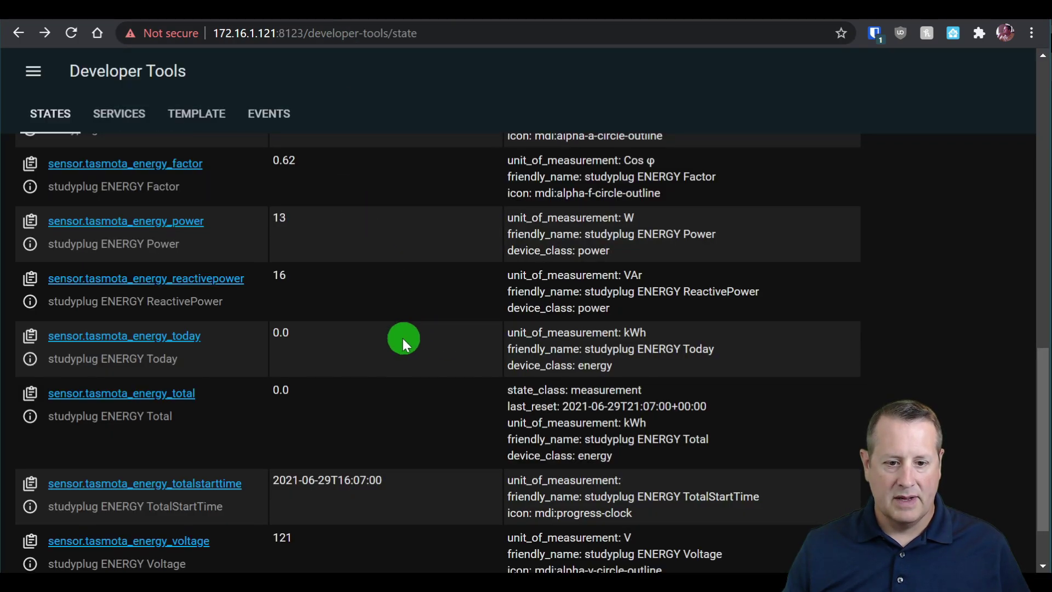
Review the studyplug energy sensors in the States list: 13 W power, 0.169 A current, 121 V.
scroll(395, 336, "down", 1)
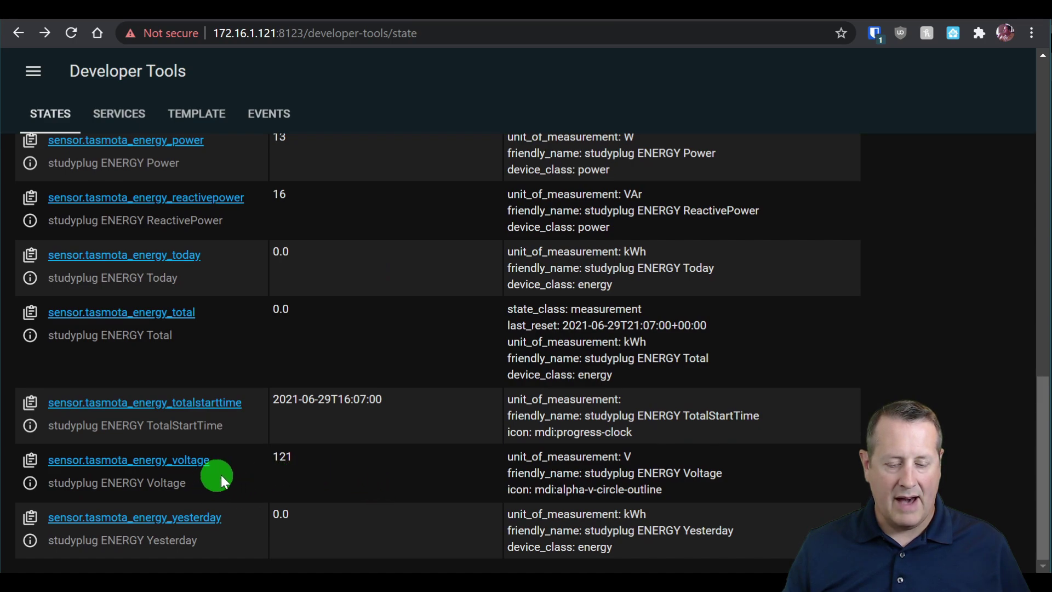
scroll(321, 477, "up", 3)
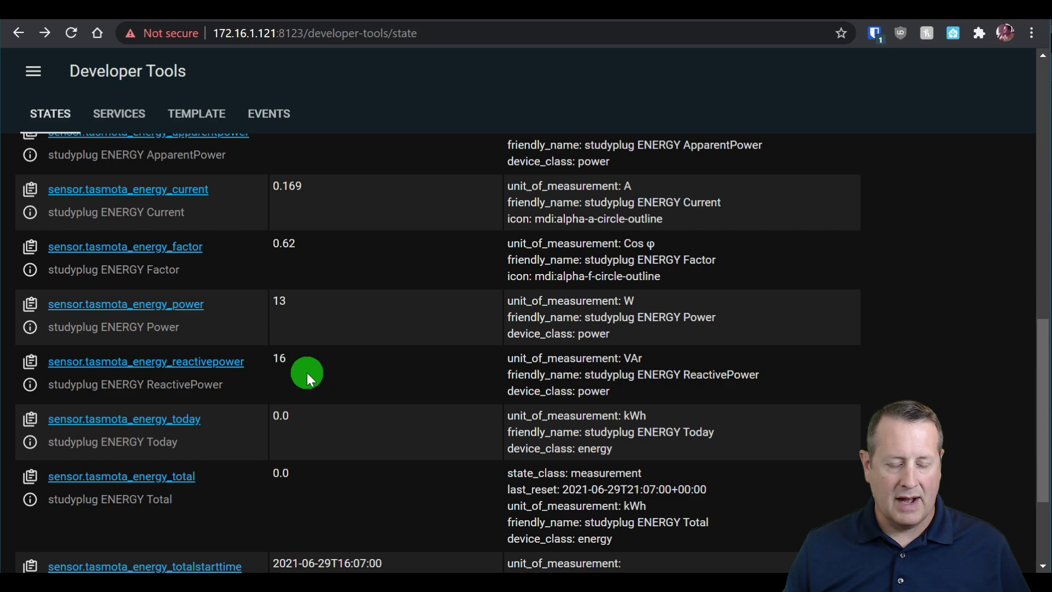
scroll(307, 373, "up", 2)
scroll(348, 335, "up", 2)
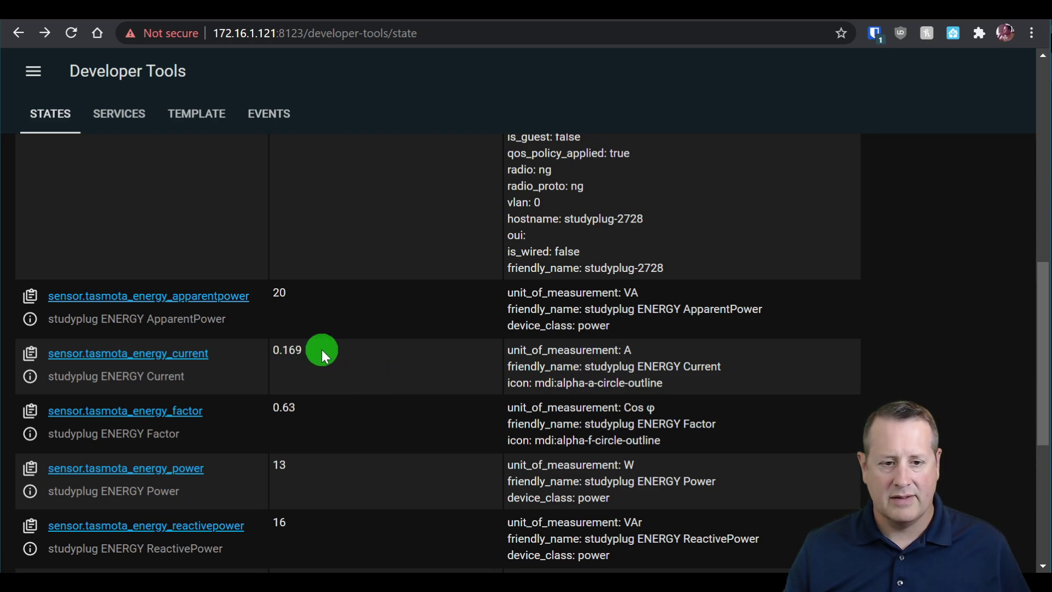
scroll(307, 334, "up", 2)
scroll(308, 411, "up", 5)
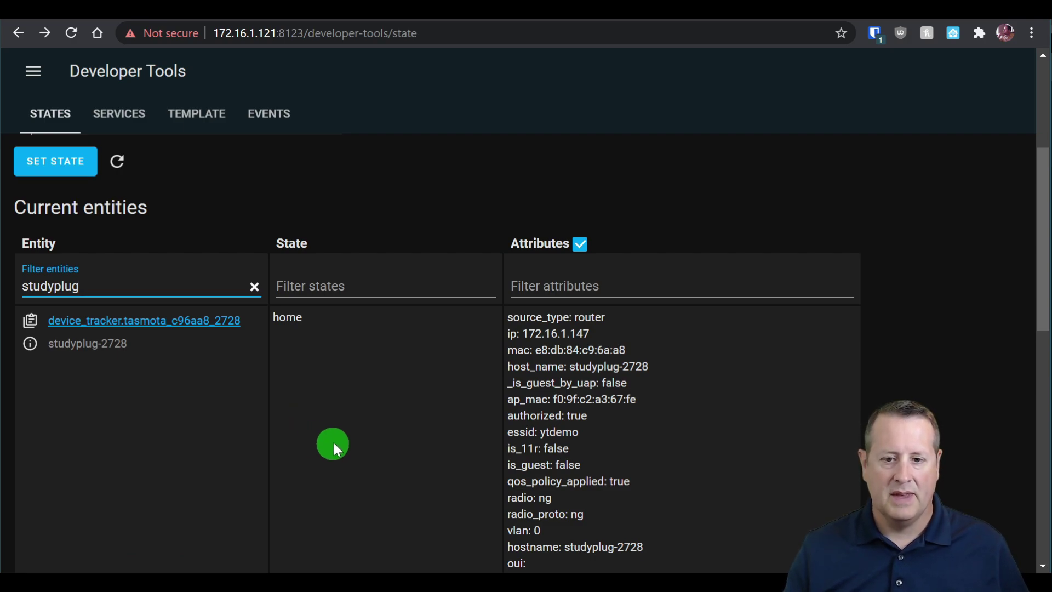
scroll(331, 441, "down", 8)
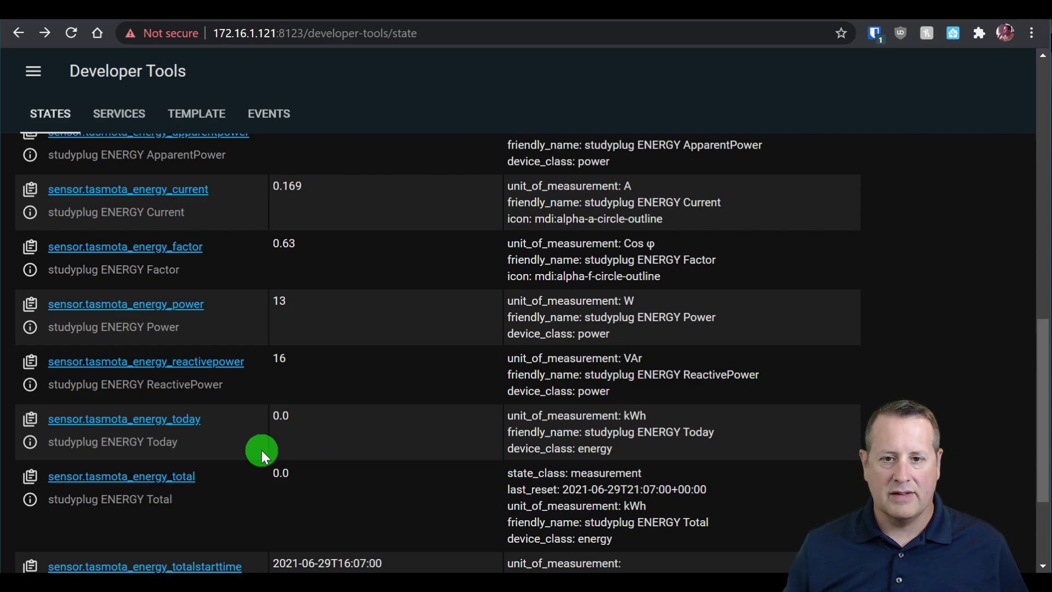
scroll(386, 413, "down", 2)
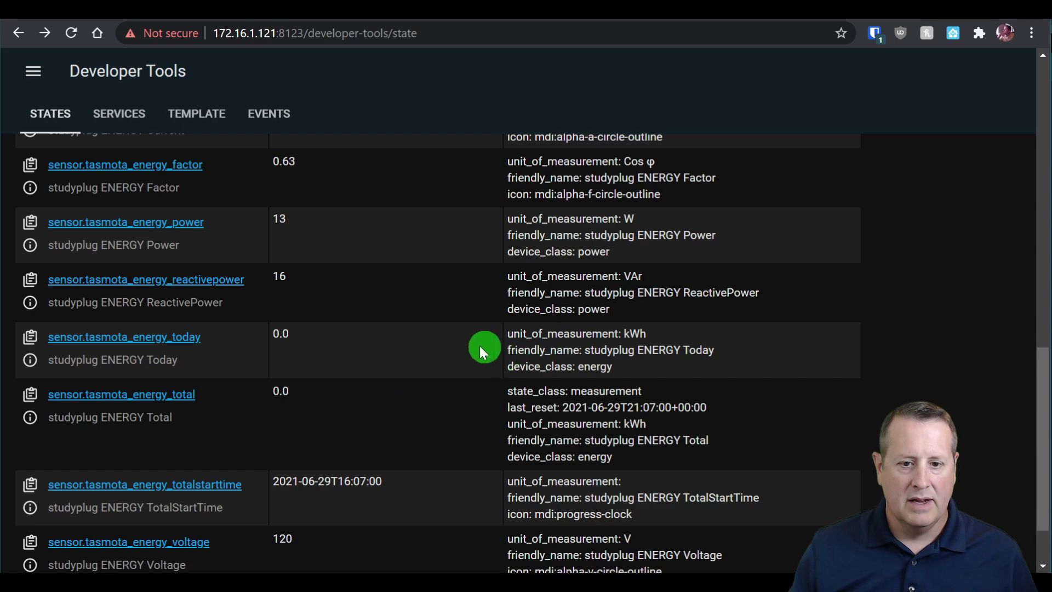
scroll(466, 349, "up", 4)
Open Grafana from the Home Assistant sidebar.
left_click(35, 71)
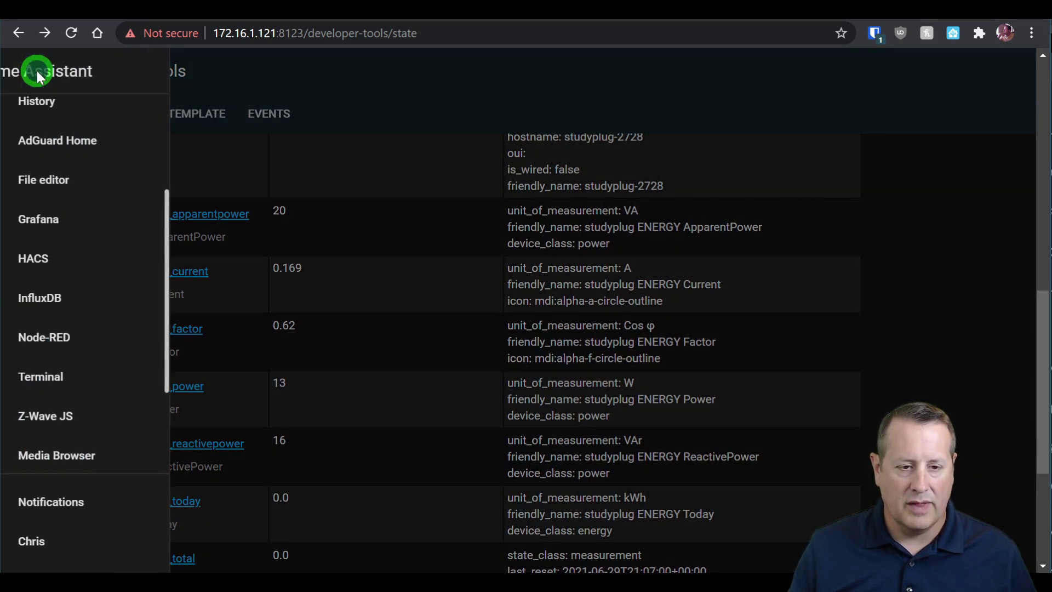
scroll(89, 134, "up", 3)
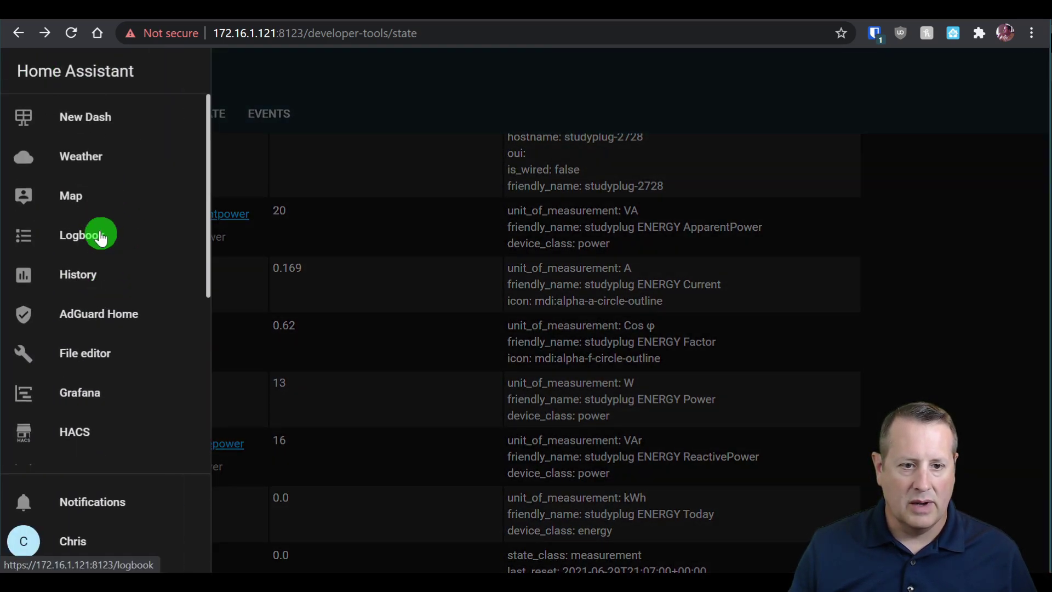
left_click(82, 393)
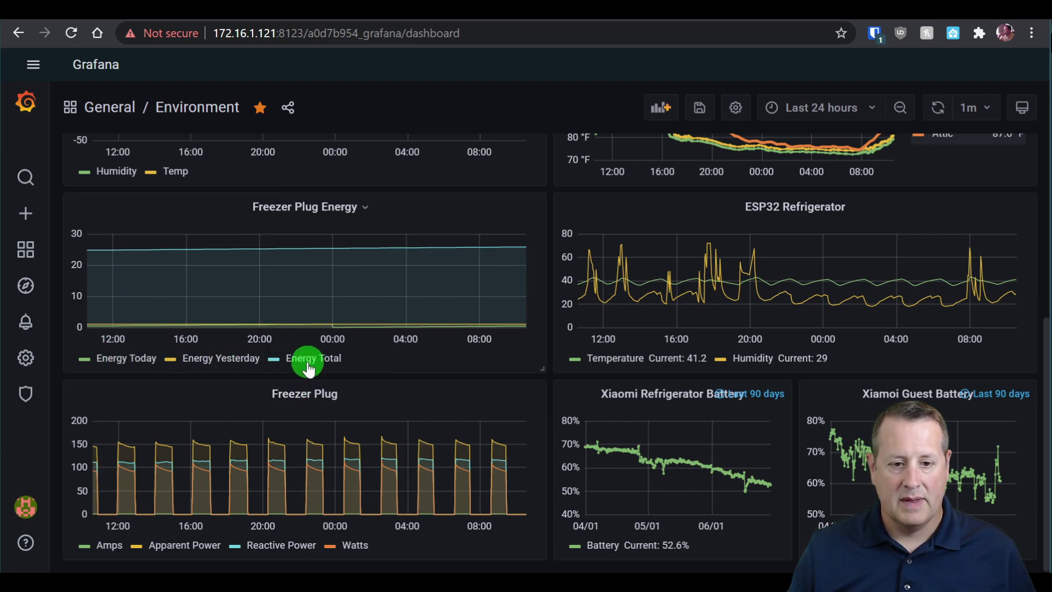
Show the Environment dashboard over the last 2 days with only Energy Today on Freezer Plug Energy.
left_click(832, 115)
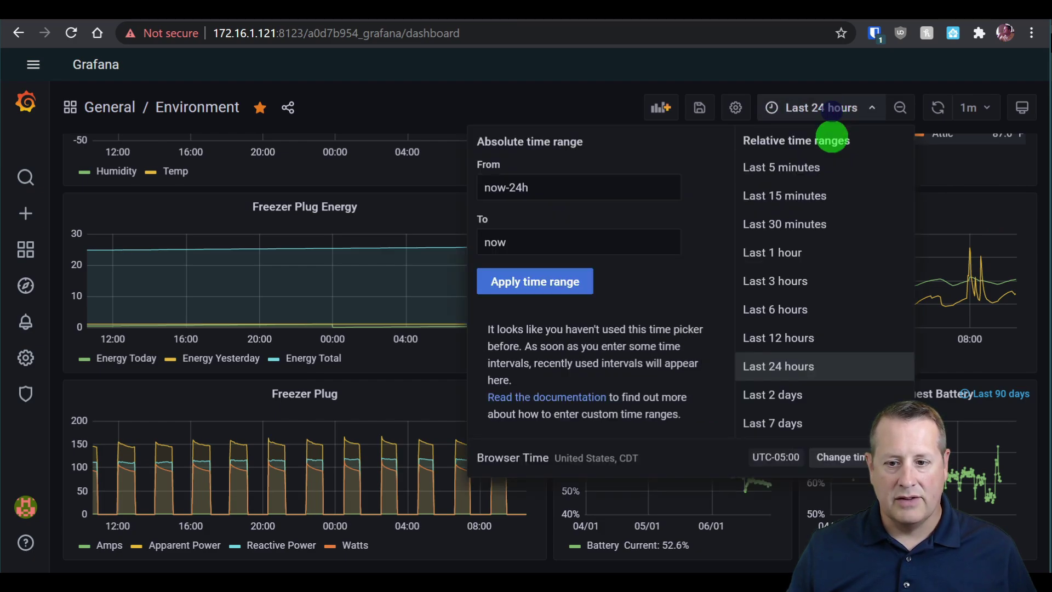
left_click(781, 405)
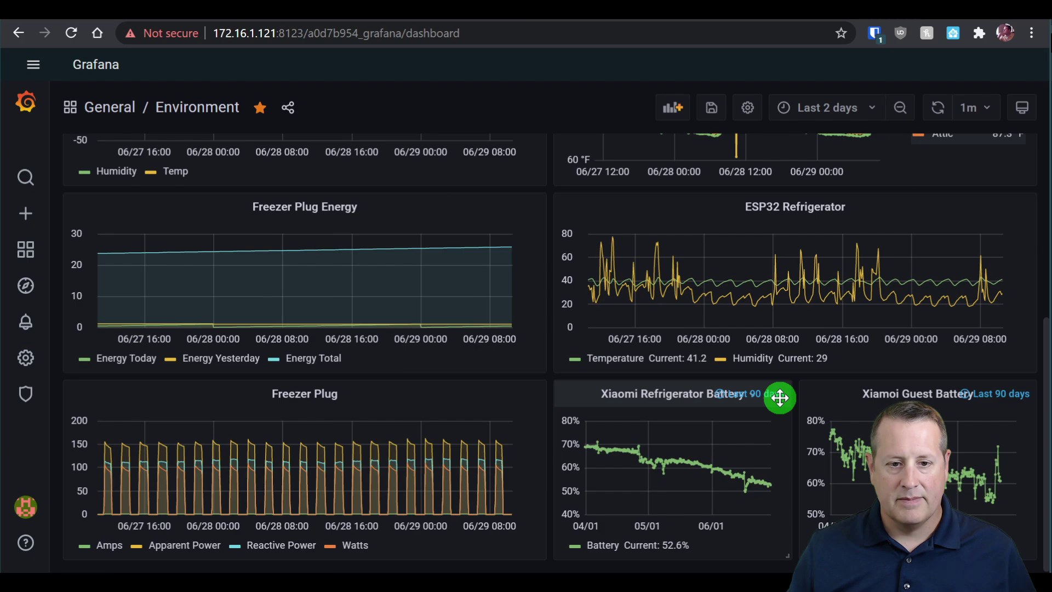
left_click(110, 358)
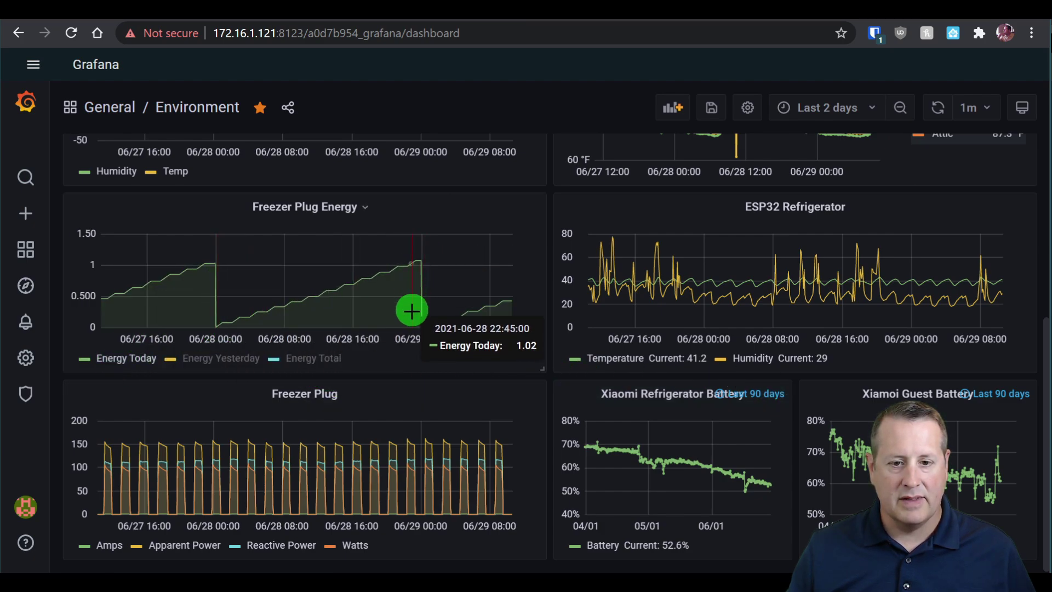
left_click(225, 359)
left_click(323, 358)
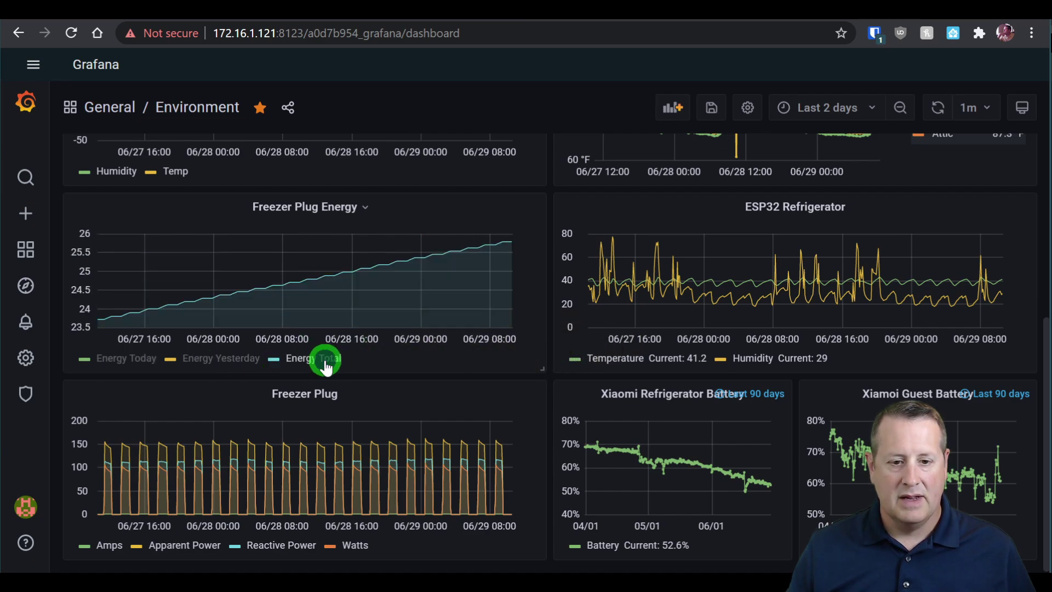
left_click(134, 357)
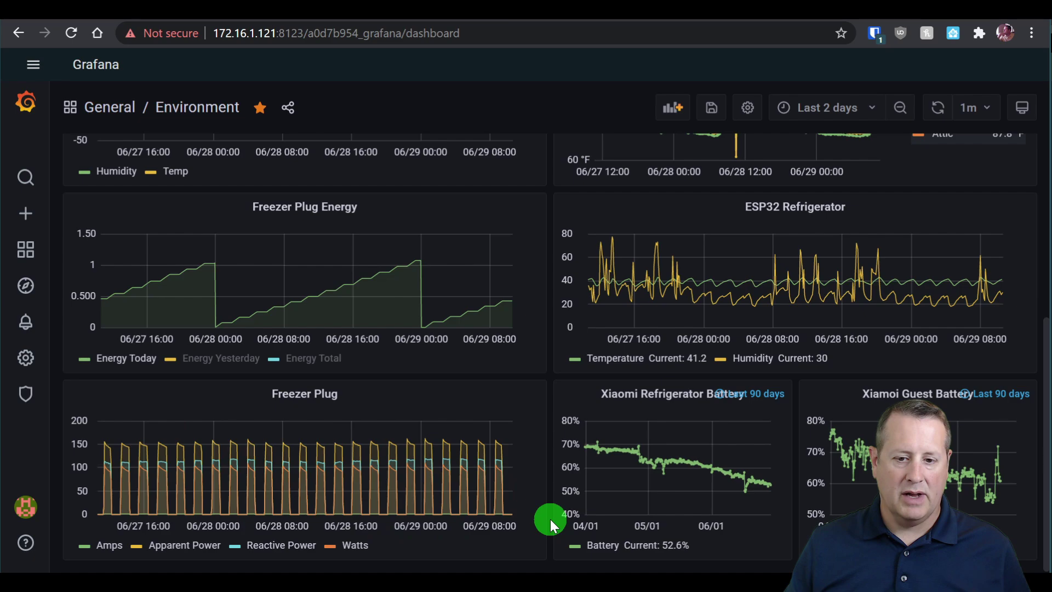
scroll(550, 518, "up", 3)
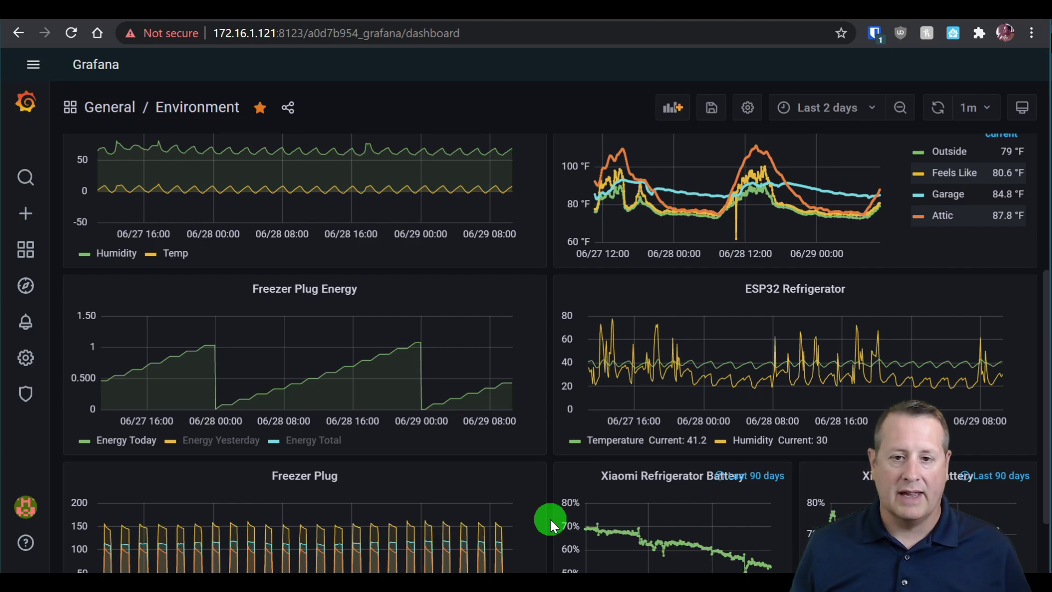
scroll(550, 518, "up", 3)
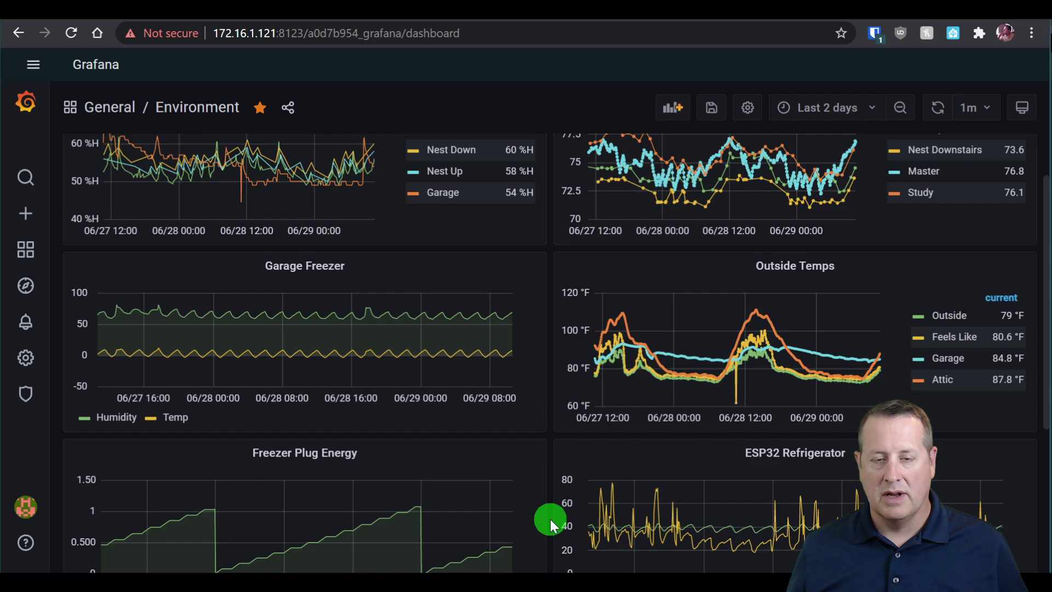
scroll(550, 518, "up", 1)
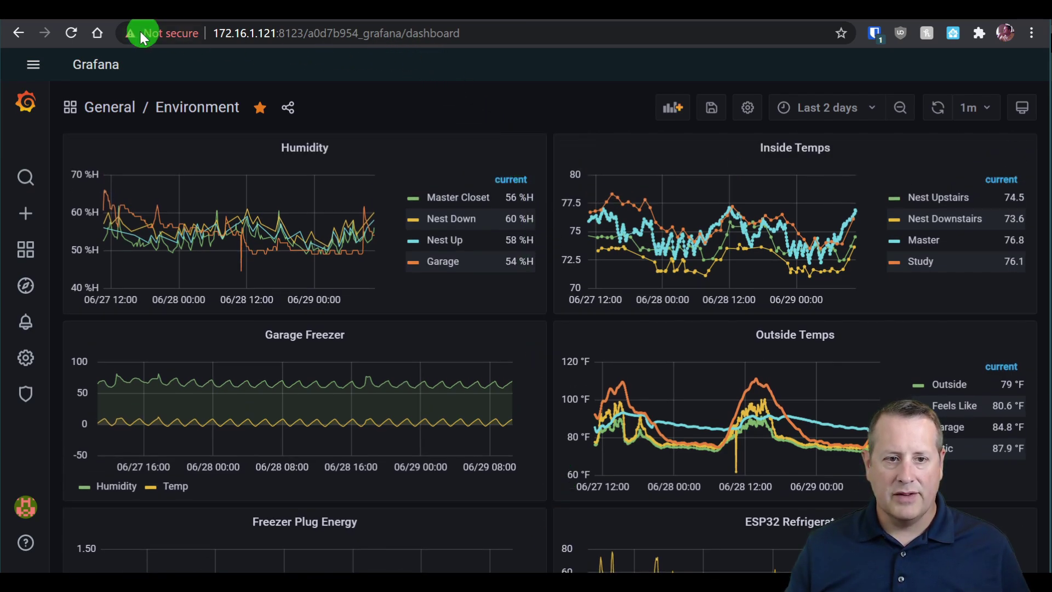
Browse the CloudFree Smart Plug 2 – Runs Tasmota product page, priced $13.00 with 636 in stock.
left_click(109, 19)
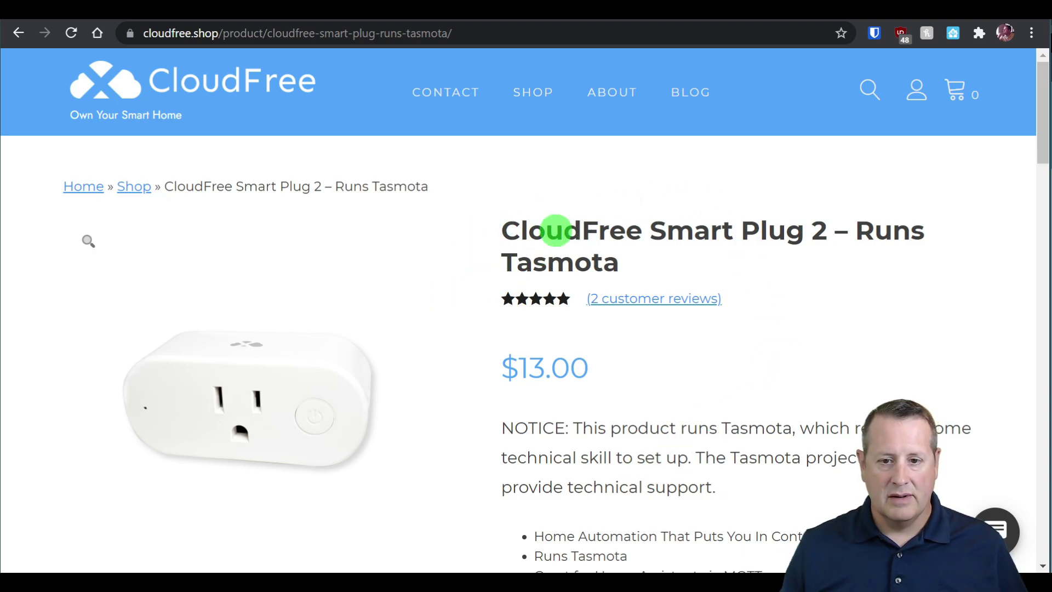
scroll(482, 368, "down", 3)
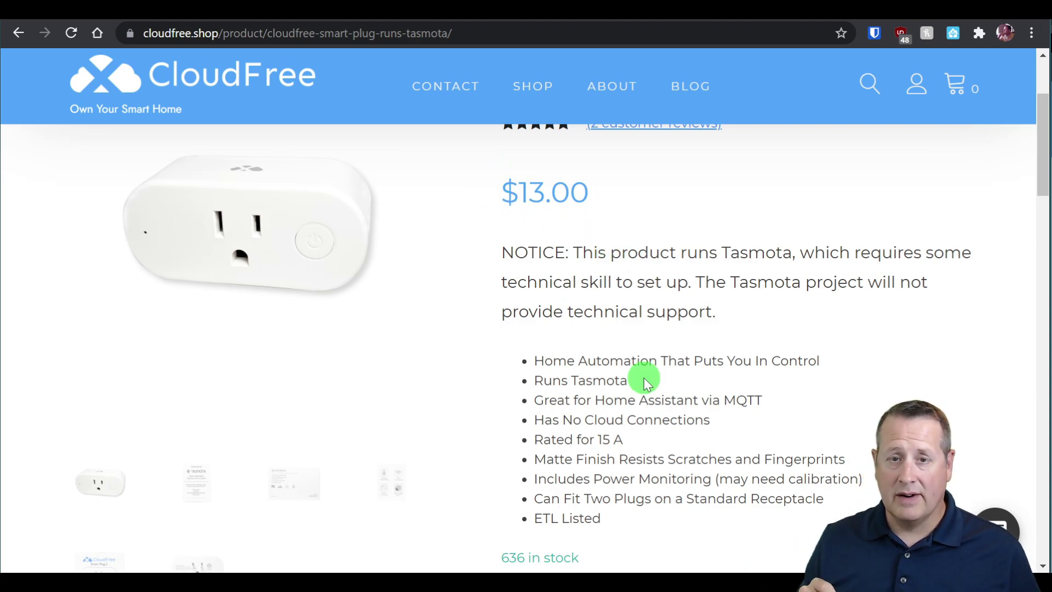
scroll(647, 377, "up", 1)
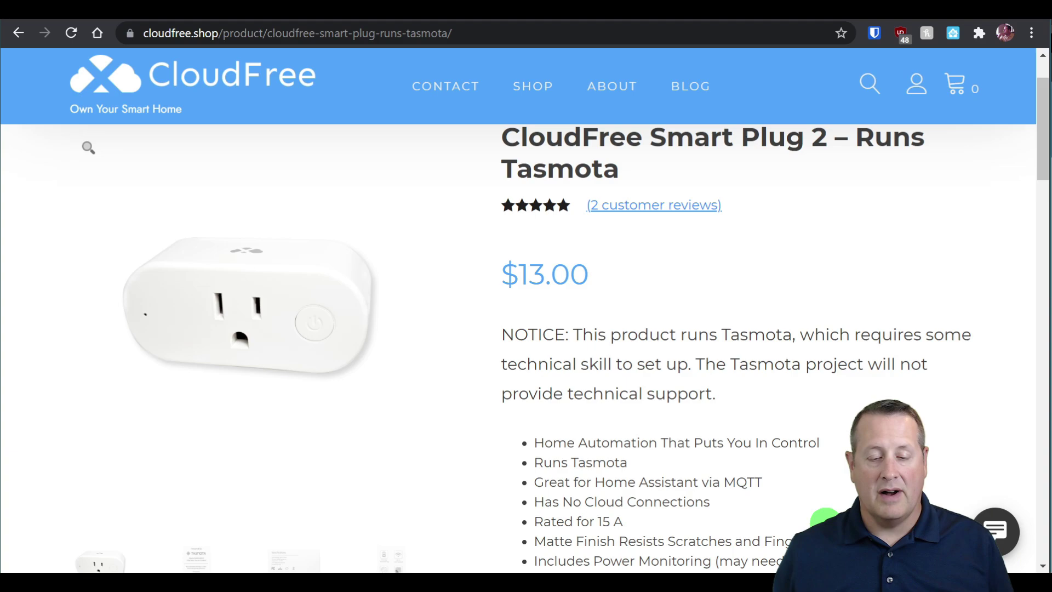
scroll(689, 444, "up", 1)
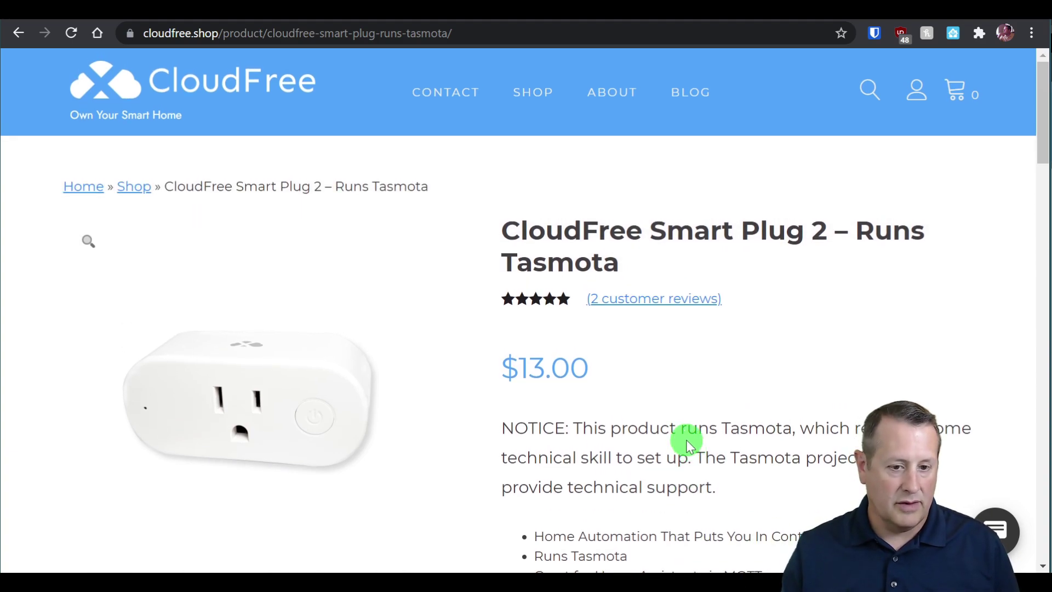
scroll(657, 447, "down", 1)
scroll(657, 448, "down", 1)
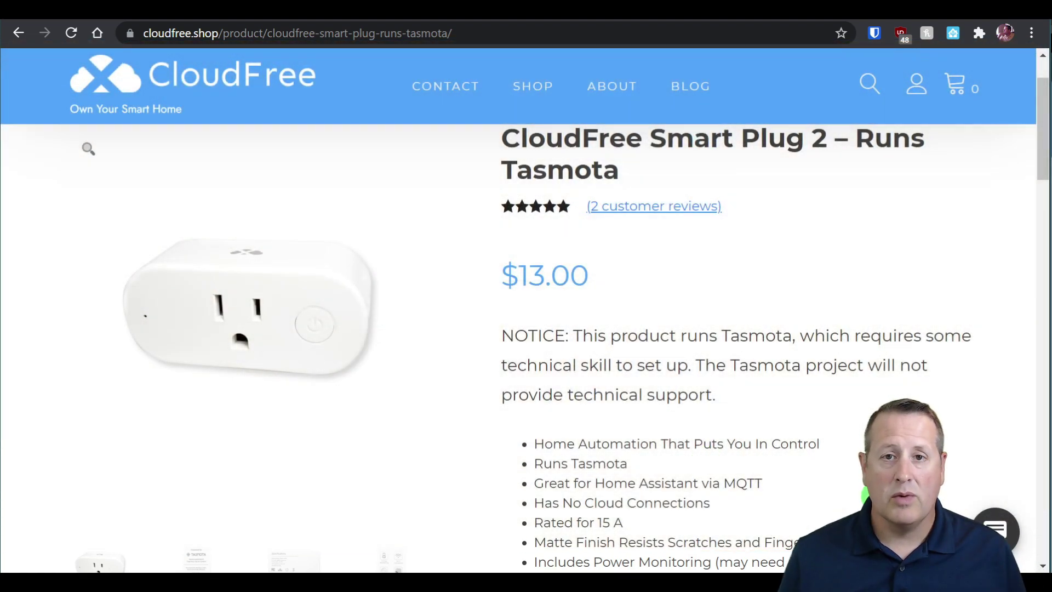
scroll(673, 477, "down", 3)
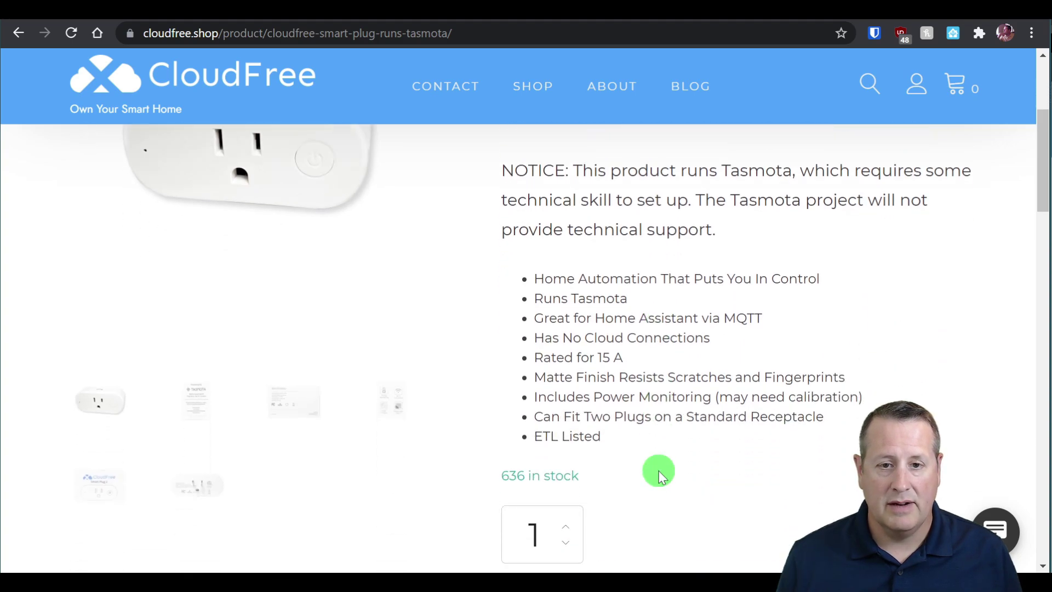